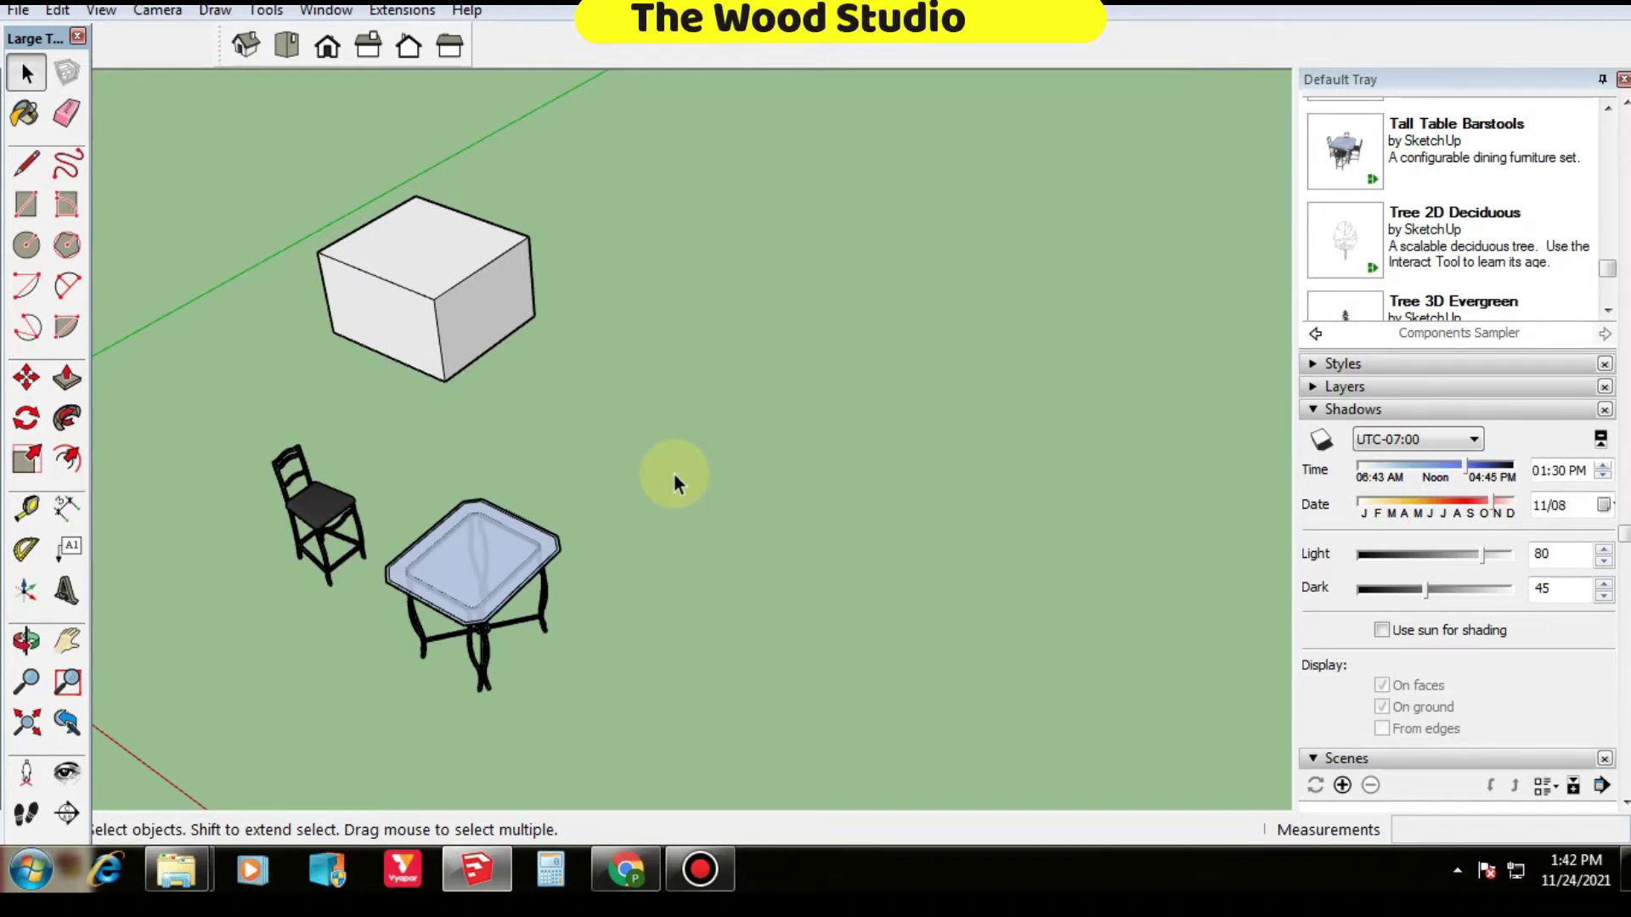
scroll(677, 482, "down", 2)
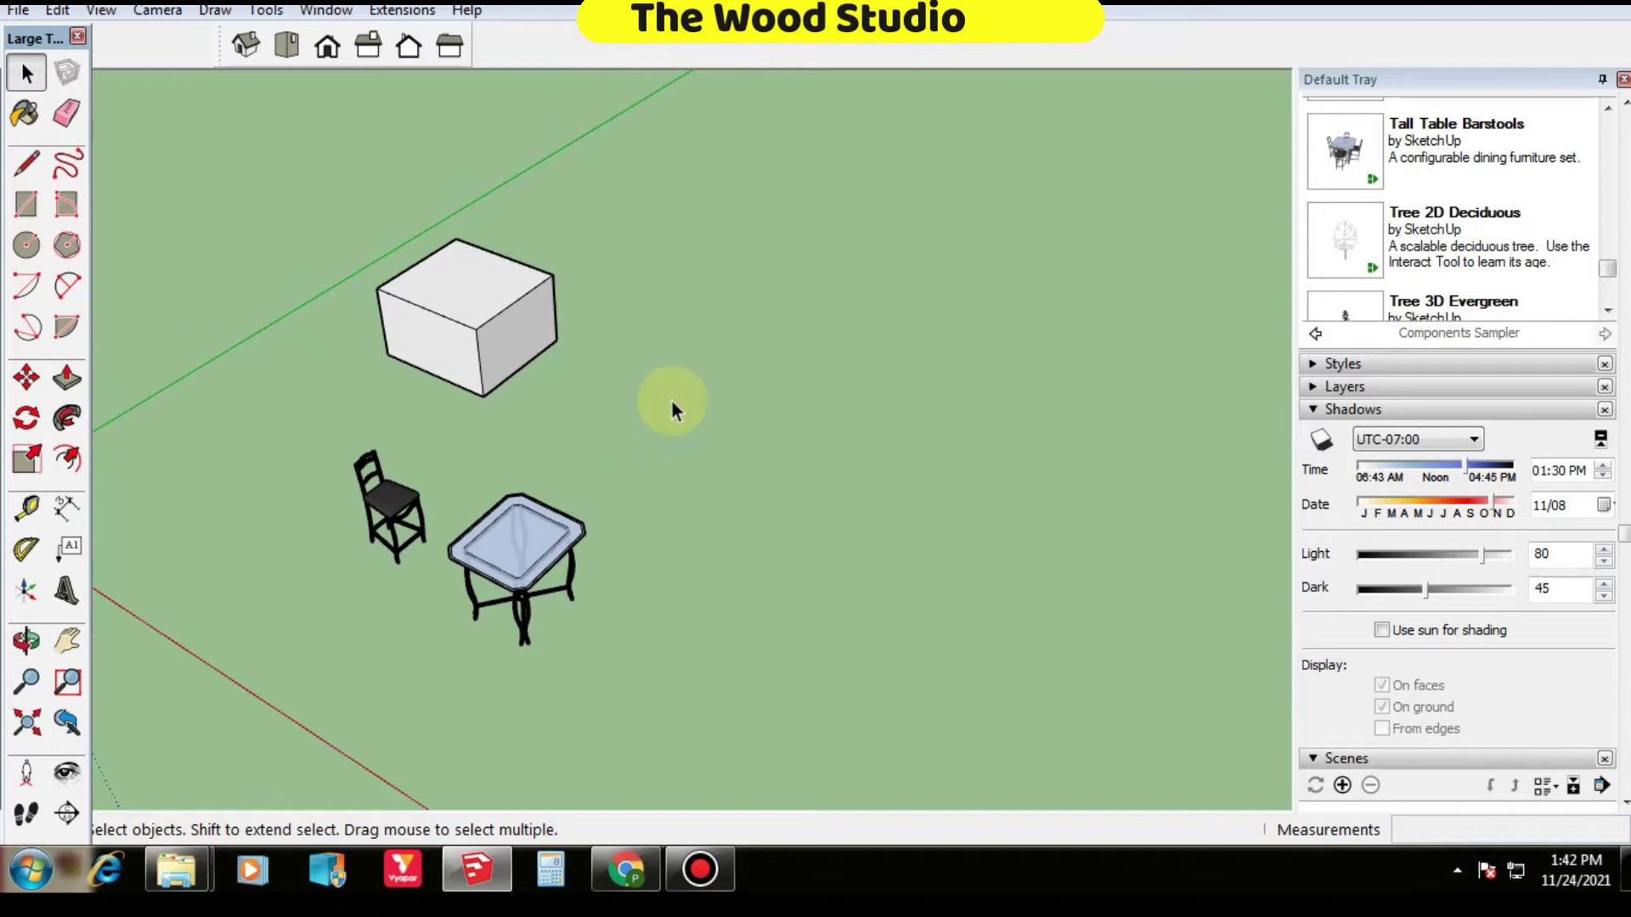
key("q")
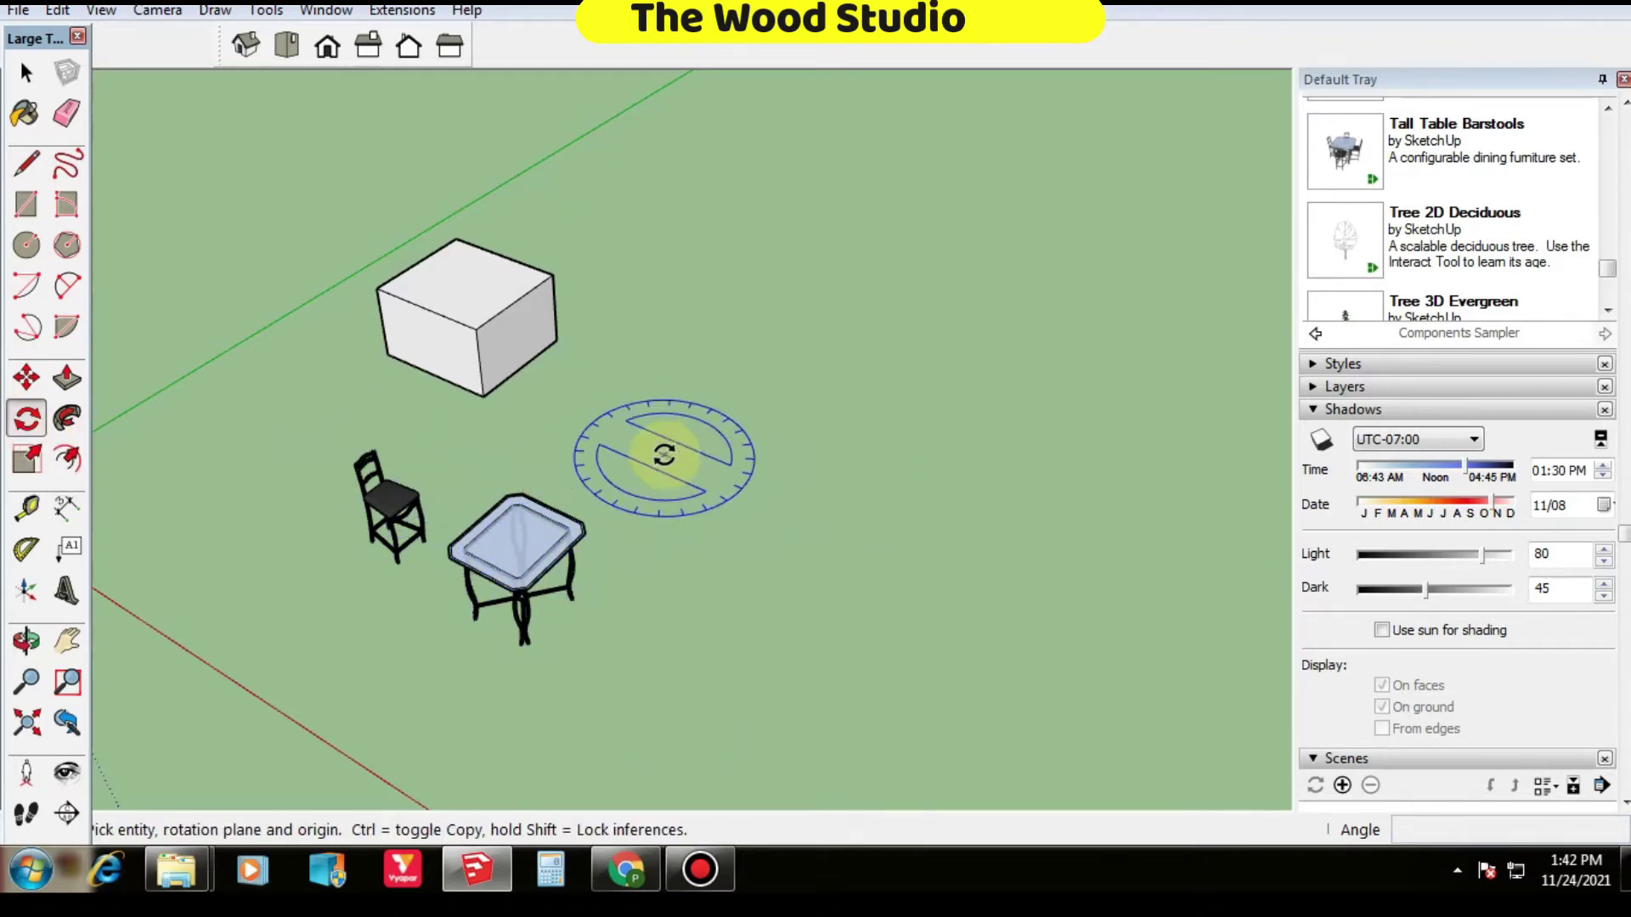
key("space")
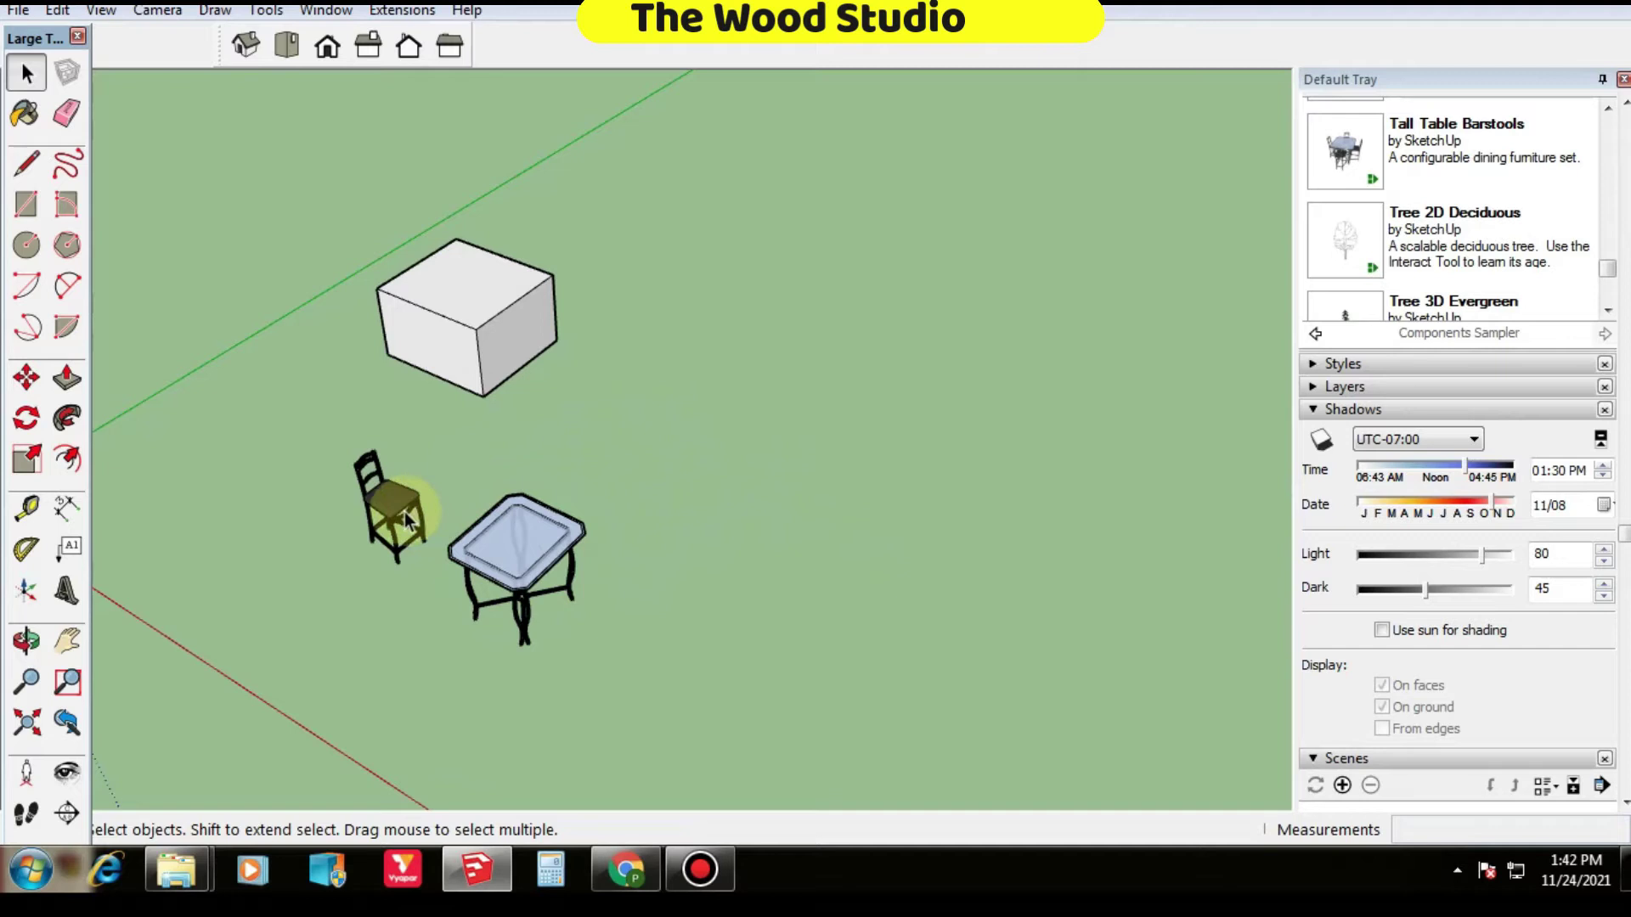
left_click(503, 564)
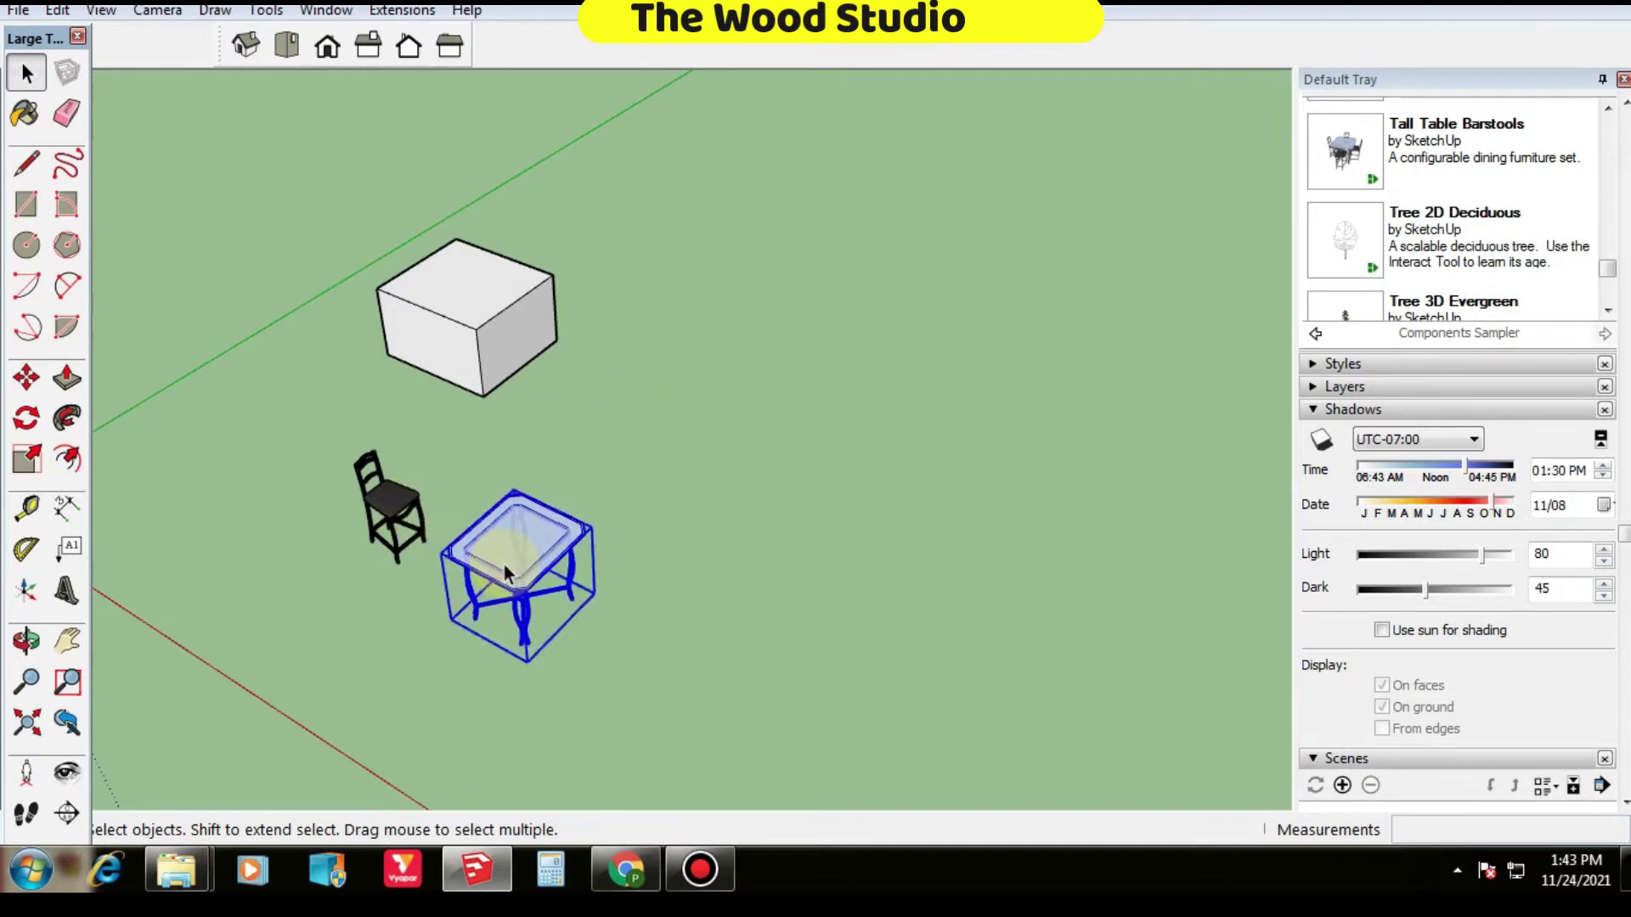
Step: Rotate the chair 60 degrees in the horizontal plane about a corner point of its seat cushion
left_click(396, 520)
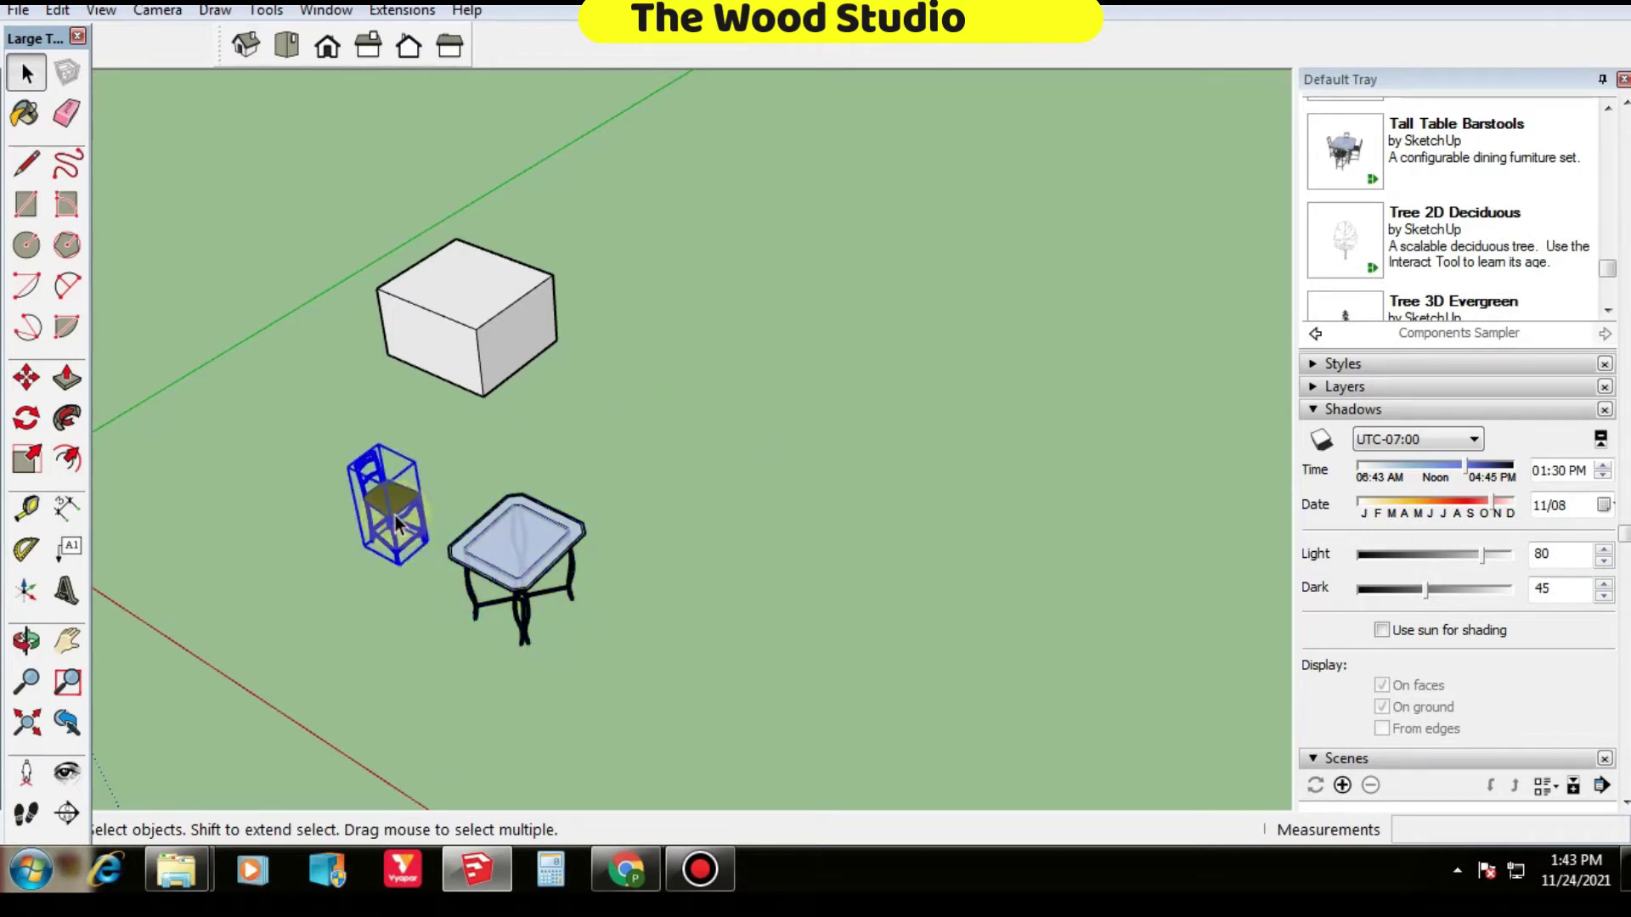
key("q")
middle_click_drag(466, 444, 389, 603)
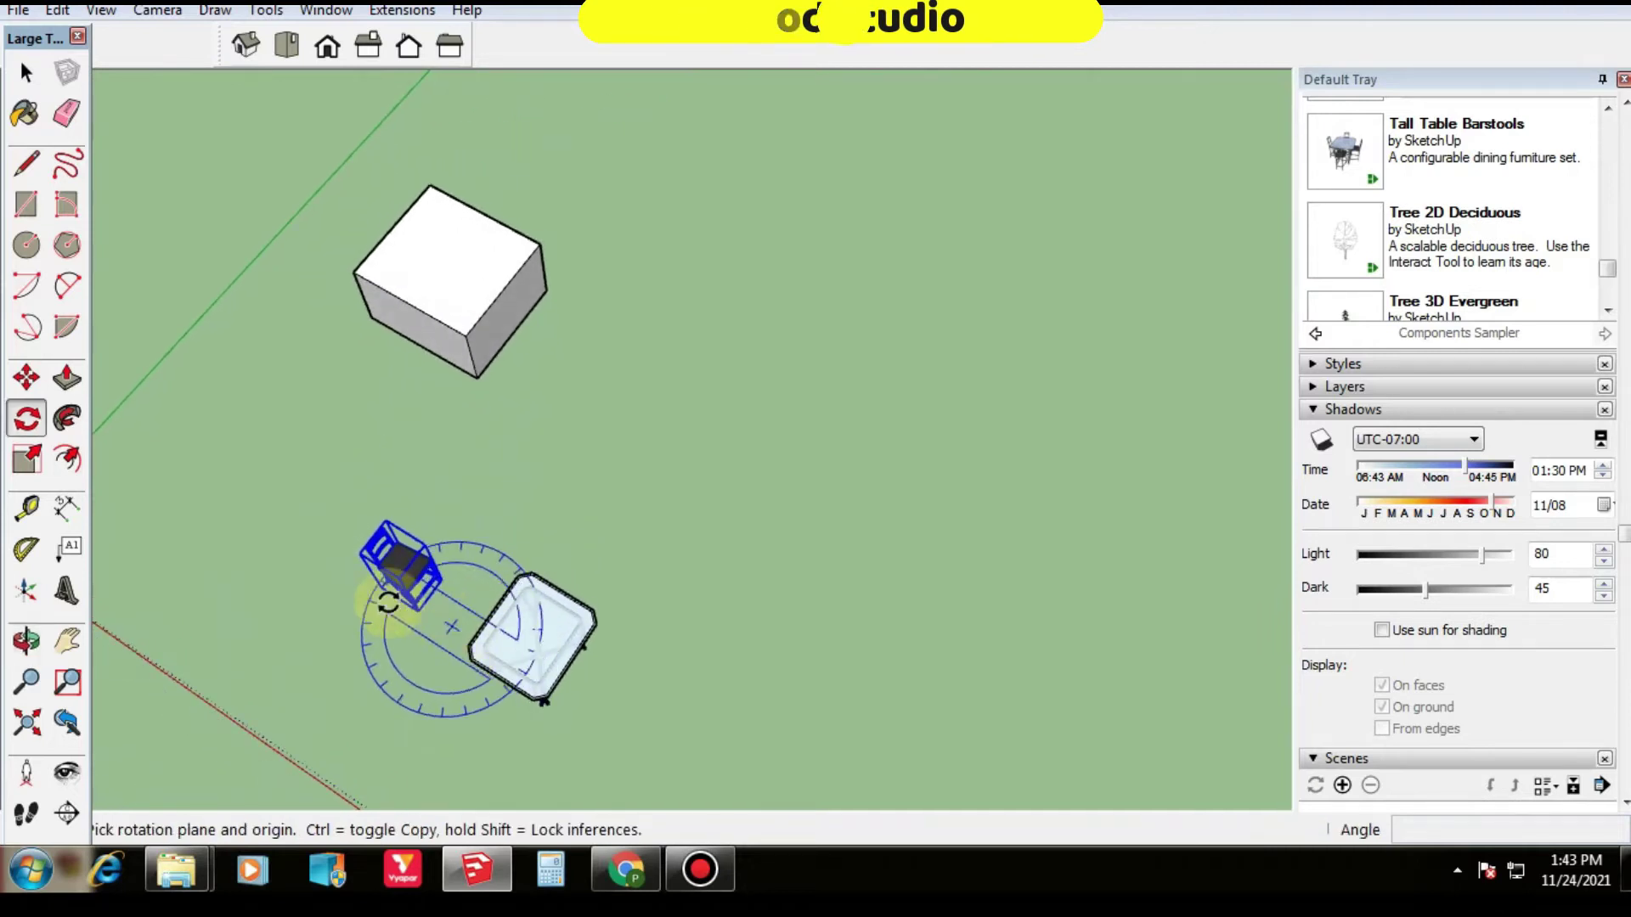
scroll(388, 602, "up", 2)
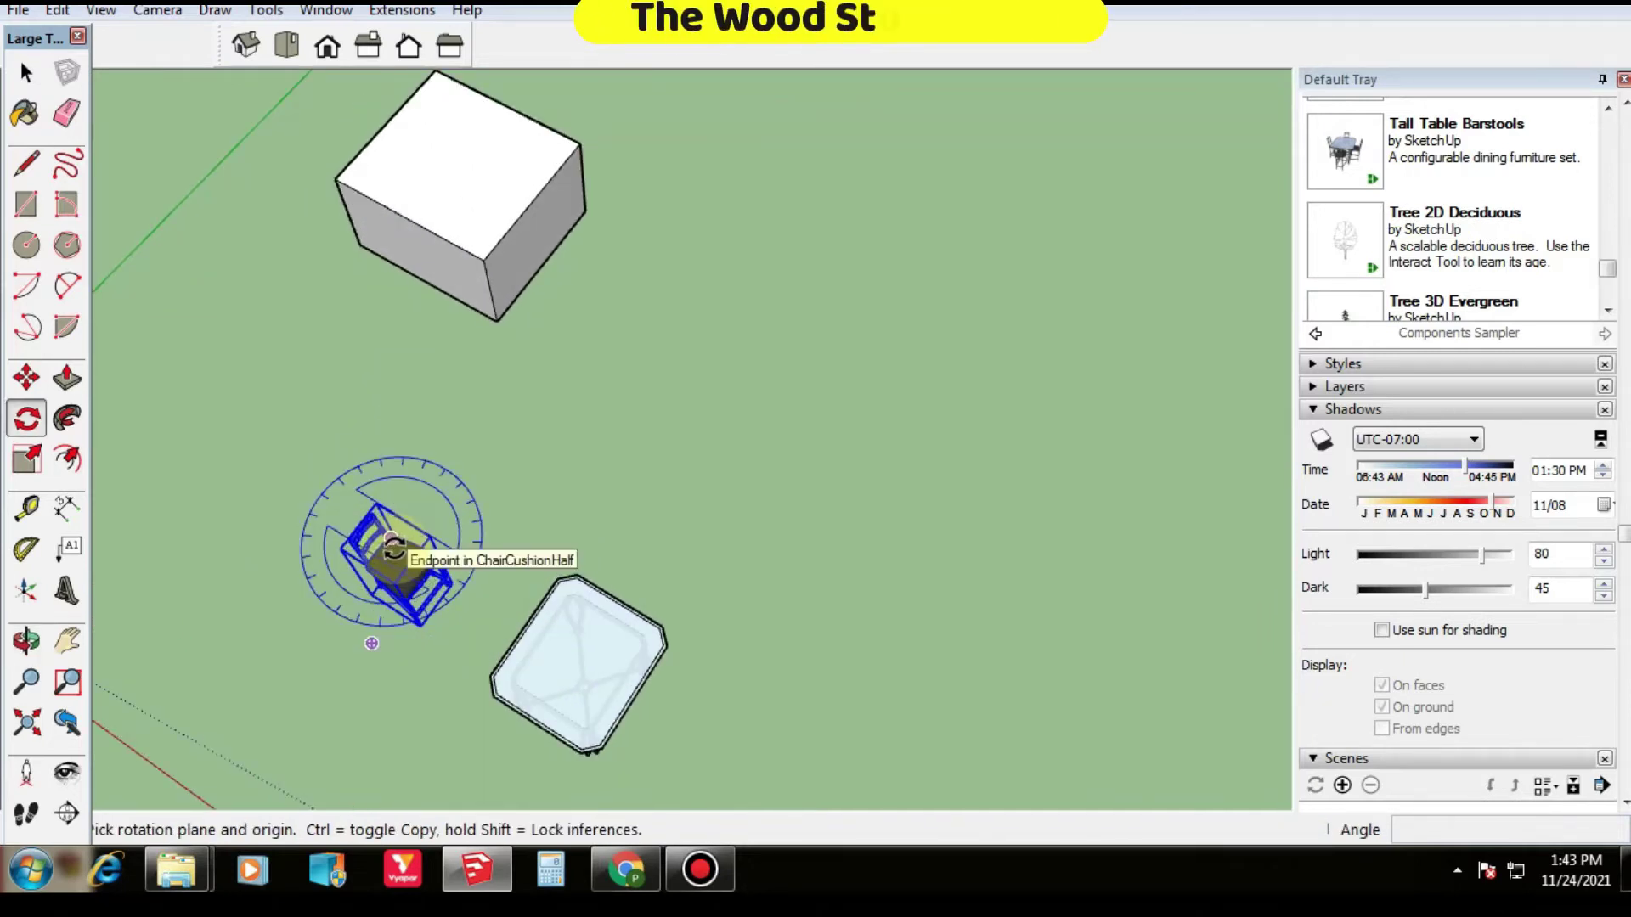
left_click(391, 540)
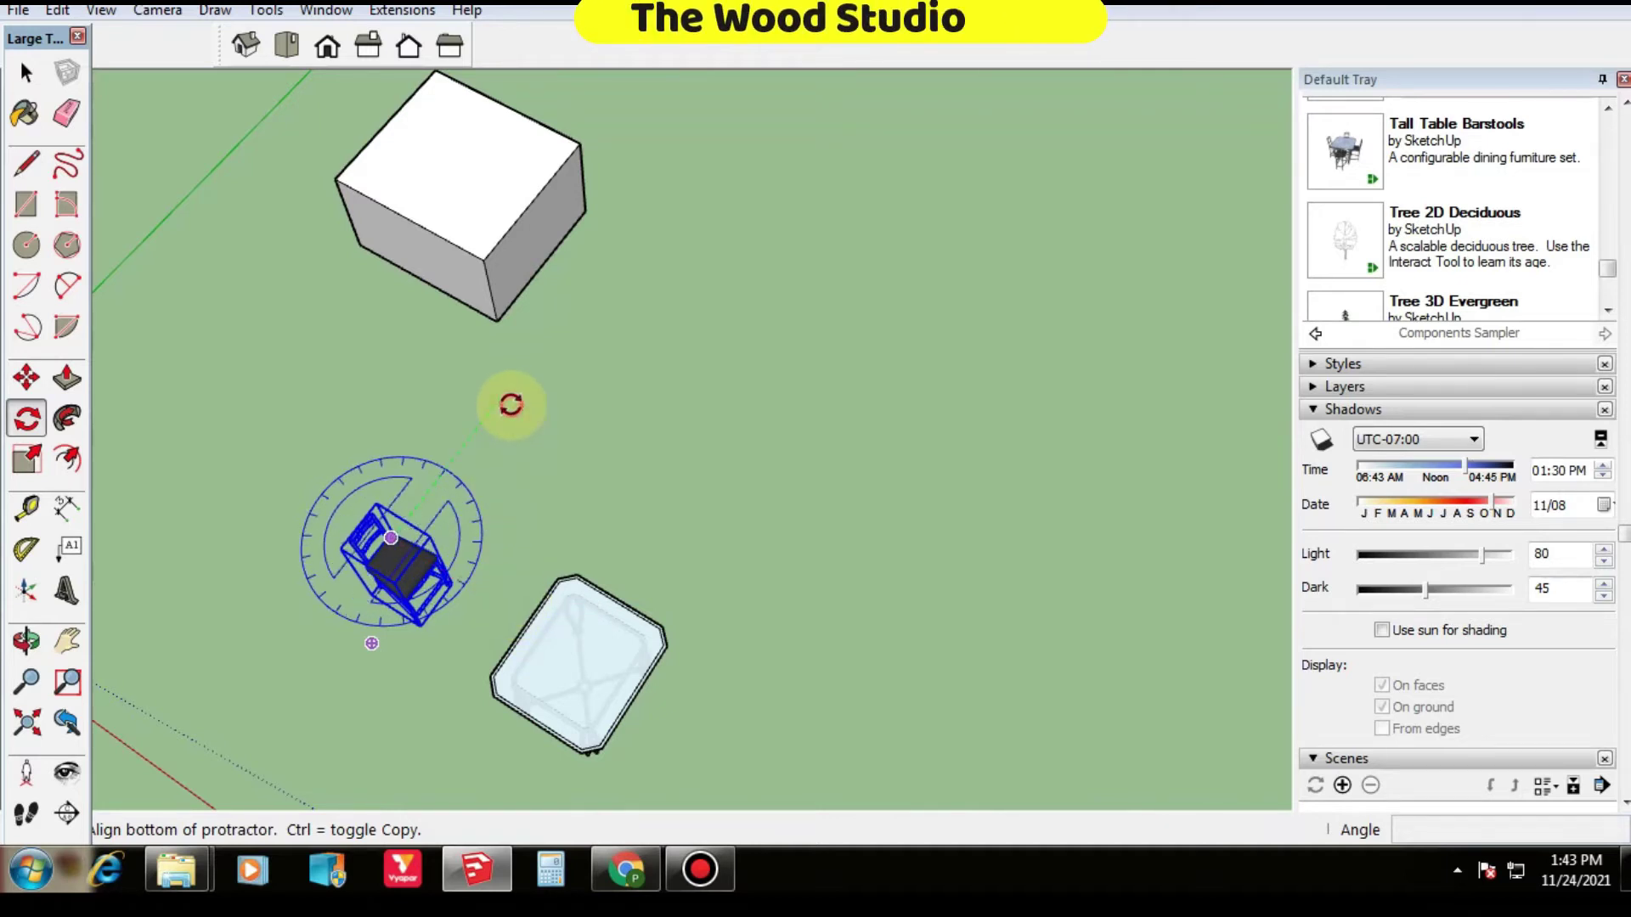
left_click(510, 404)
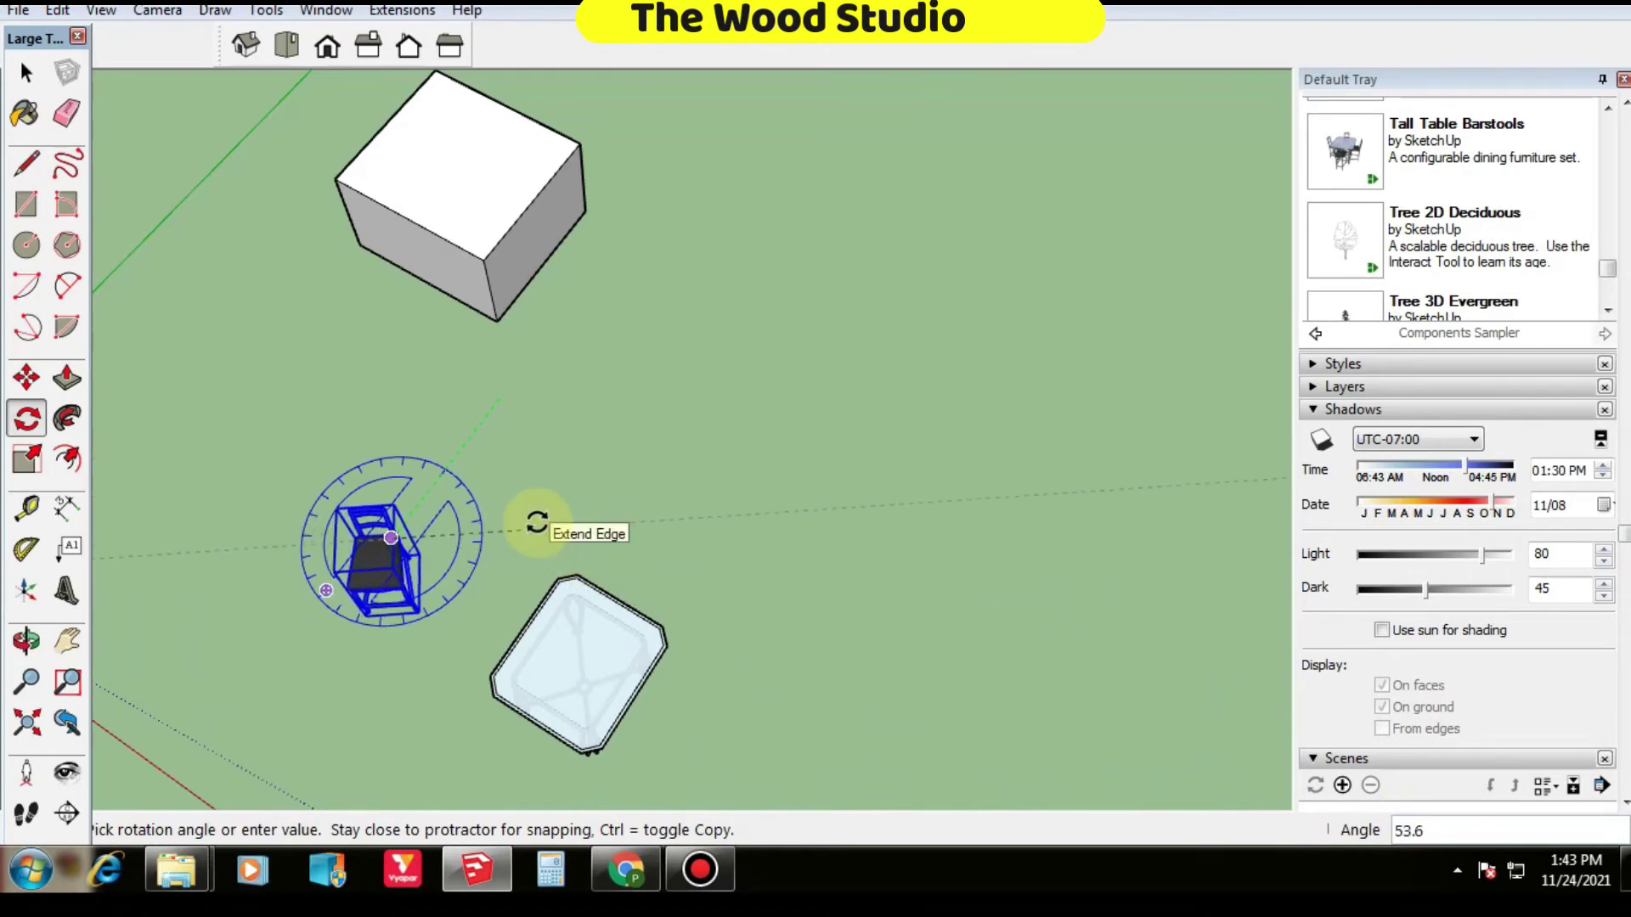
left_click(612, 545)
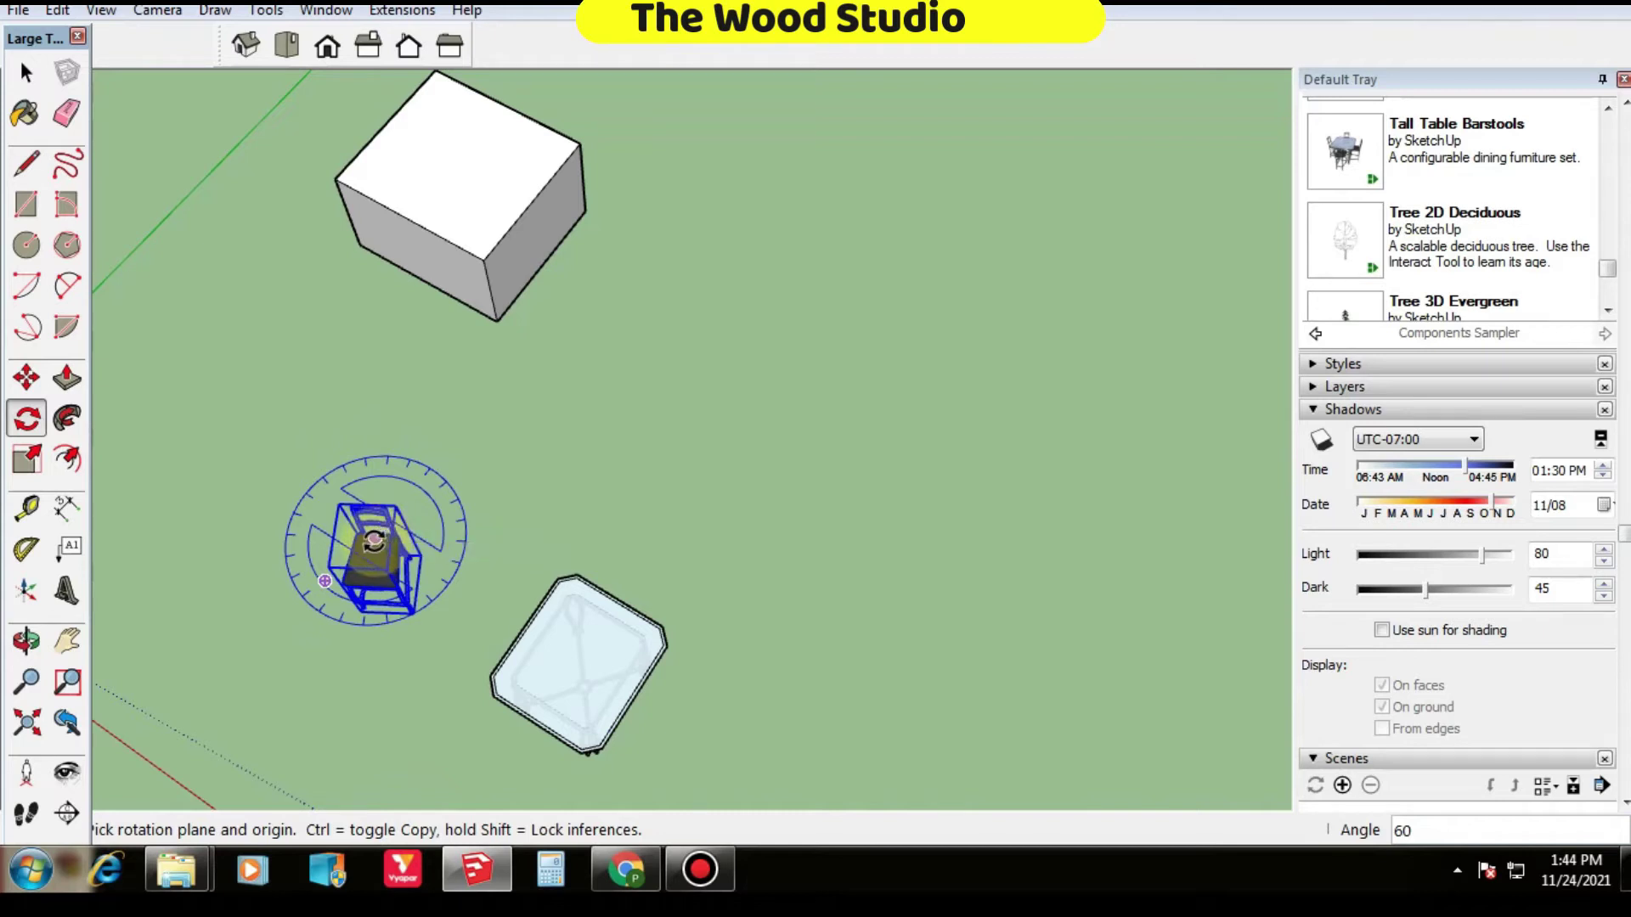
Step: Rotate the chair 65 degrees back towards the table about a point on its seat
left_click(382, 538)
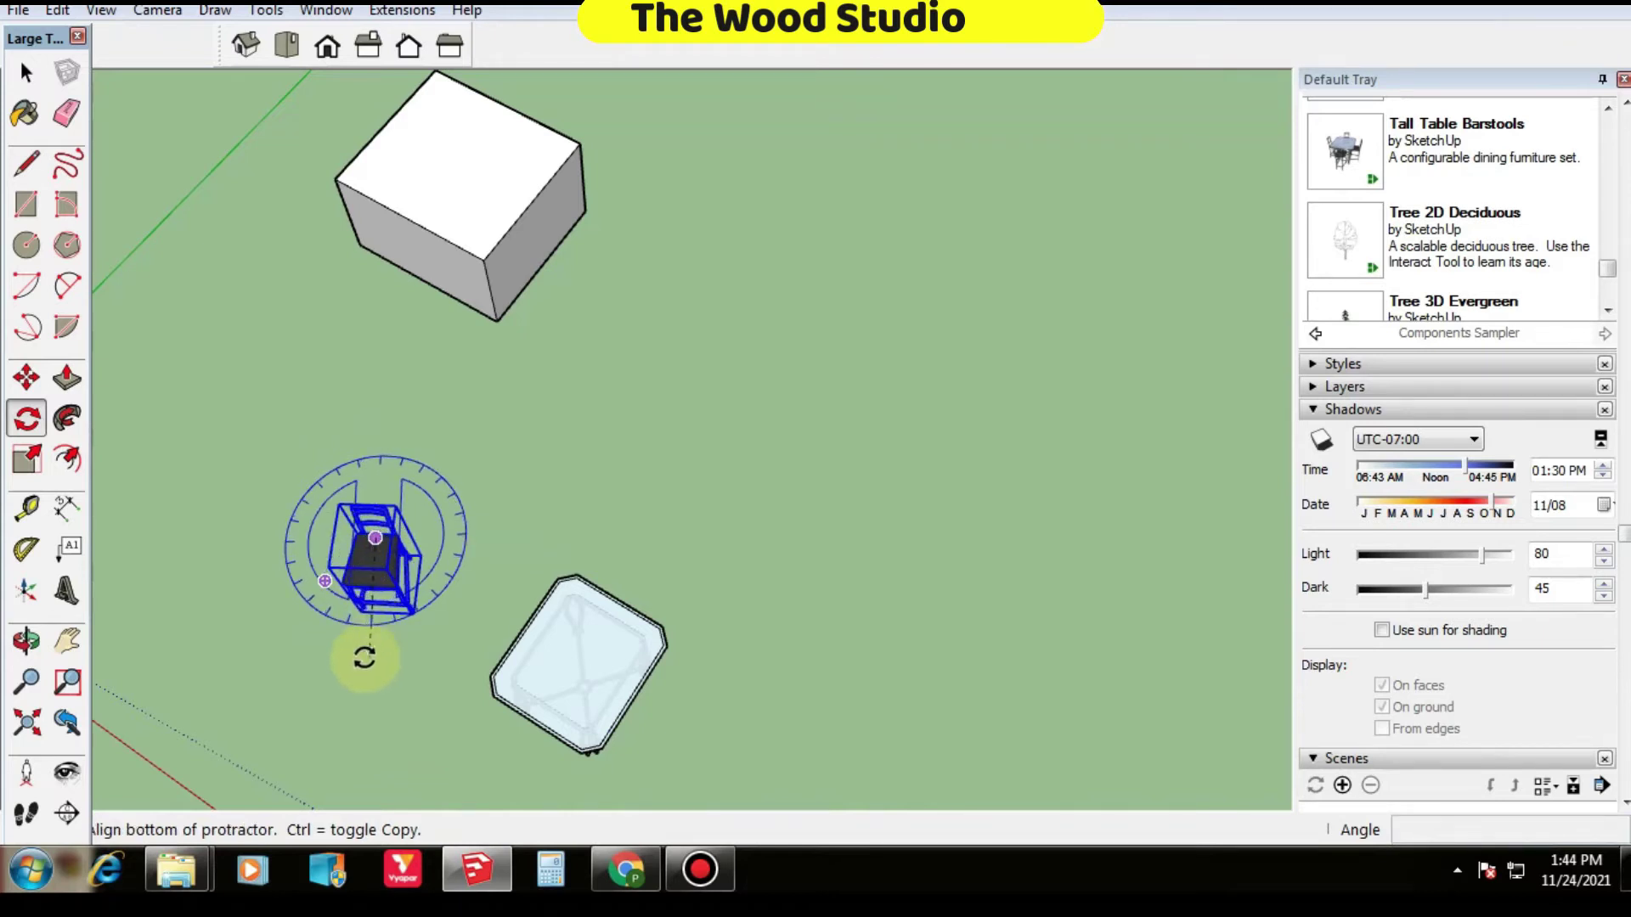
left_click(288, 652)
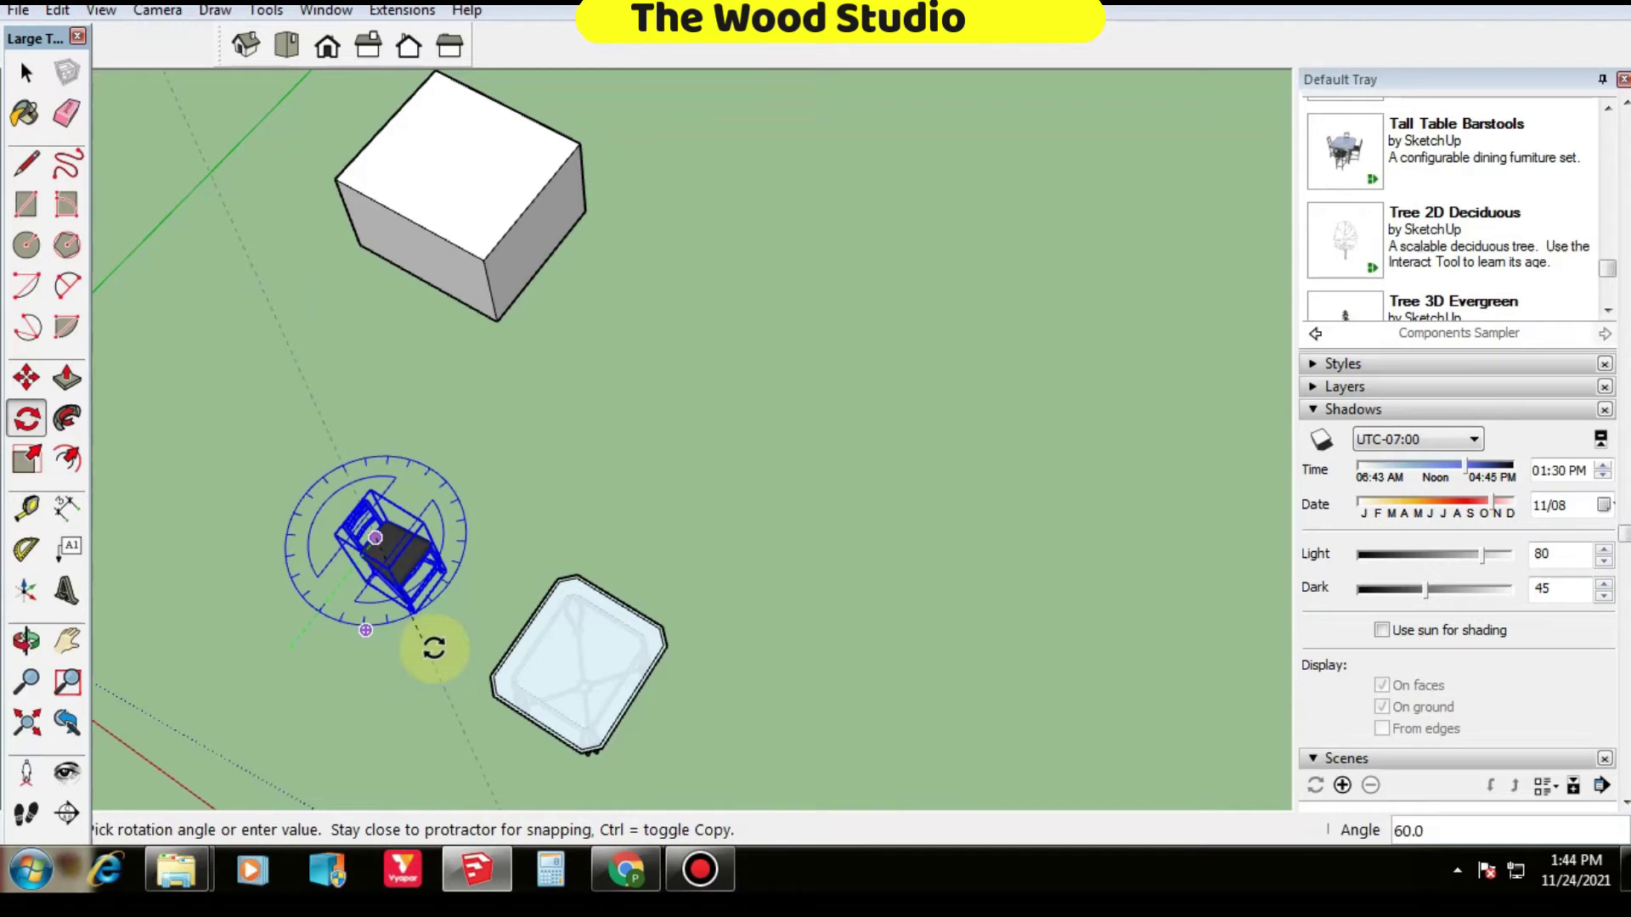
left_click(434, 648)
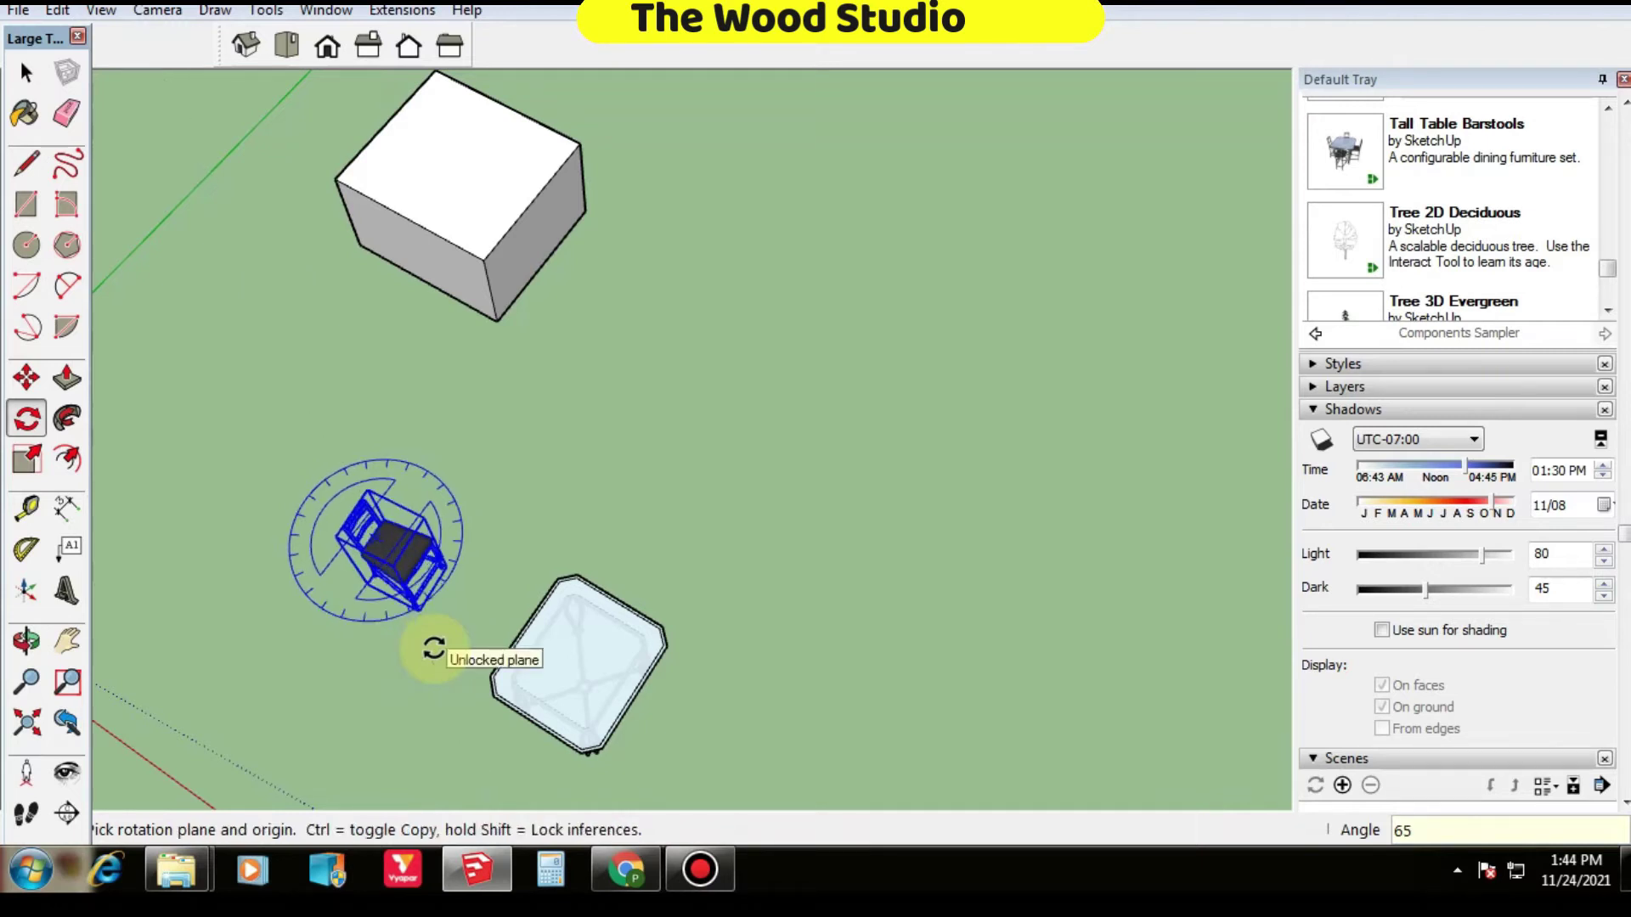
middle_click_drag(553, 568, 366, 382)
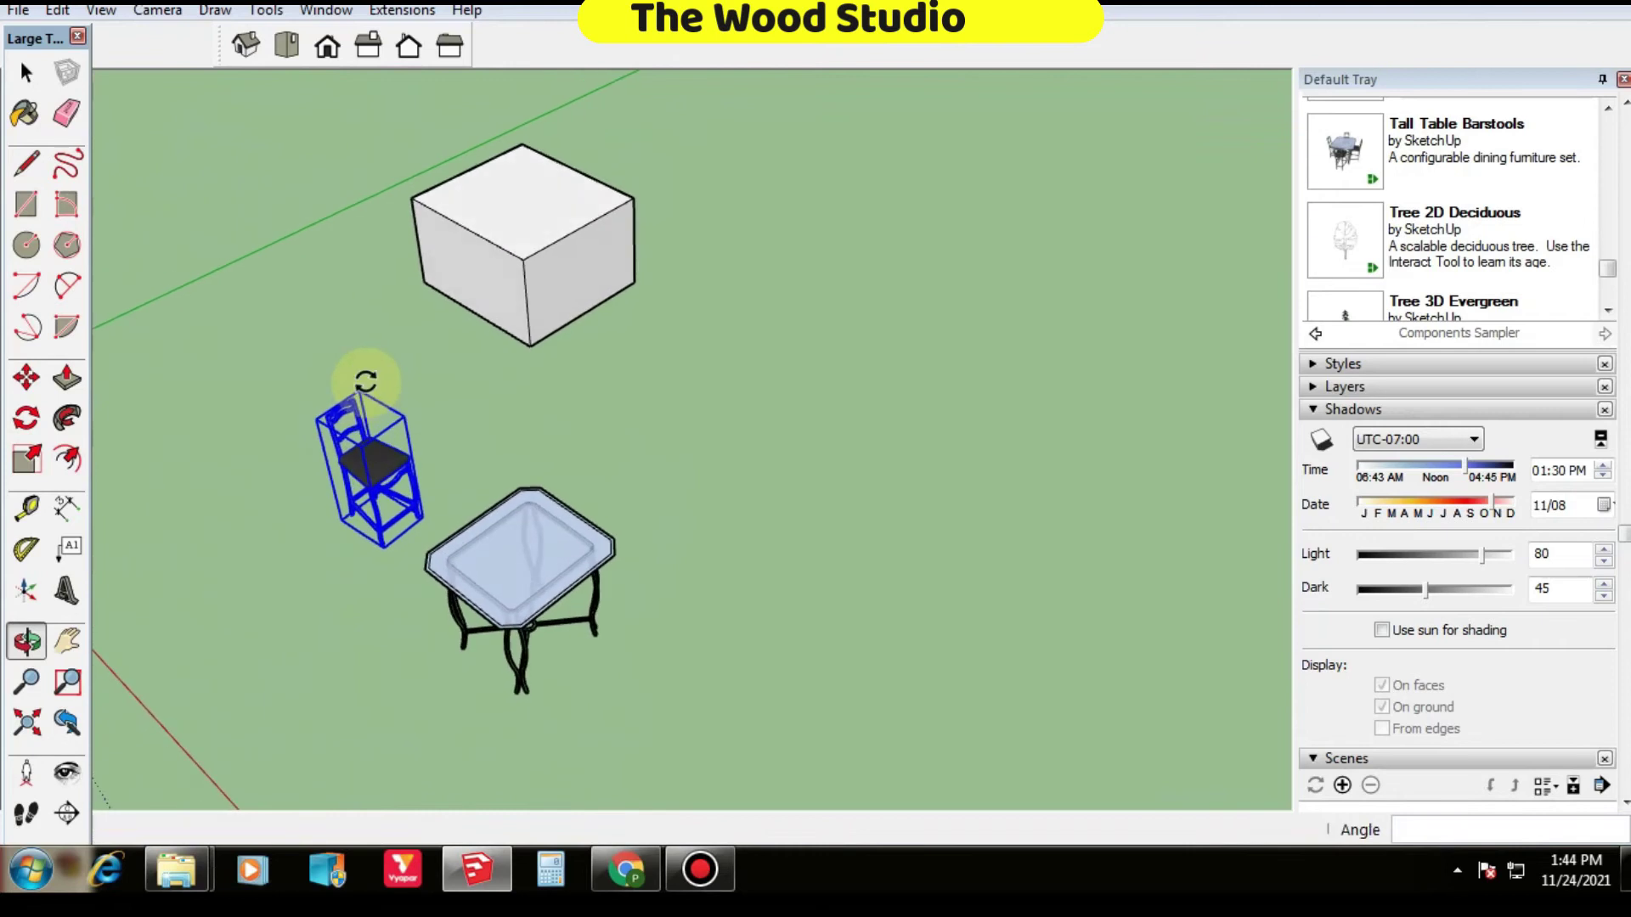
scroll(366, 381, "up", 1)
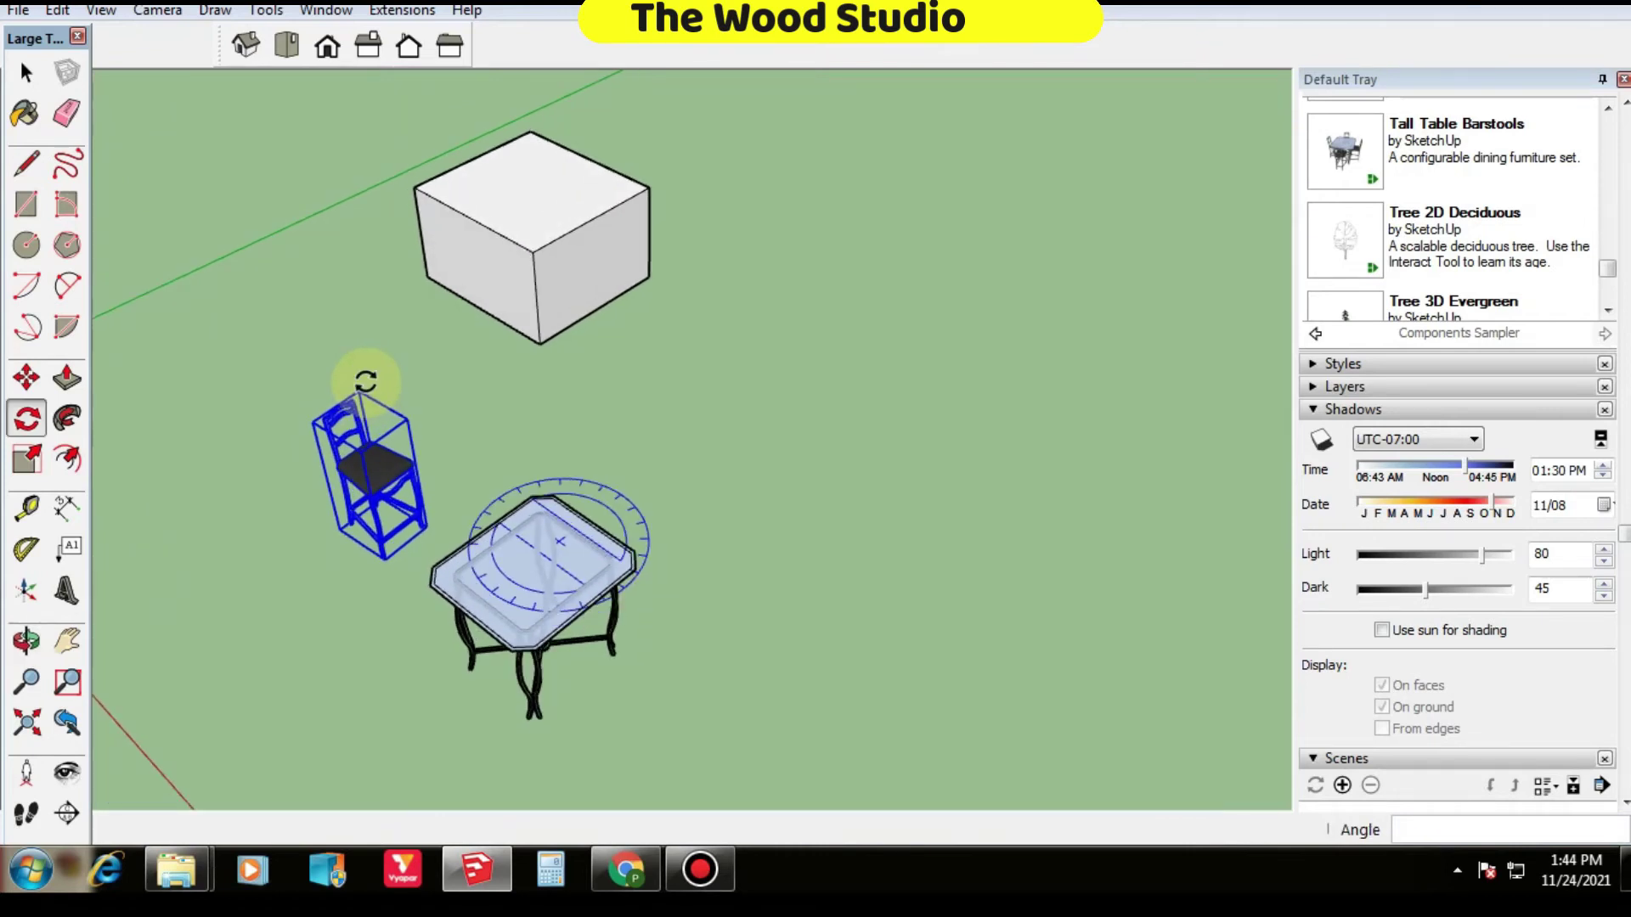
middle_click_drag(366, 381, 368, 534)
scroll(368, 534, "down", 1)
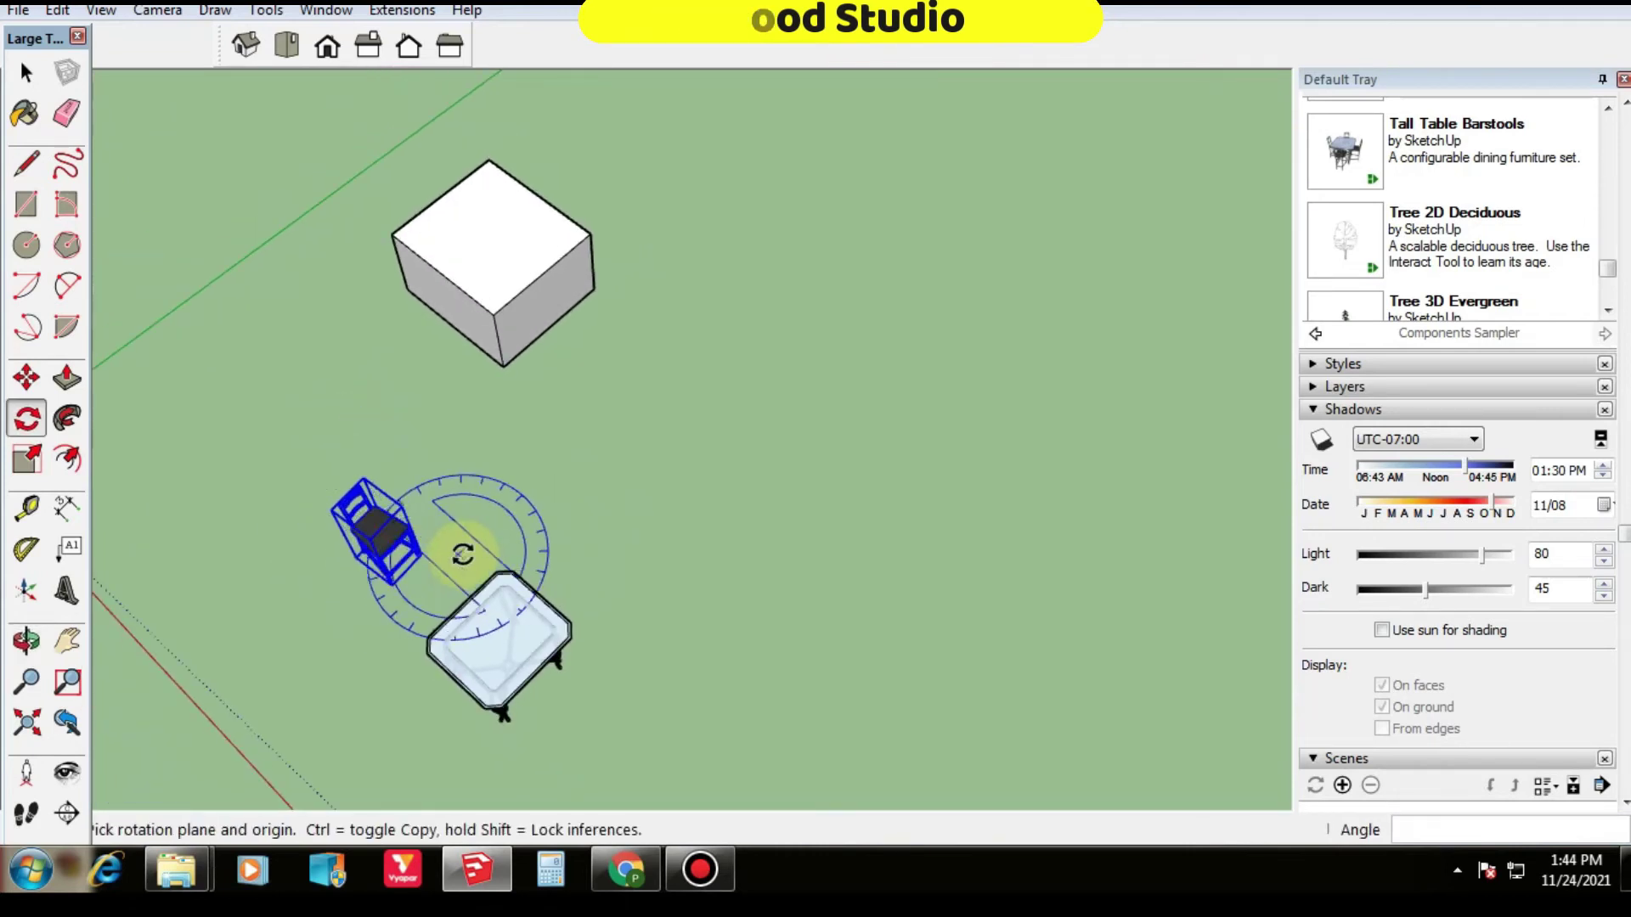
scroll(462, 553, "down", 2)
key("space")
scroll(563, 197, "up", 3)
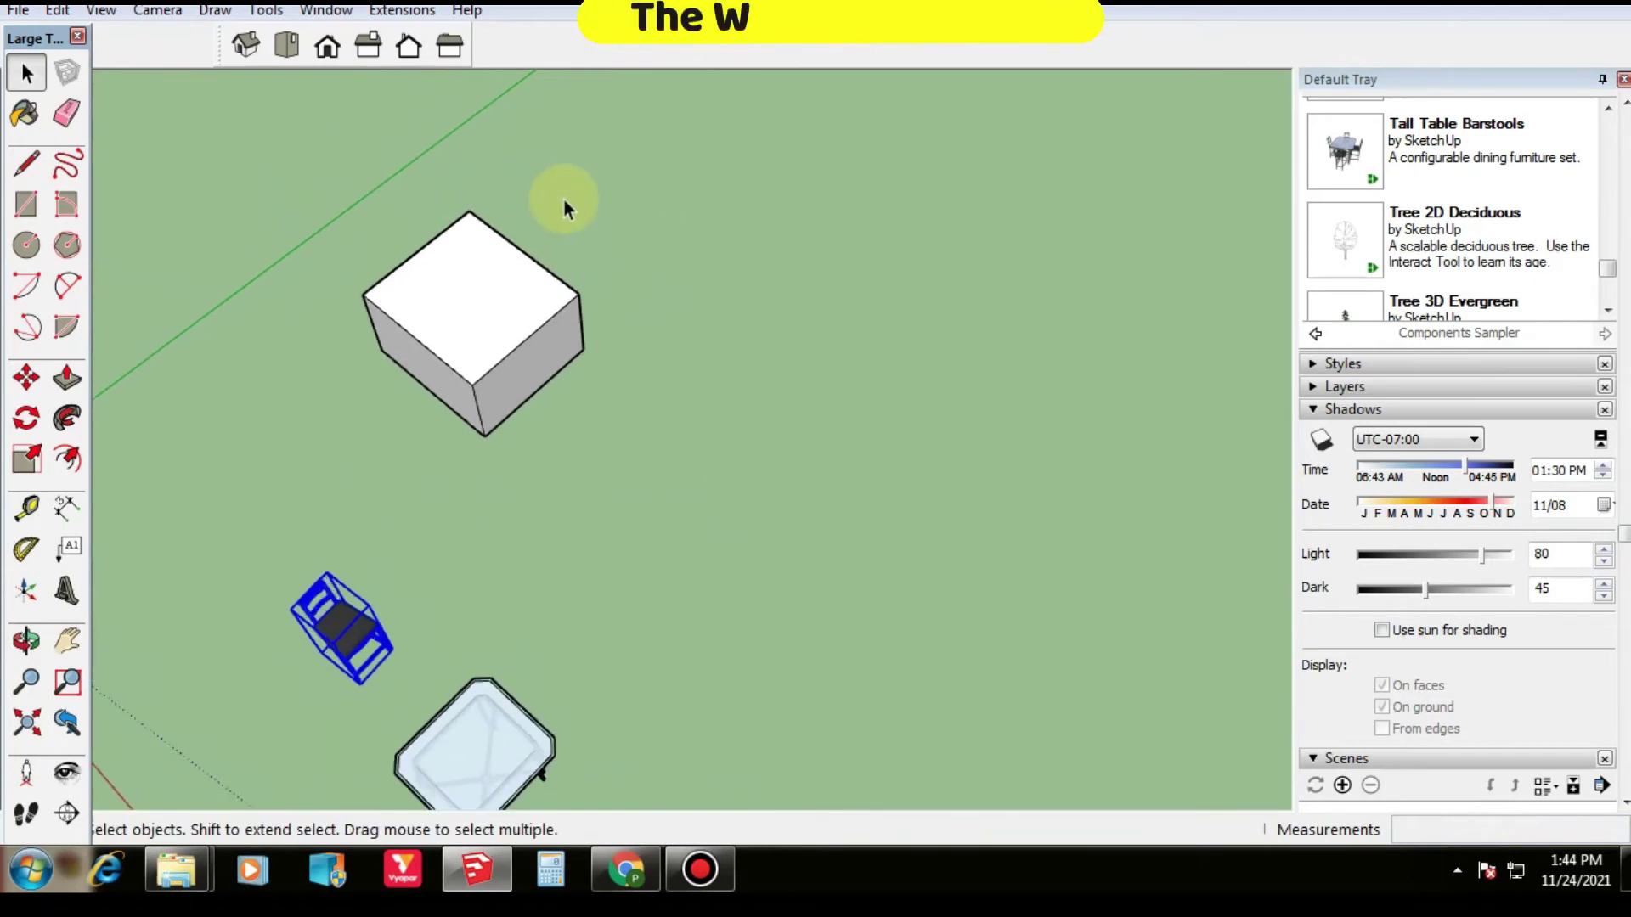
left_click(506, 323)
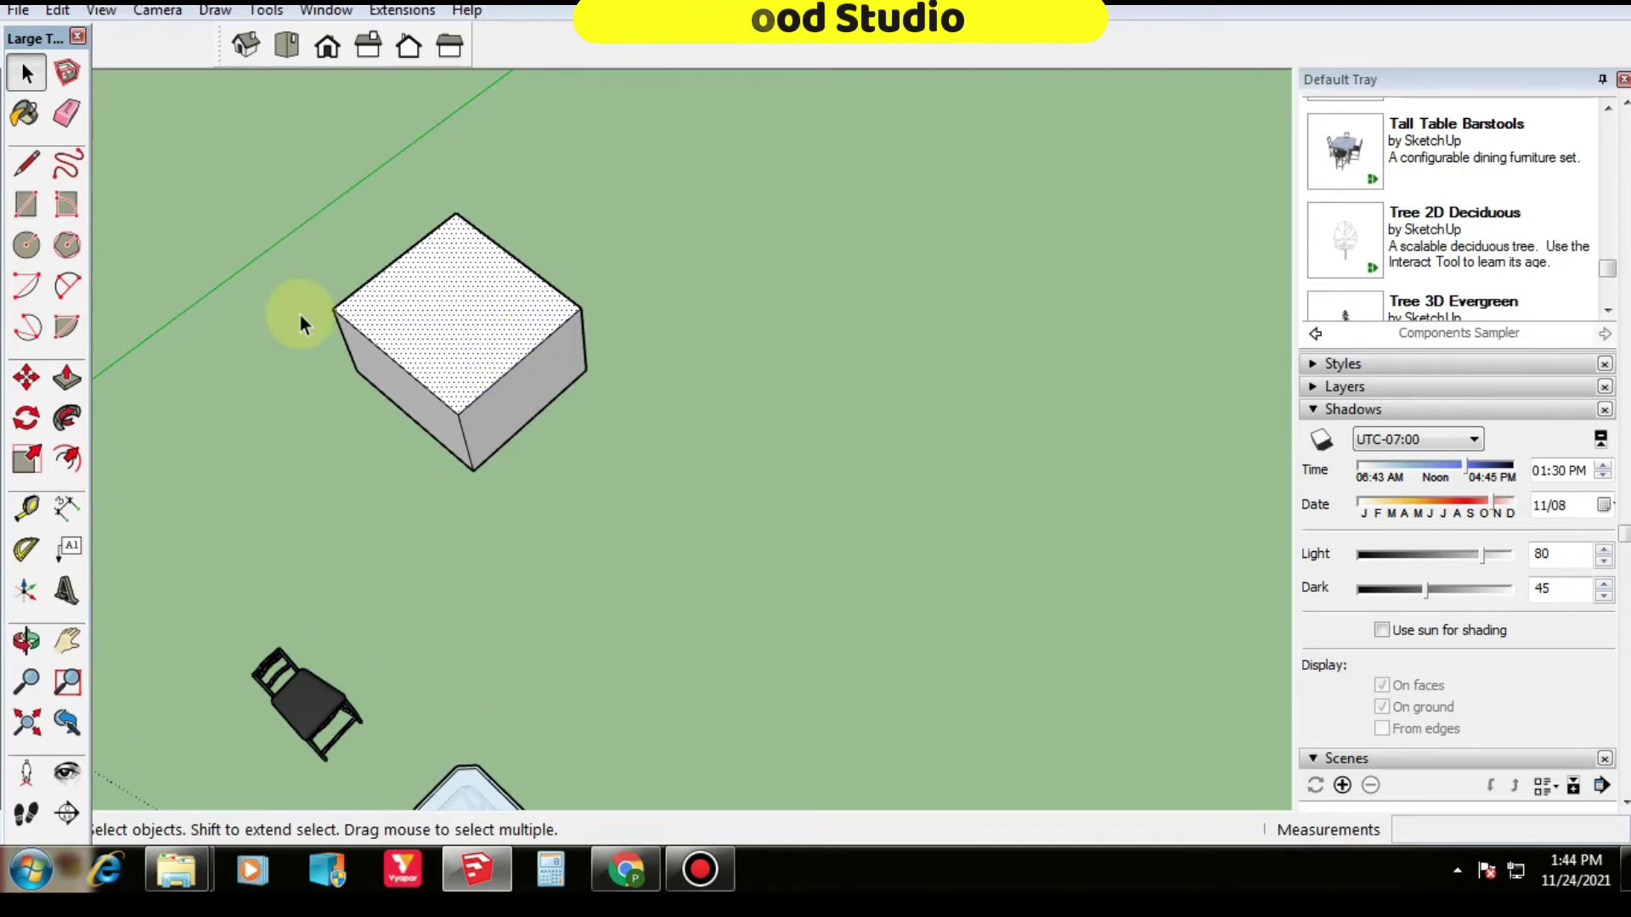
key("q")
left_click(455, 303)
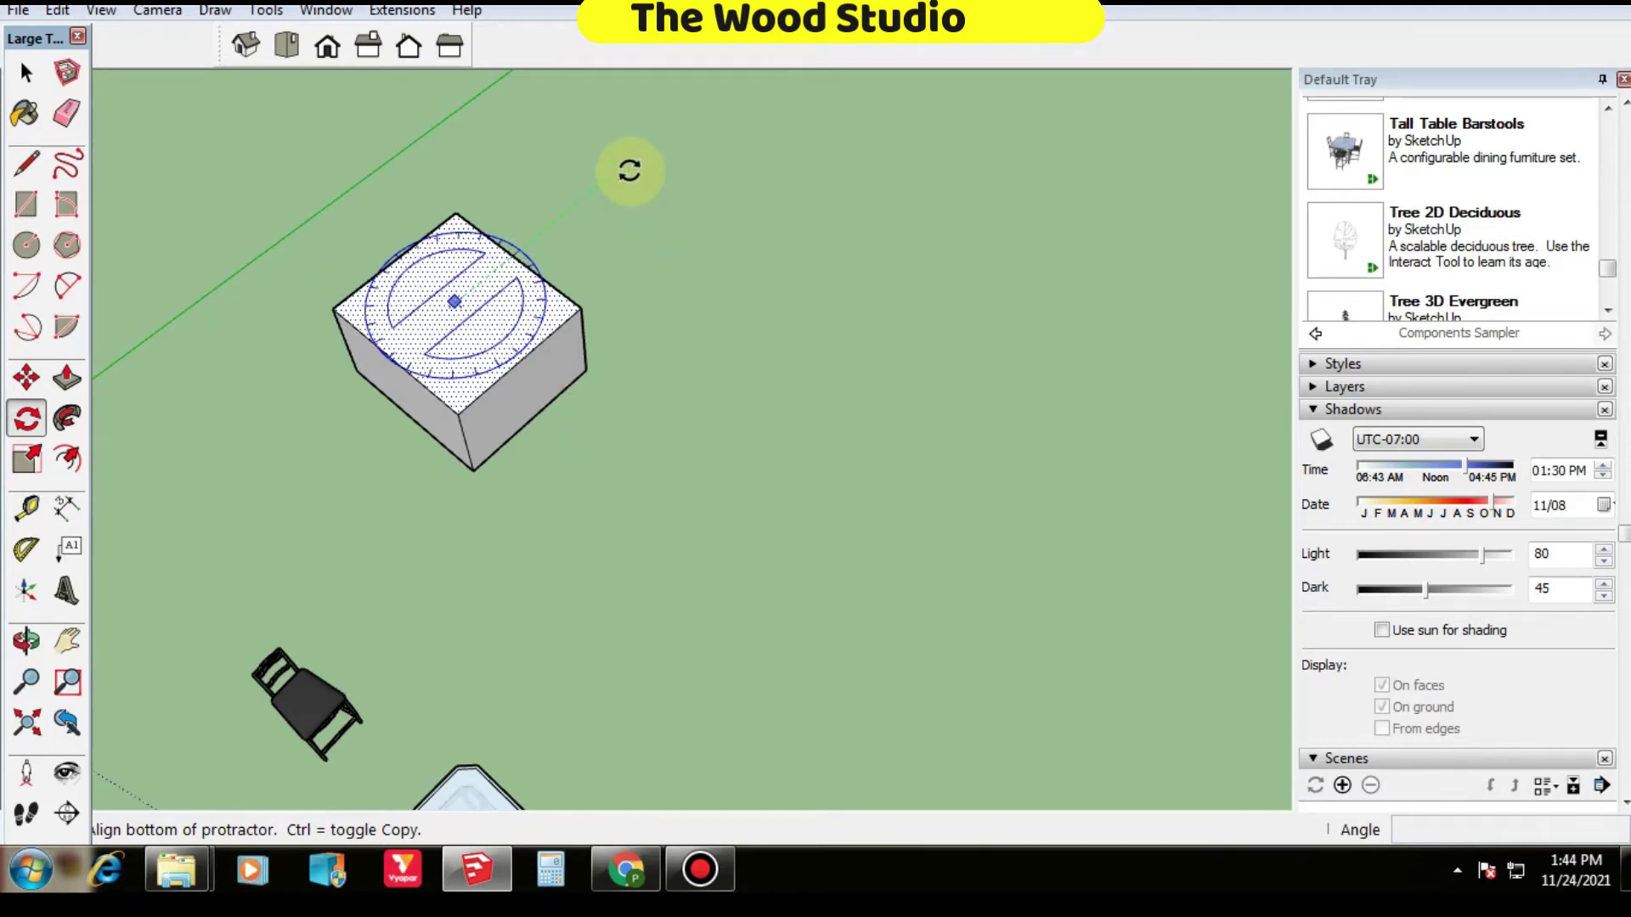
left_click(630, 169)
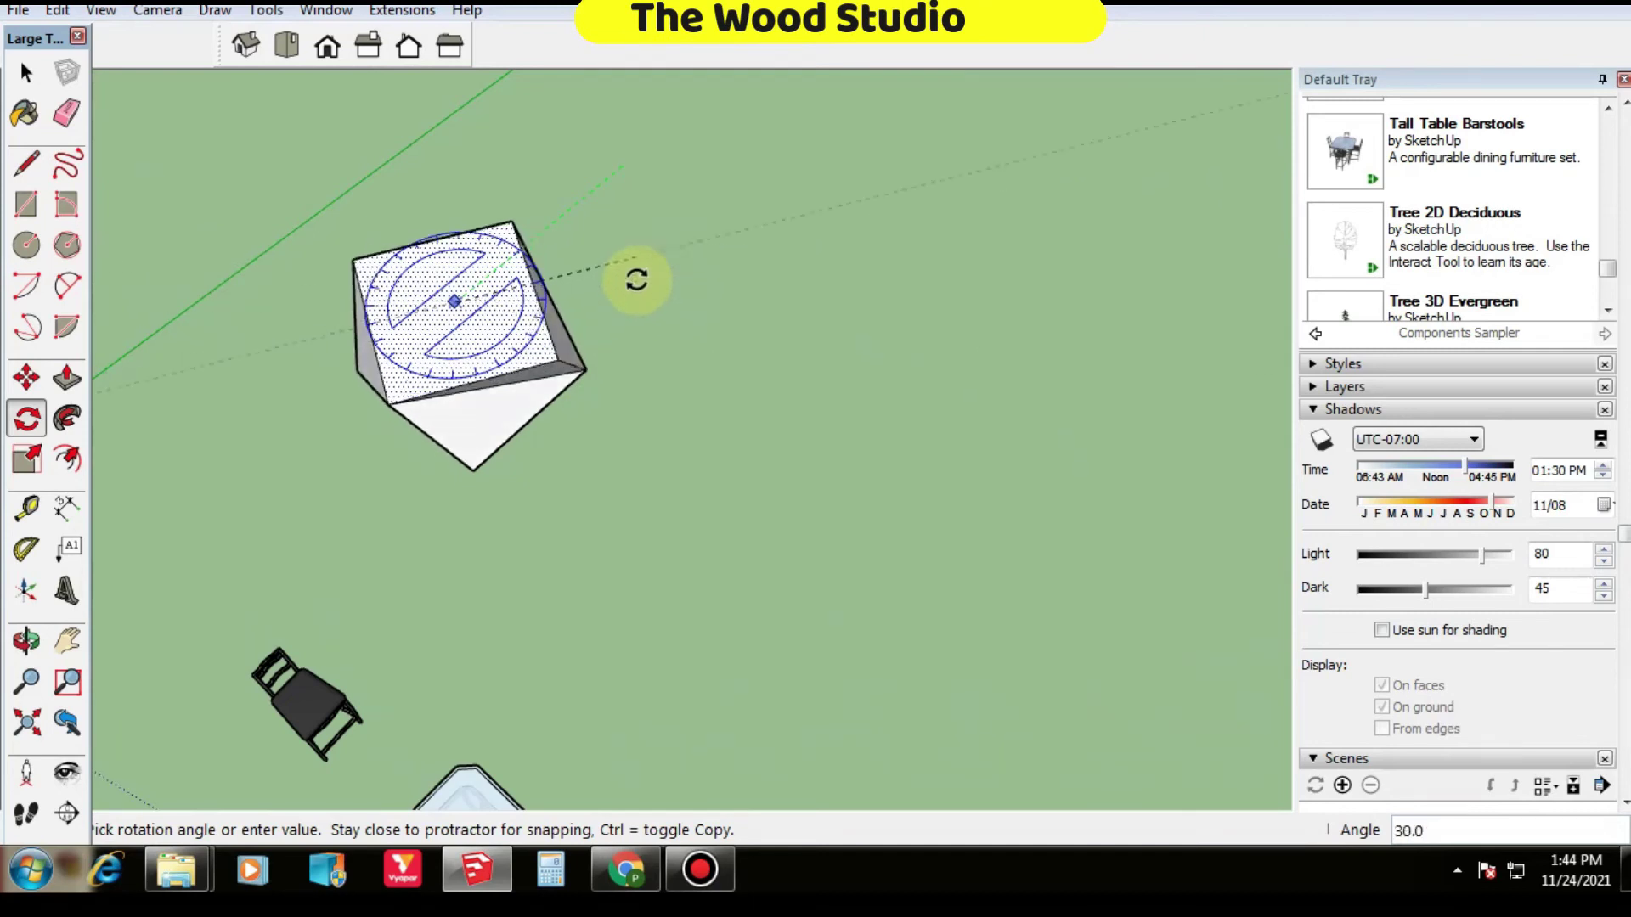
middle_click_drag(636, 313, 604, 288)
key("Escape")
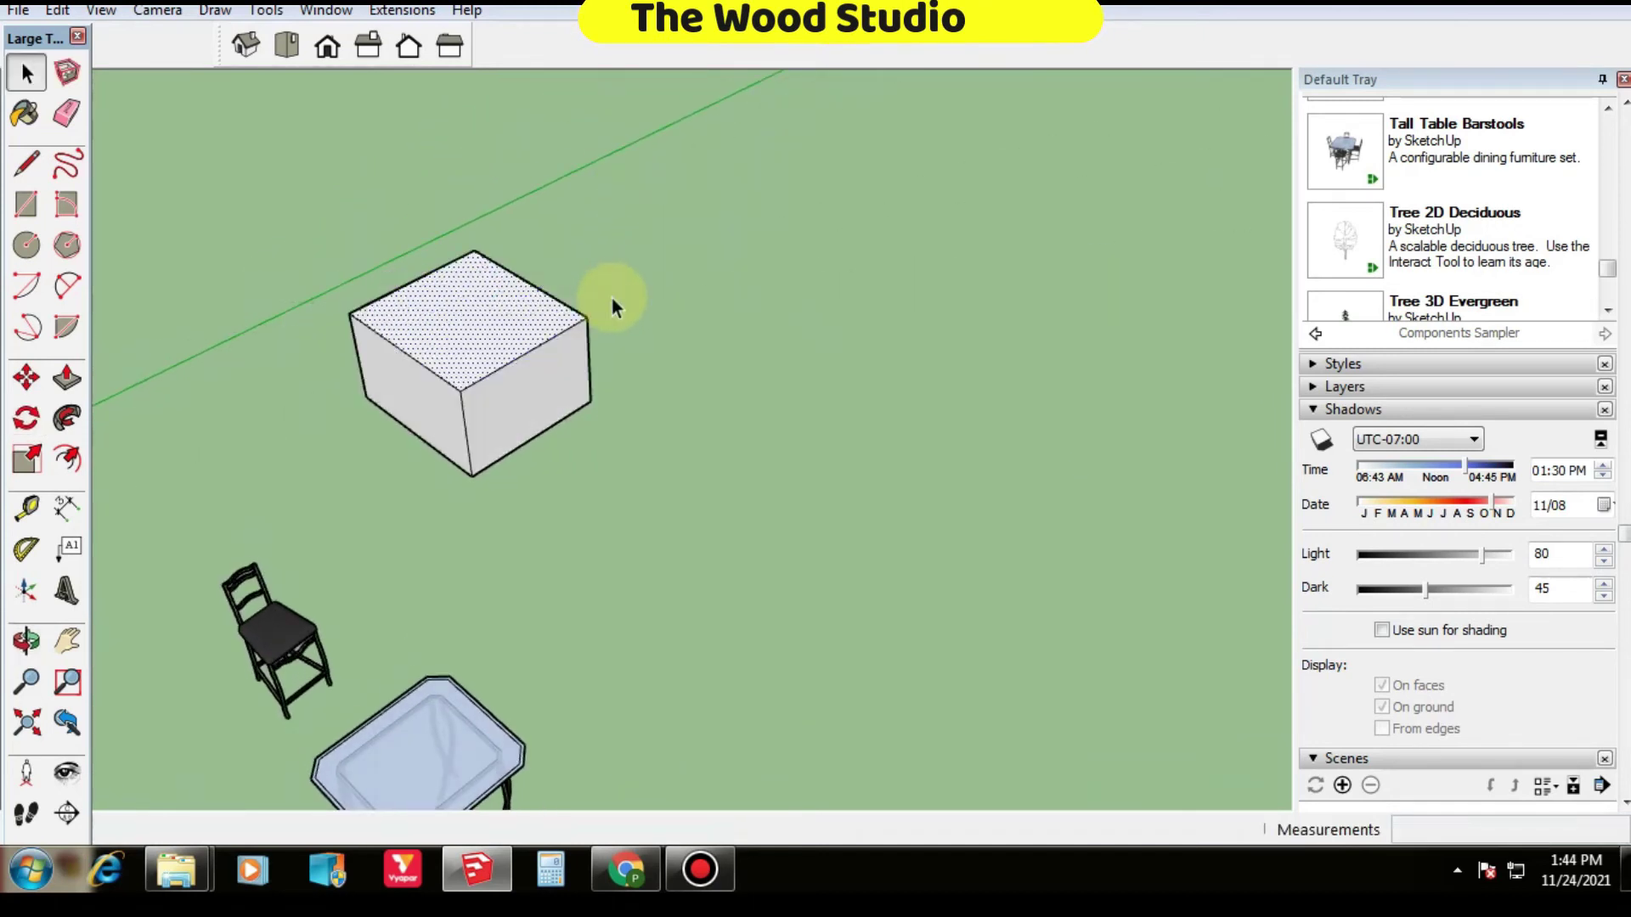
key("space")
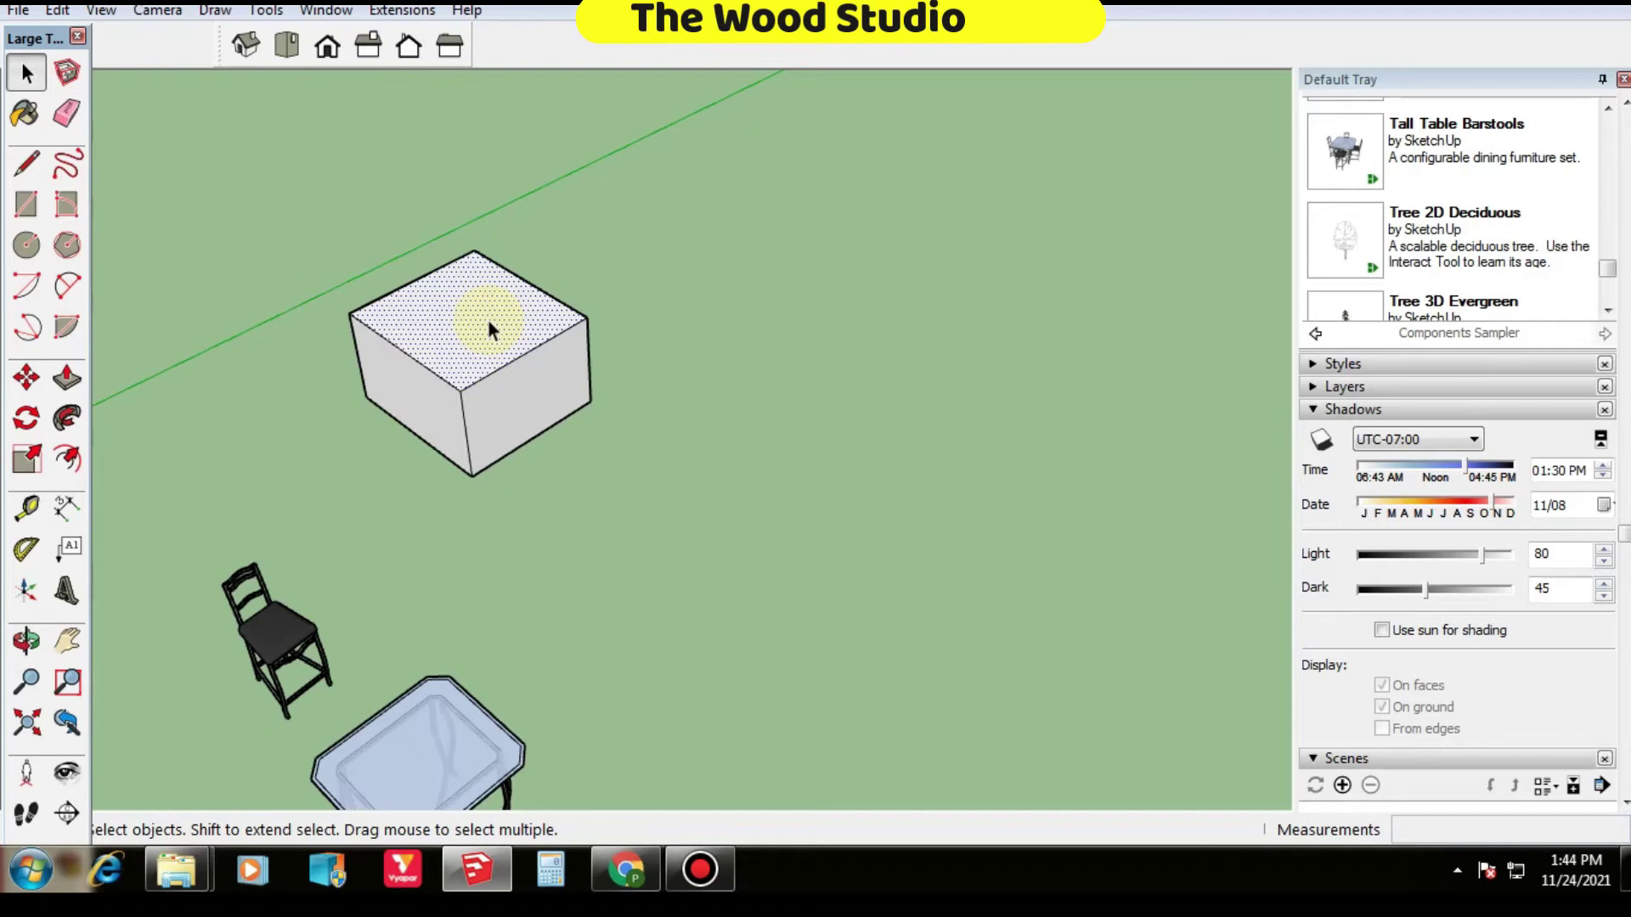
Step: Select the entire box with all of its connected faces and edges
triple_click(488, 321)
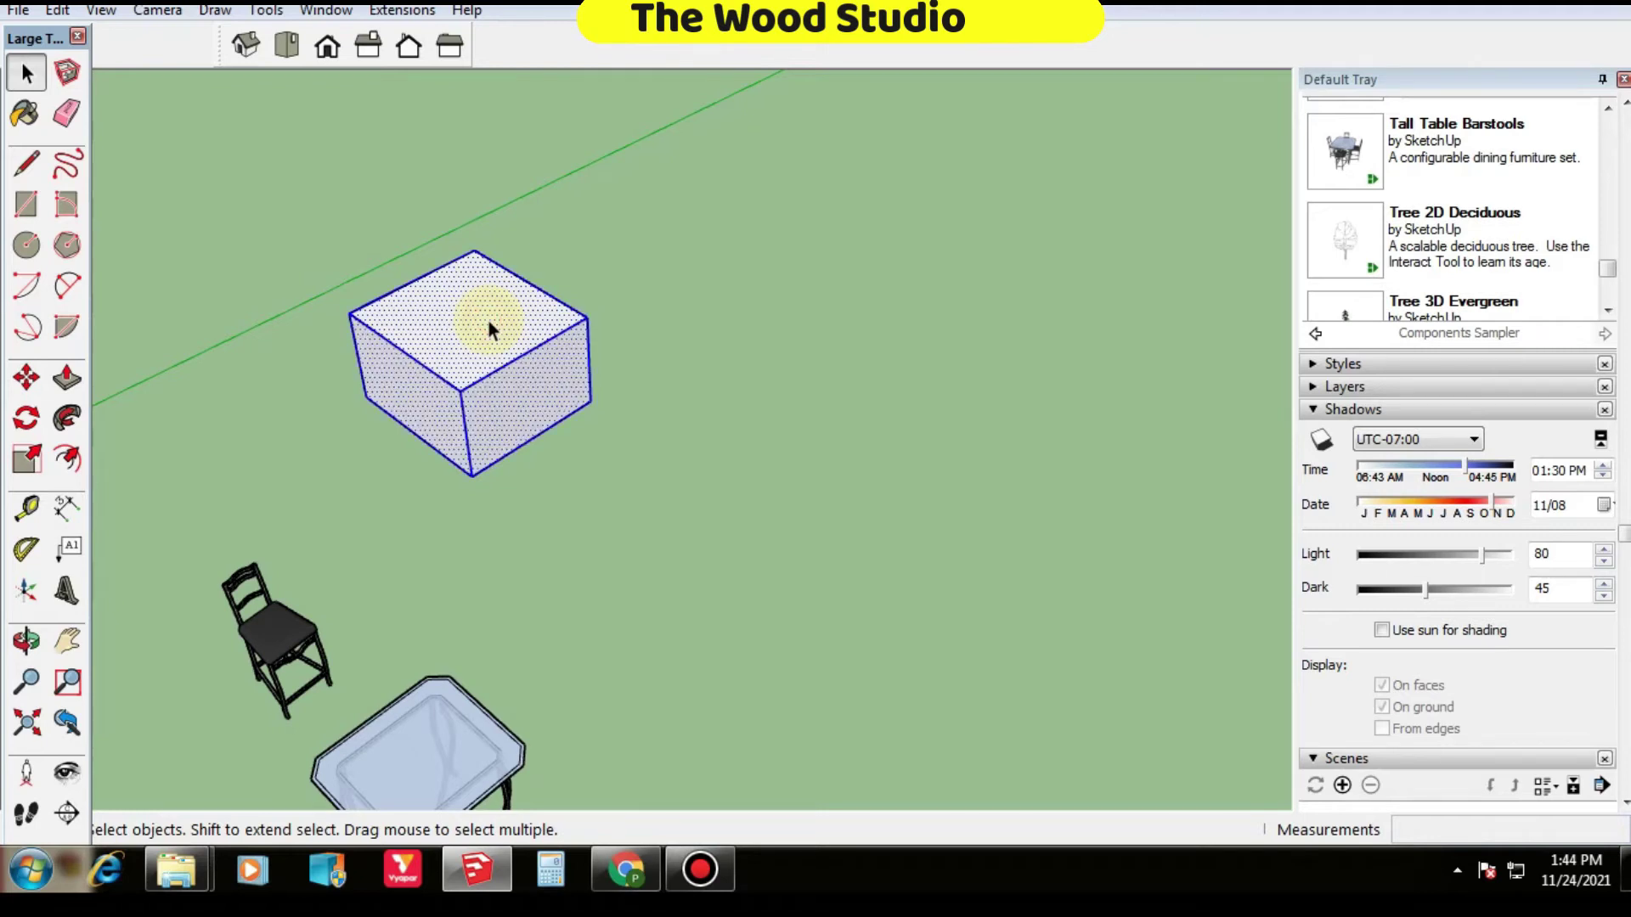
middle_click_drag(487, 321, 474, 244)
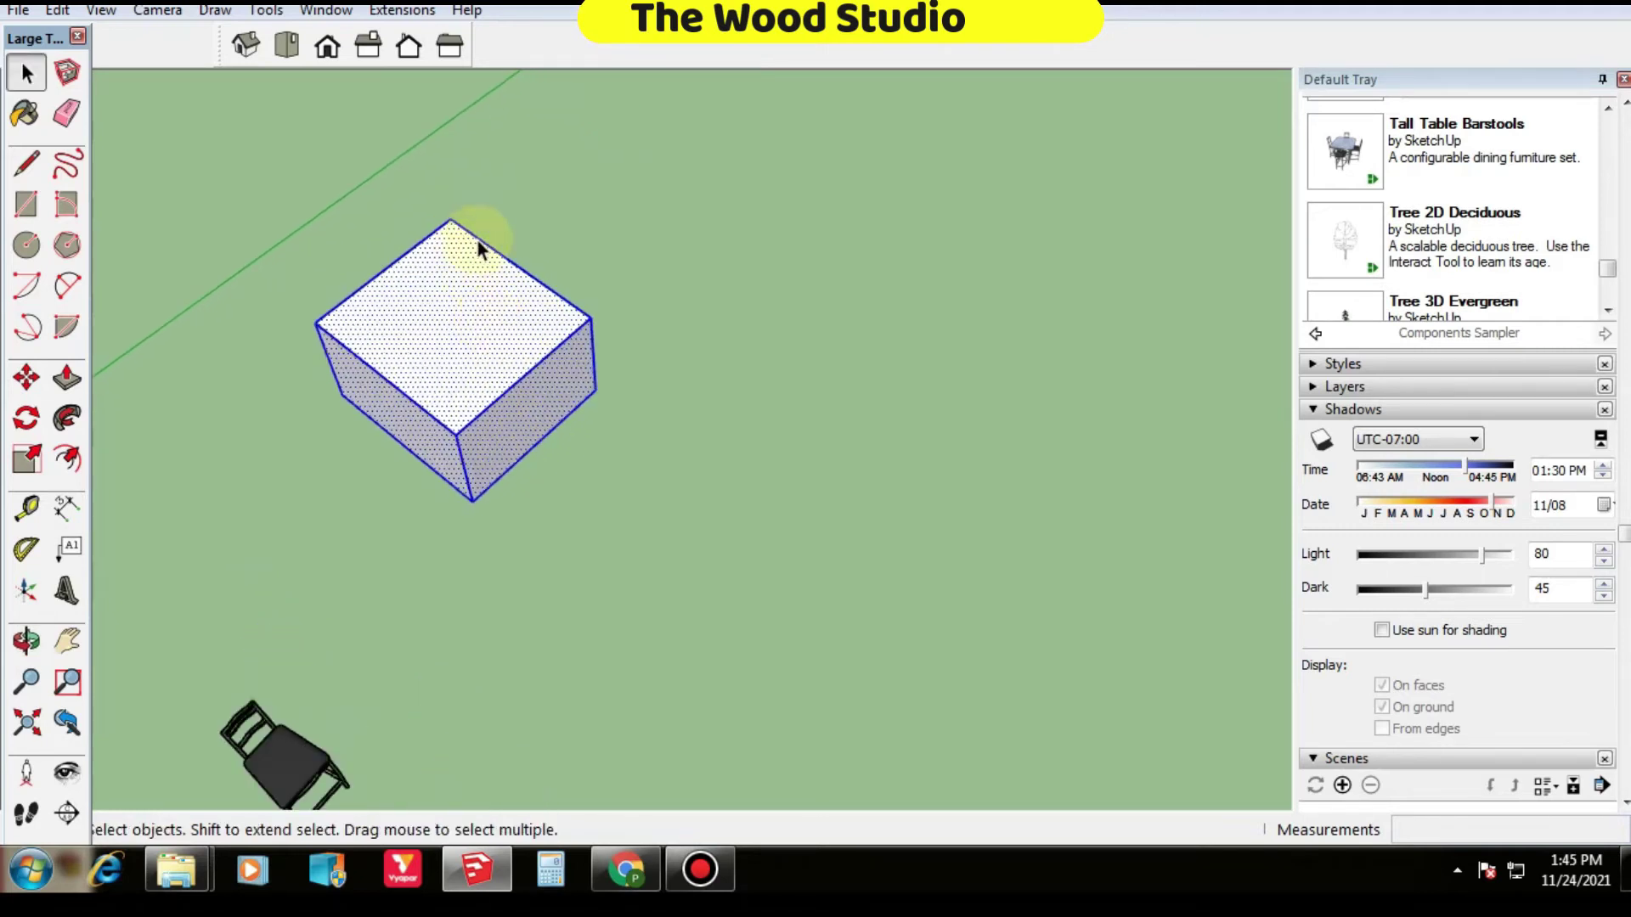
scroll(549, 301, "up", 2)
Step: Select the box's top face alone and one of its edges, ending with the top face and its bounding edges
left_click(512, 344)
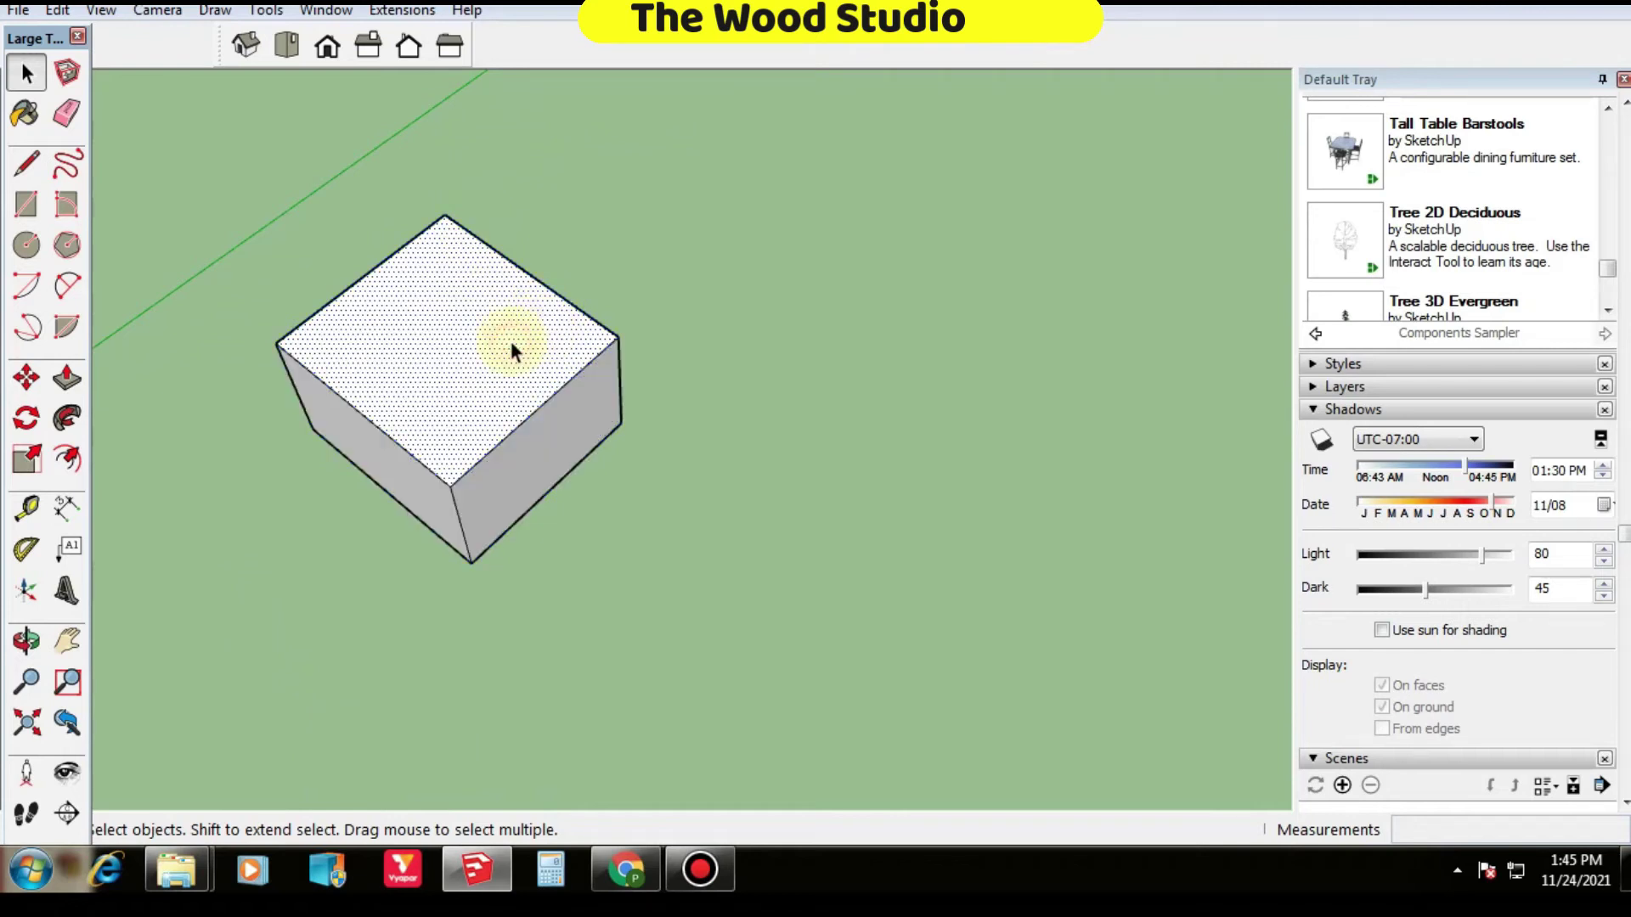
left_click(586, 315)
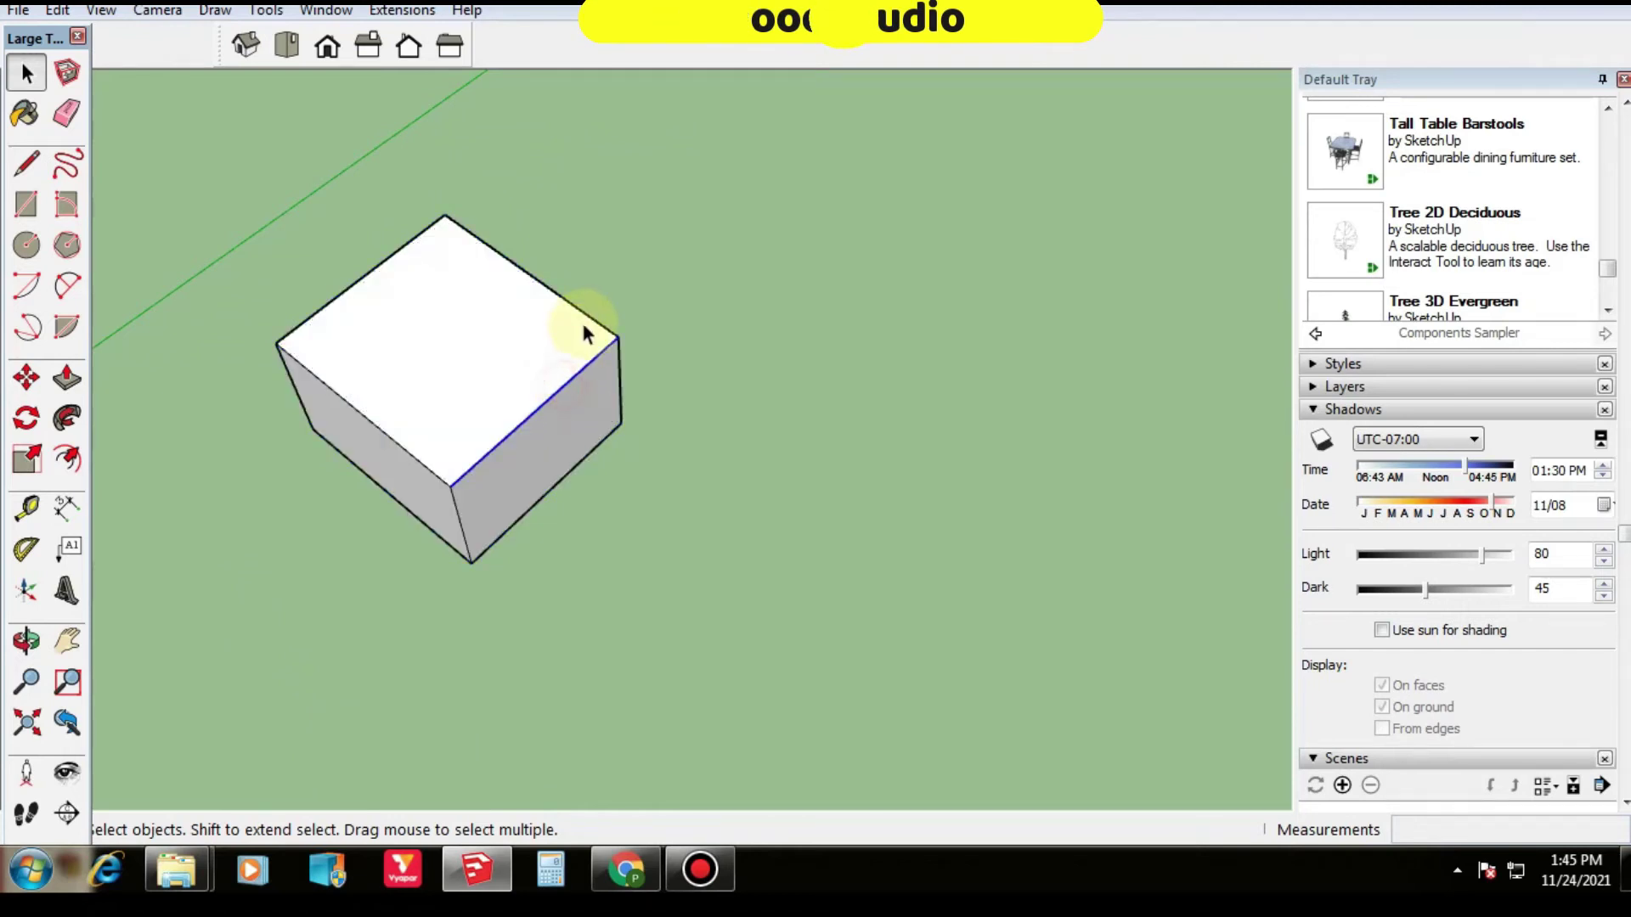
double_click(499, 357)
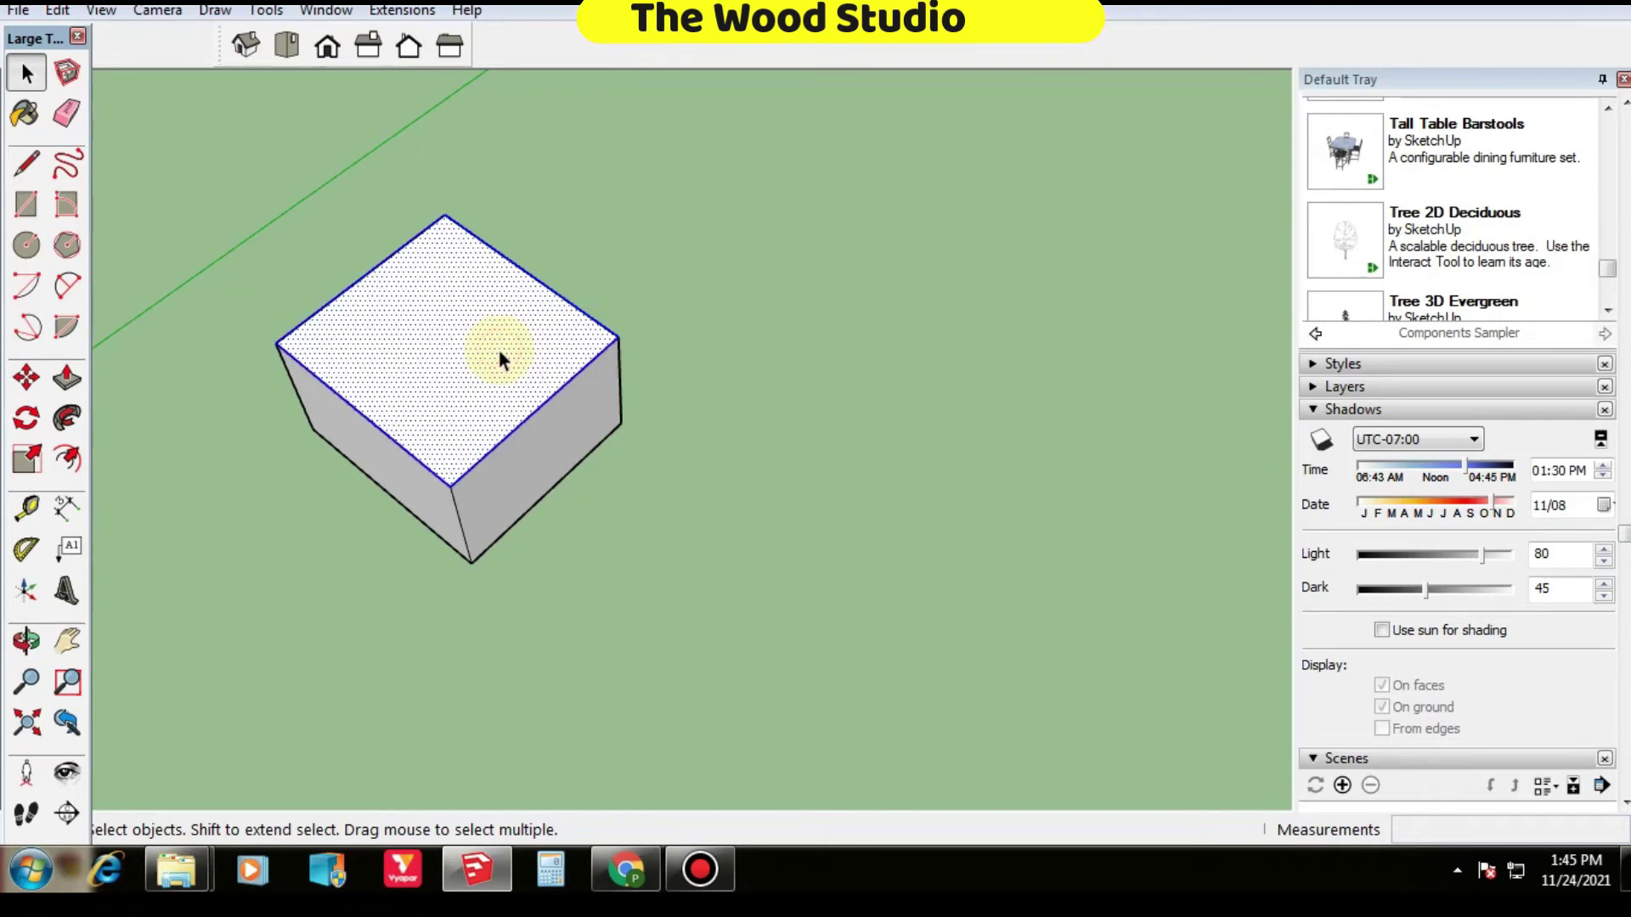
Step: Select the box's side faces one after another, each together with its bounding edges
mouse_move(518, 456)
middle_mouse_down()
mouse_move(466, 229)
mouse_move(521, 430)
middle_mouse_up()
left_click(529, 409)
left_click(427, 419)
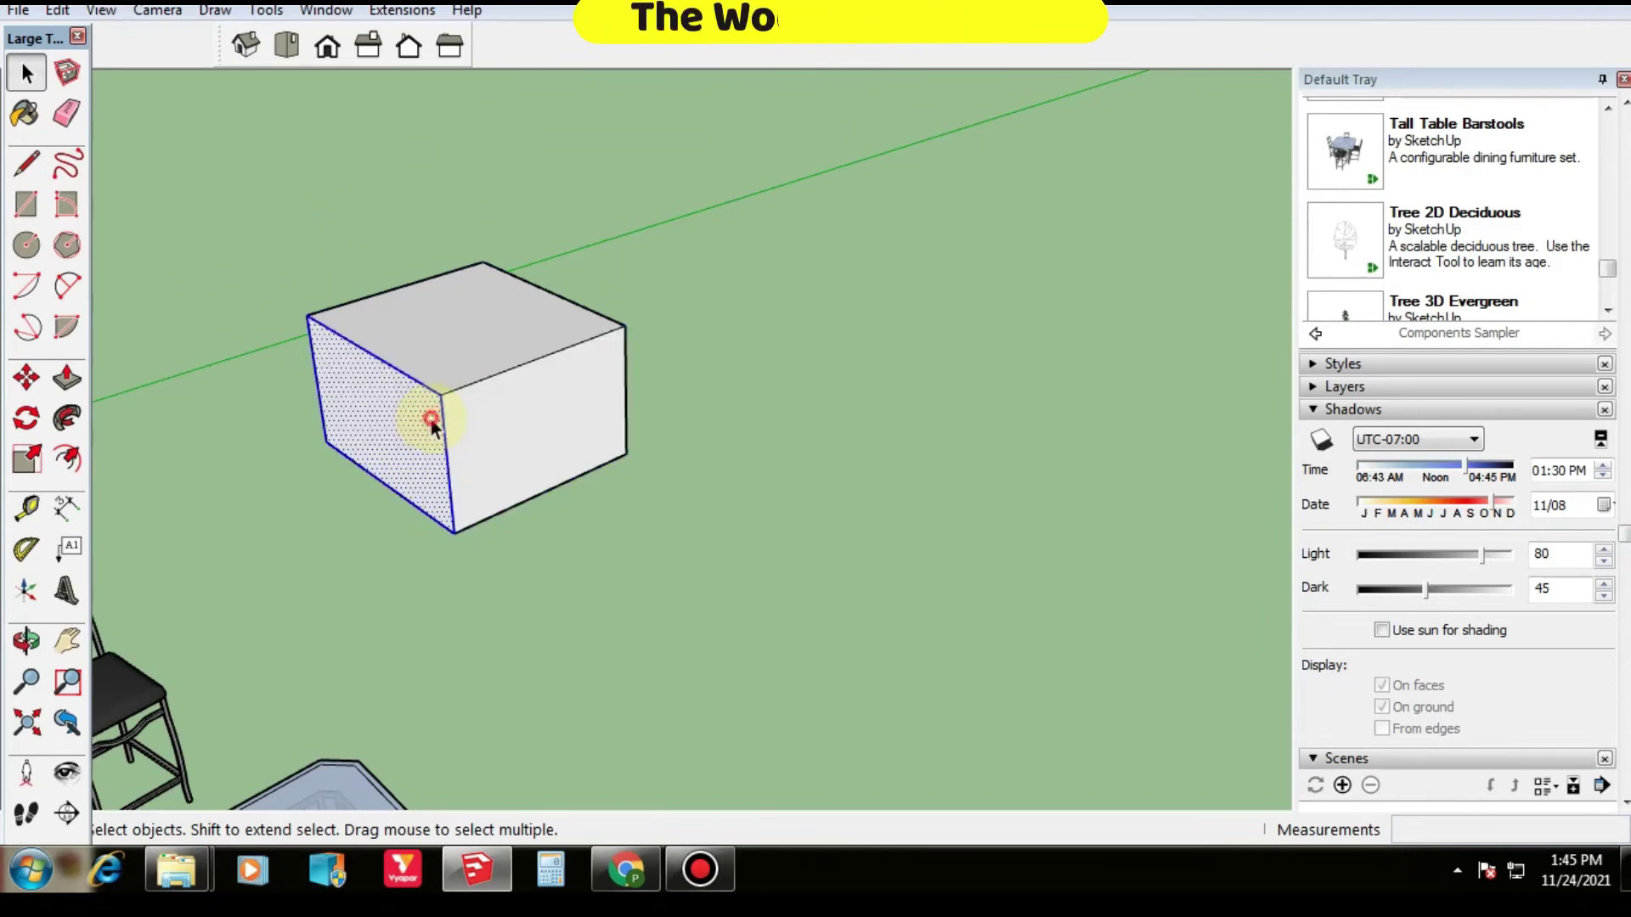
middle_click_drag(297, 422, 495, 595)
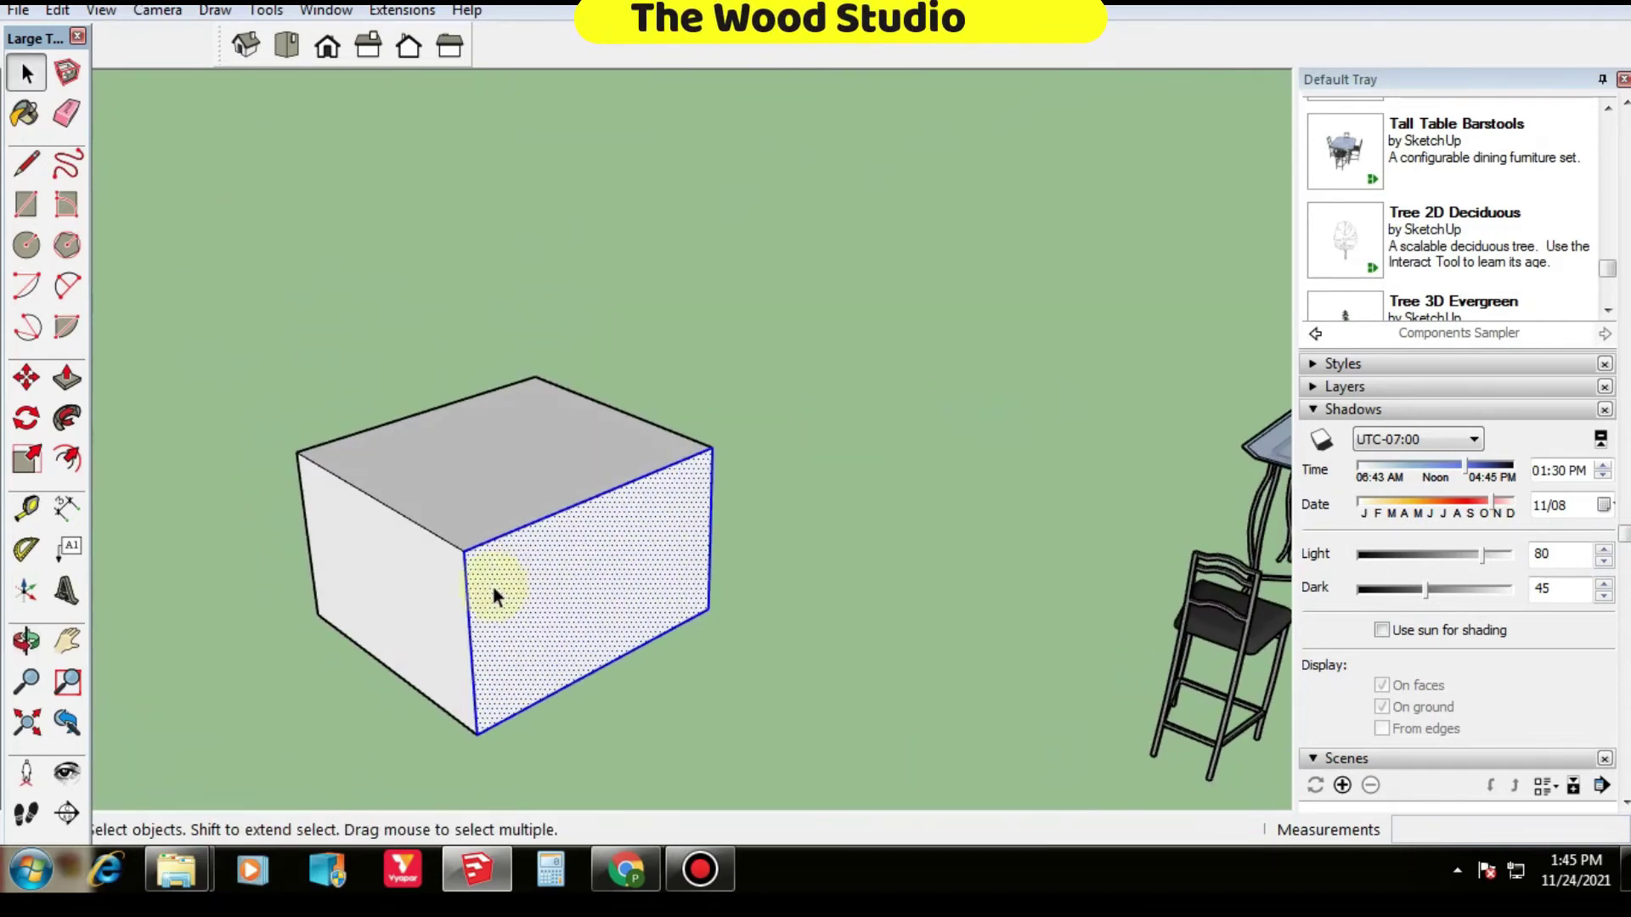
left_click(403, 600)
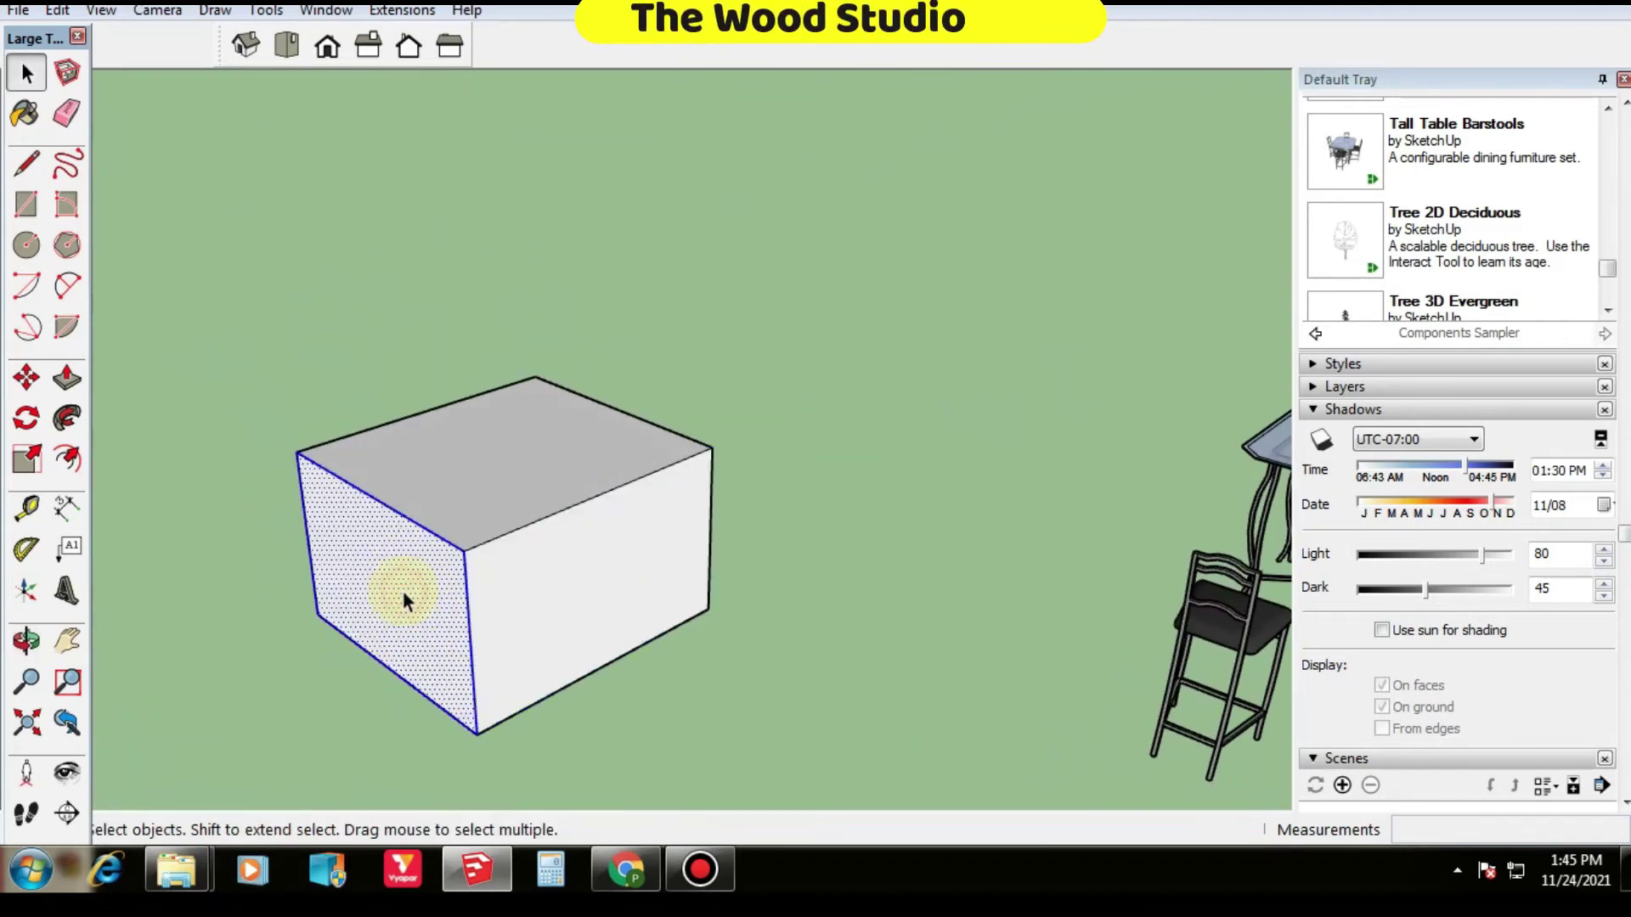
Step: Select the whole box with all its faces and edges, clear the selection, and select the whole box again
triple_click(526, 568)
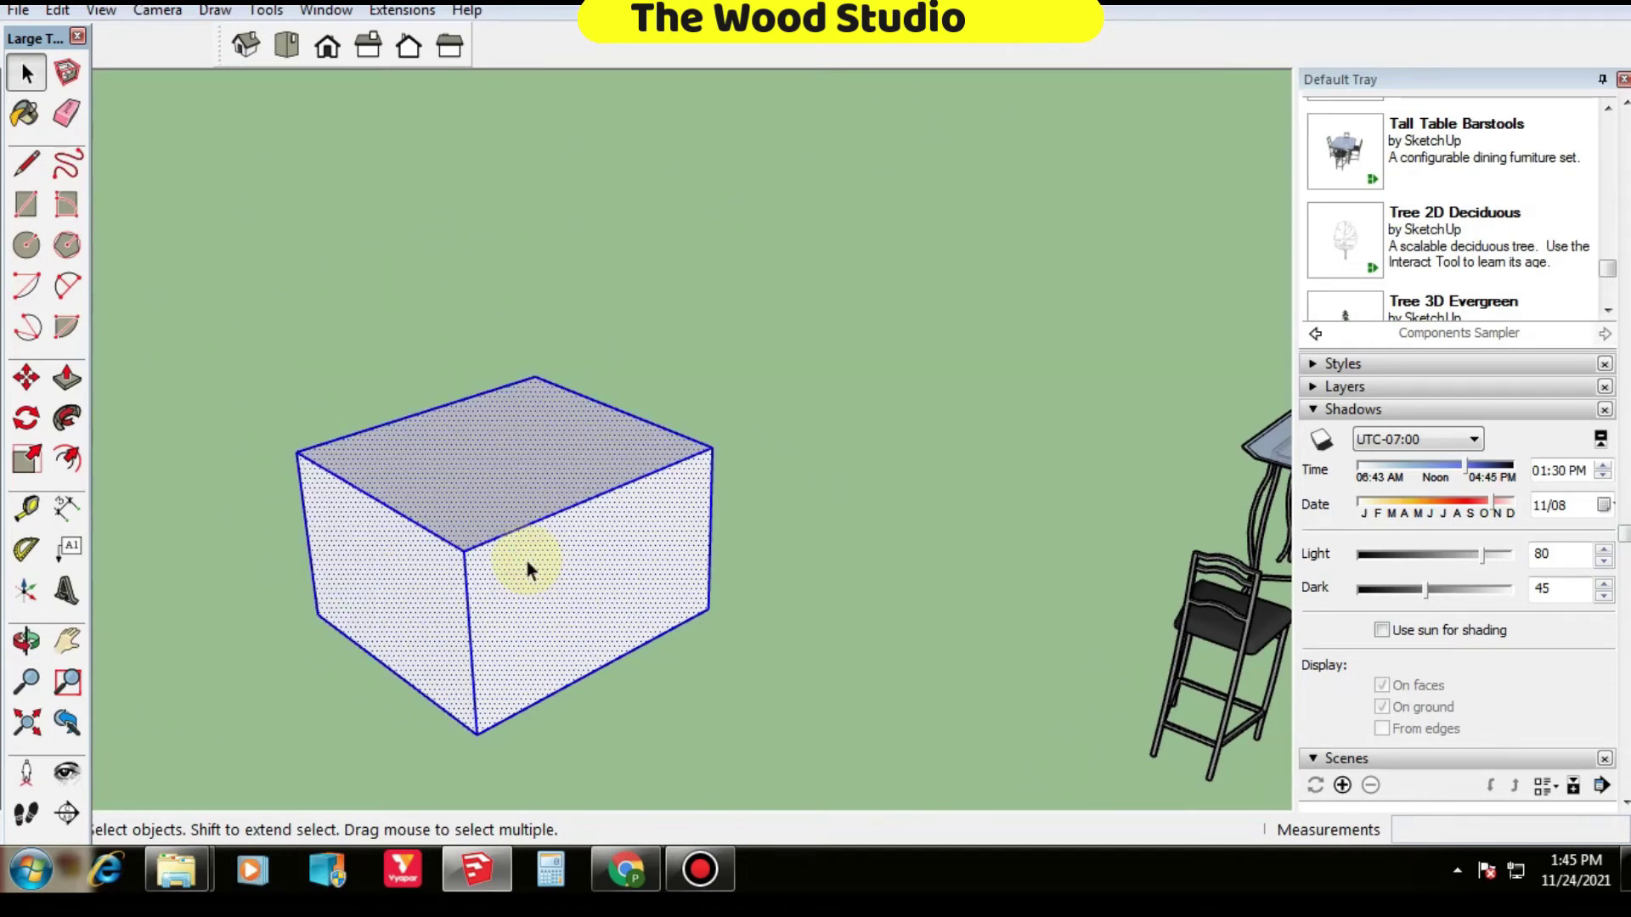
left_click(801, 512)
triple_click(628, 567)
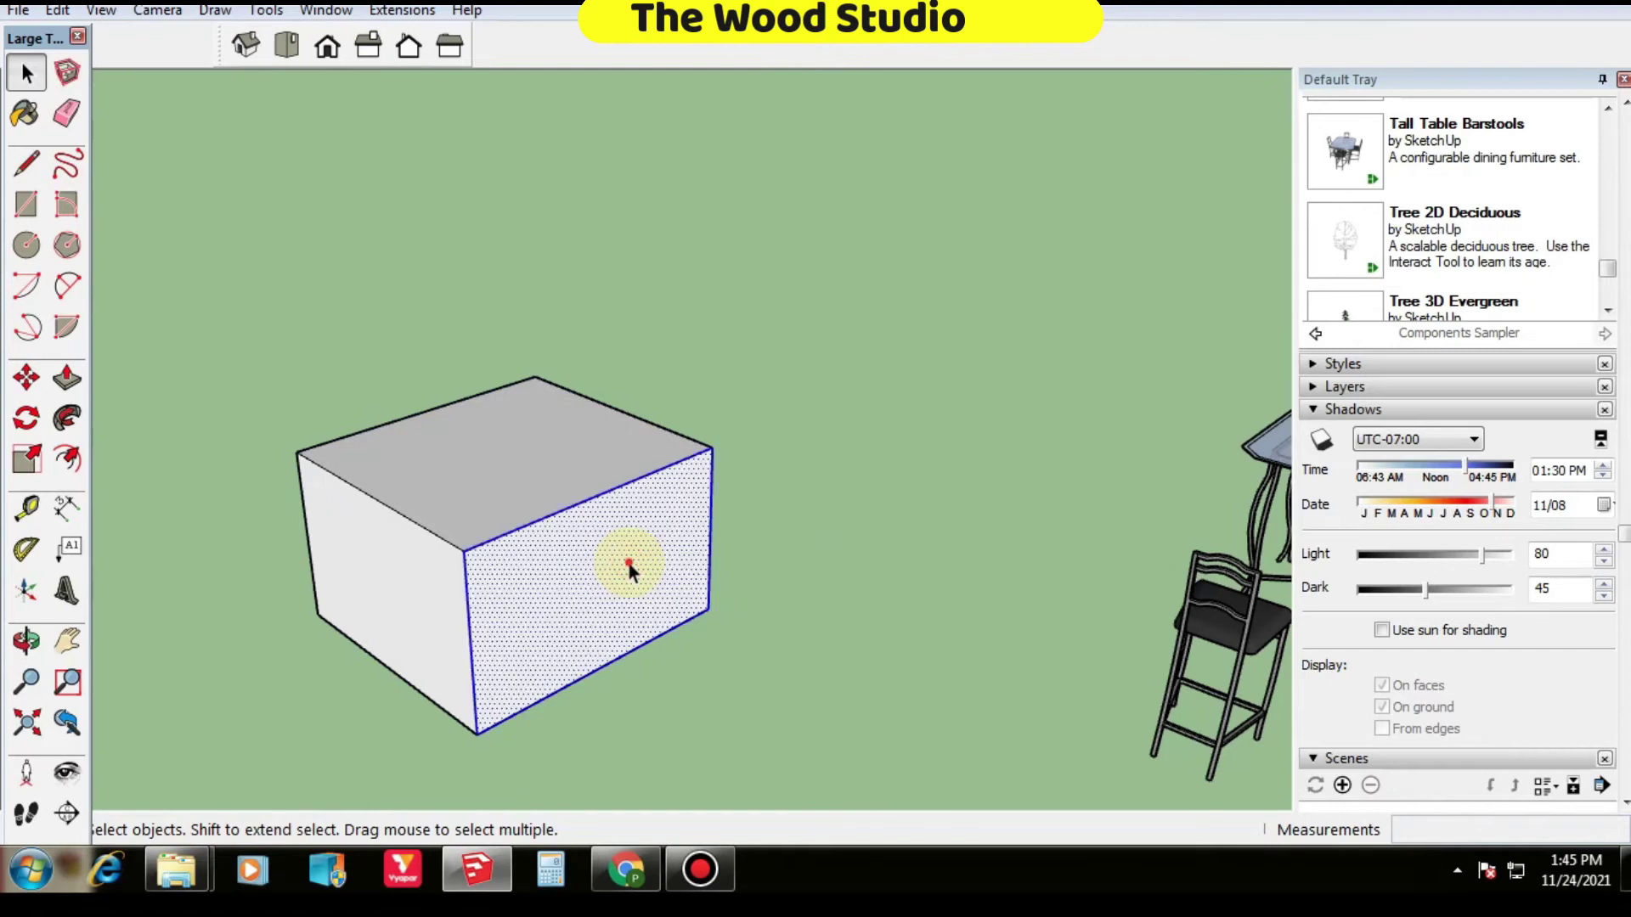
Step: Rotate the fully selected box about the middle of its top face, using the red axis direction as the starting line
middle_click_drag(671, 441, 365, 477)
scroll(669, 240, "up", 1)
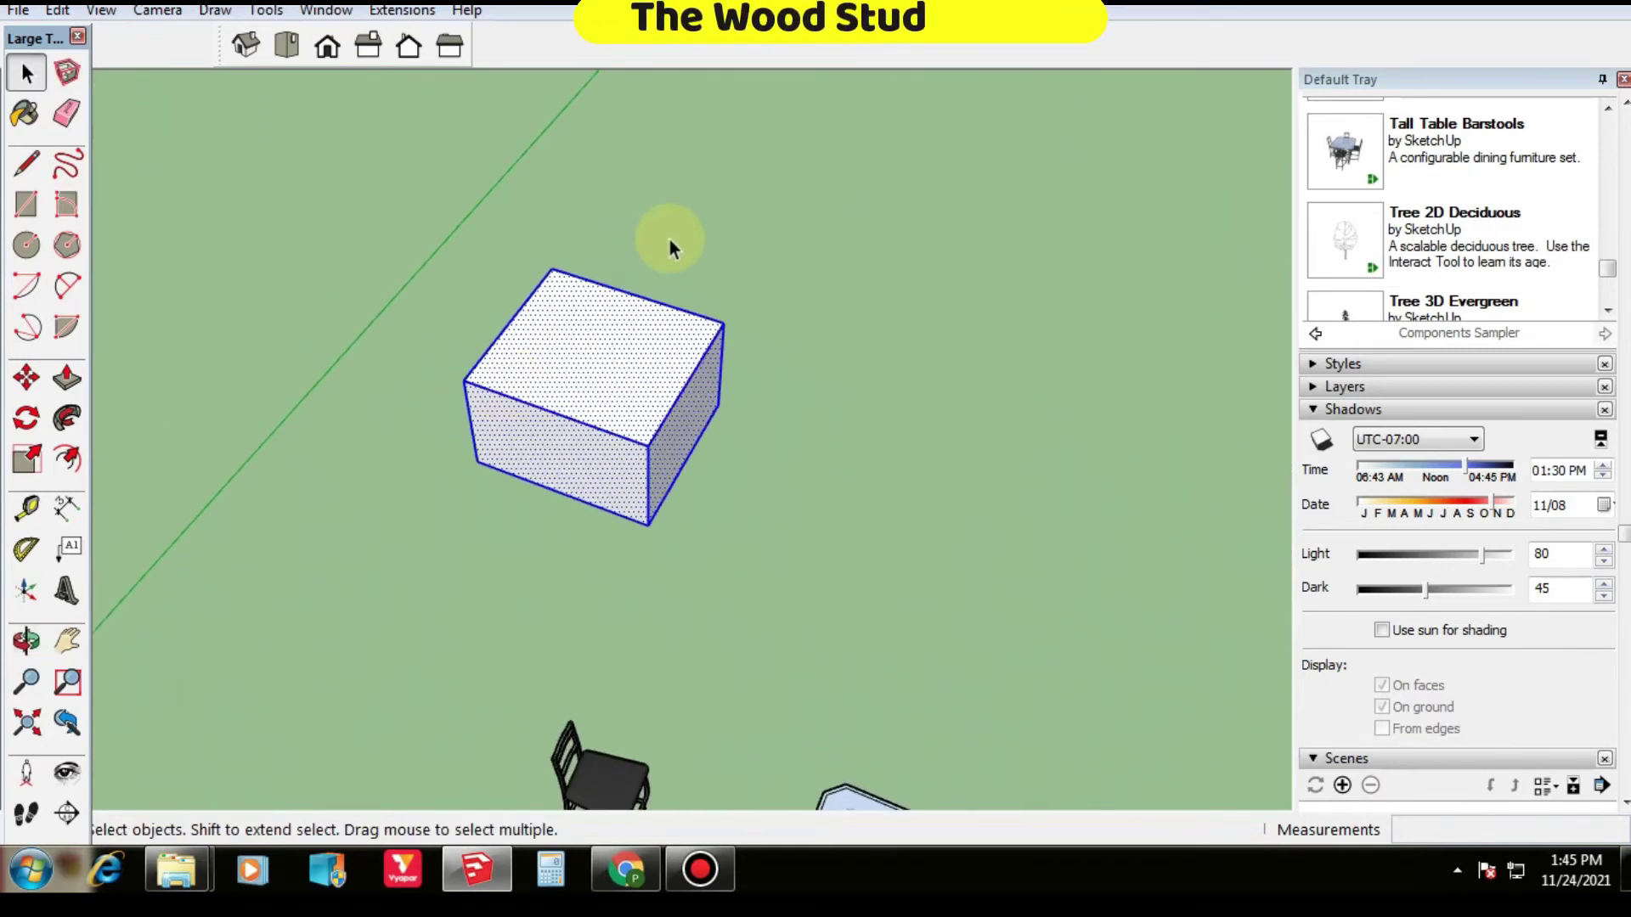
key("q")
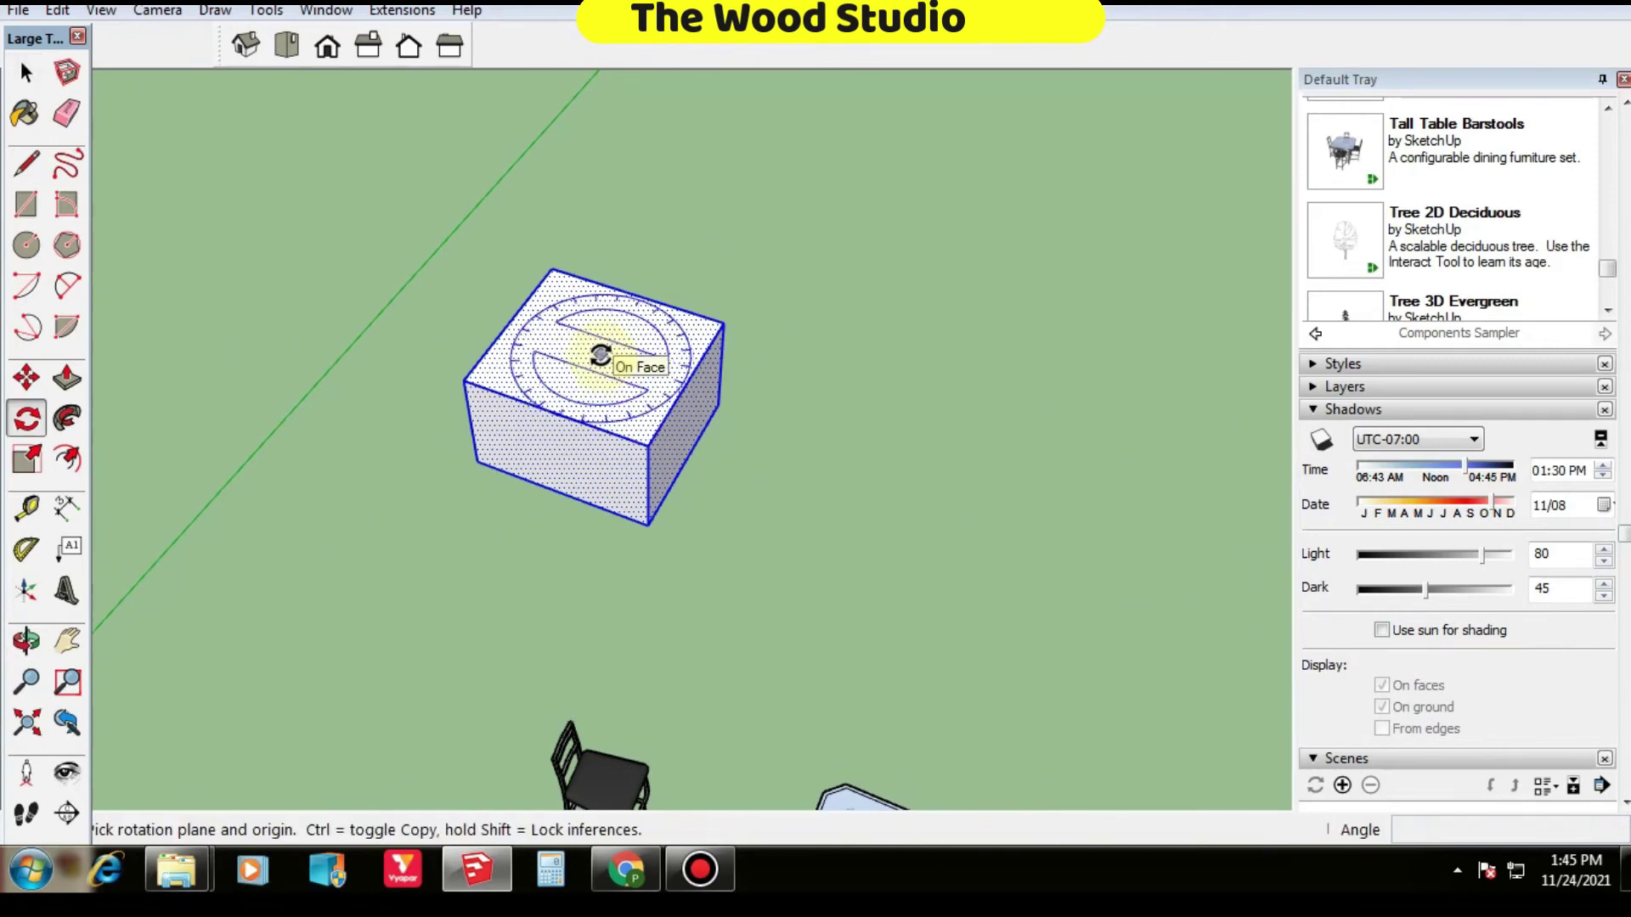
left_click(600, 354)
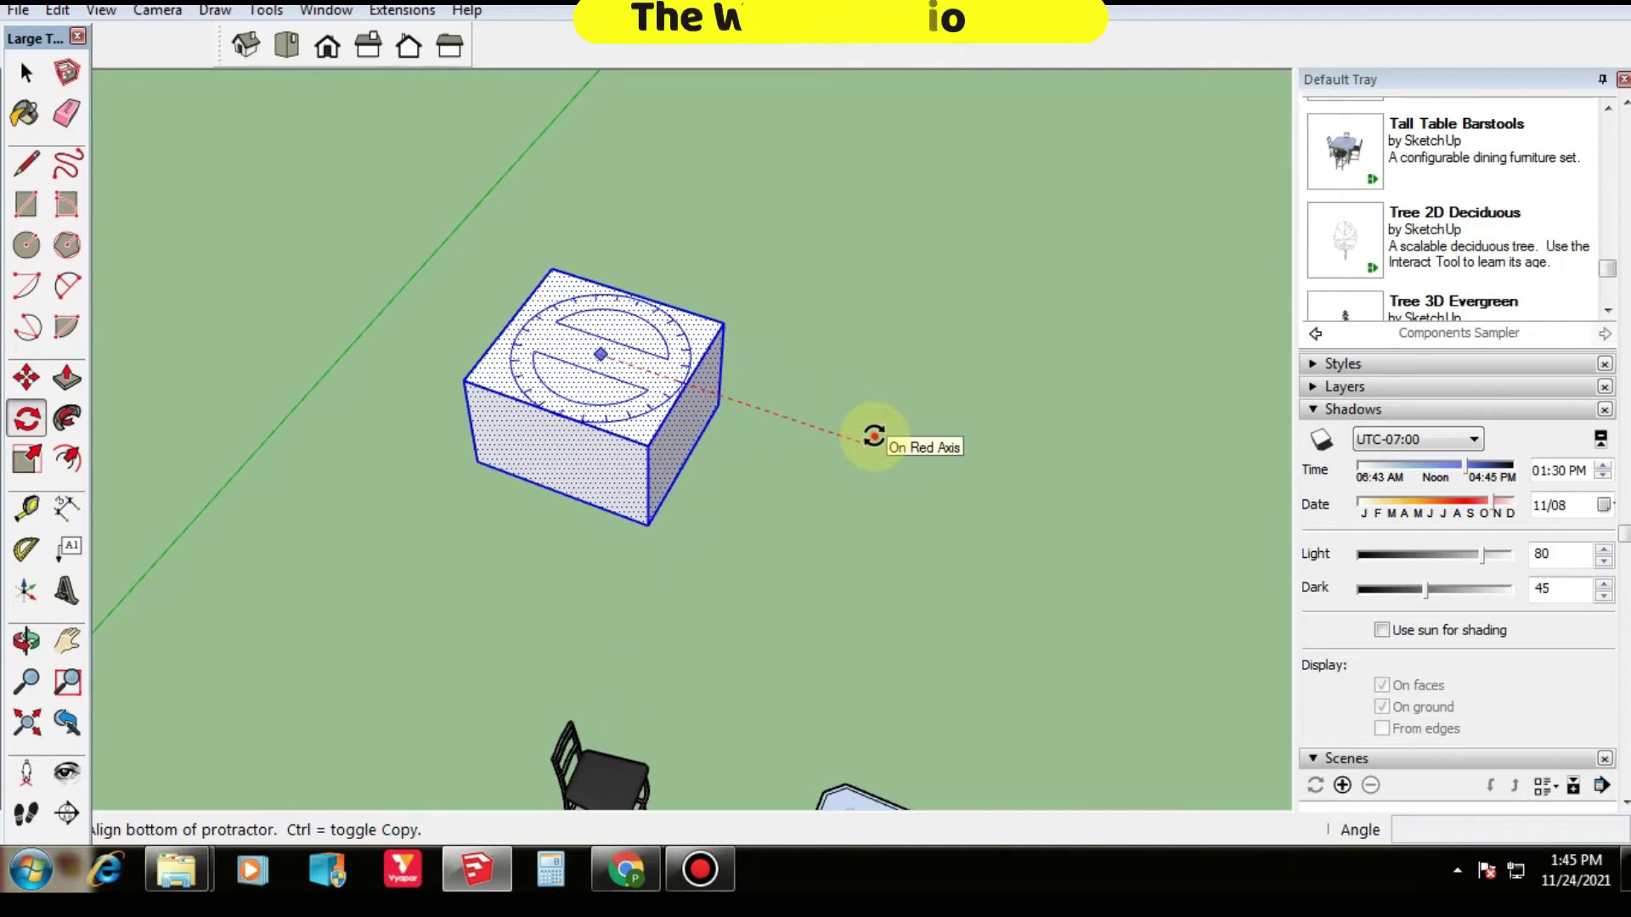
left_click(874, 436)
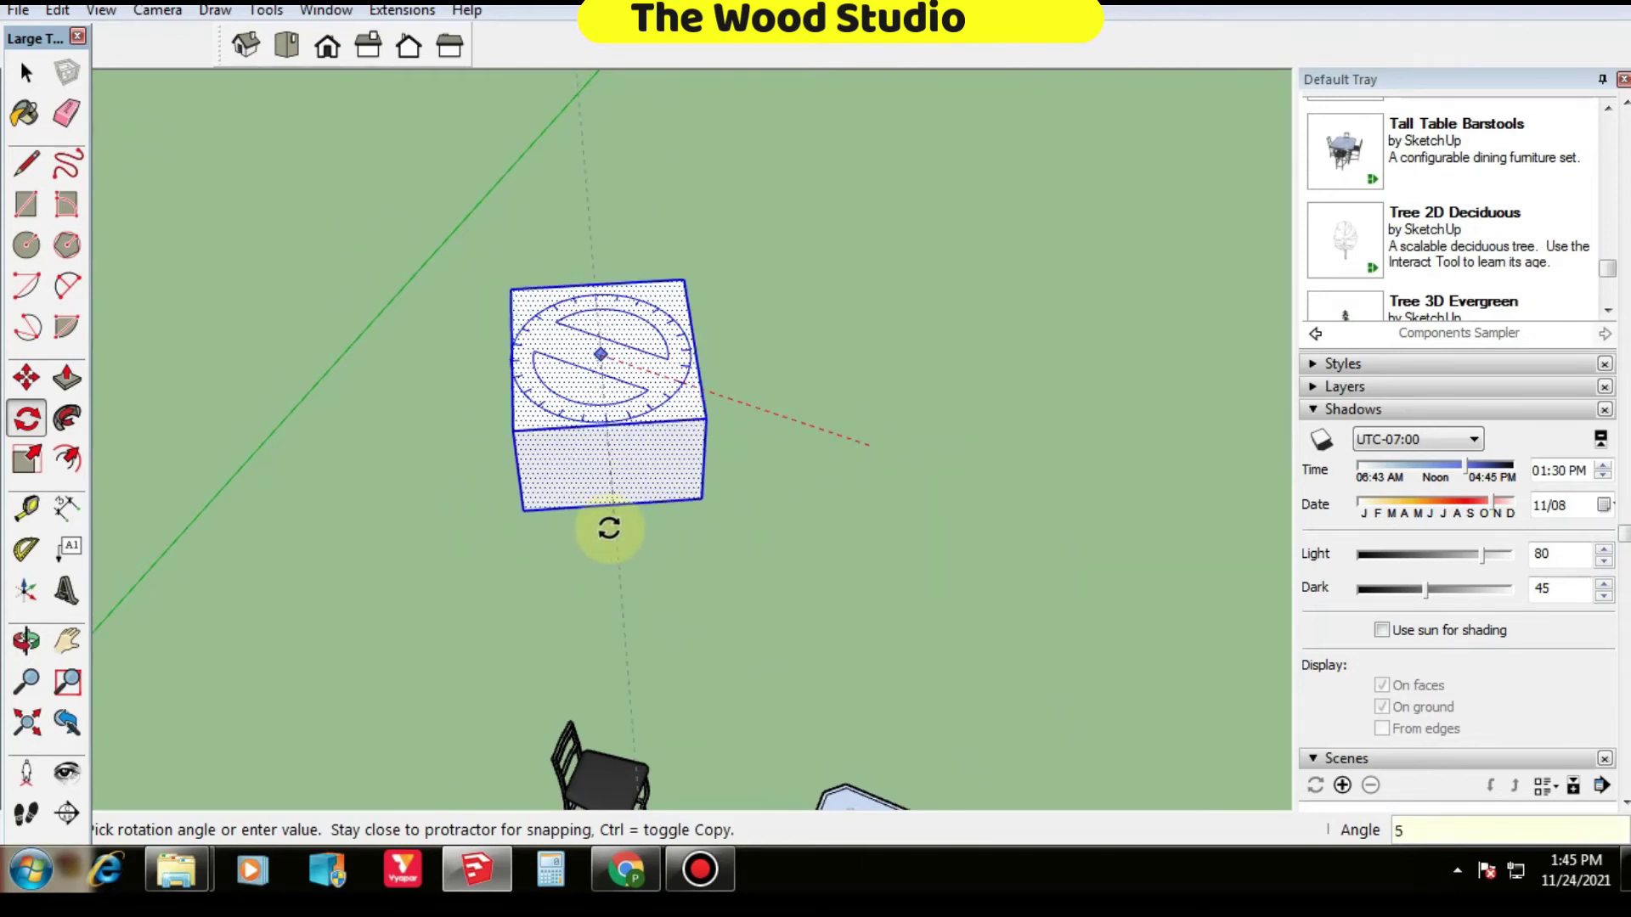
left_click(609, 528)
middle_click_drag(1092, 681, 445, 313)
scroll(437, 310, "down", 3)
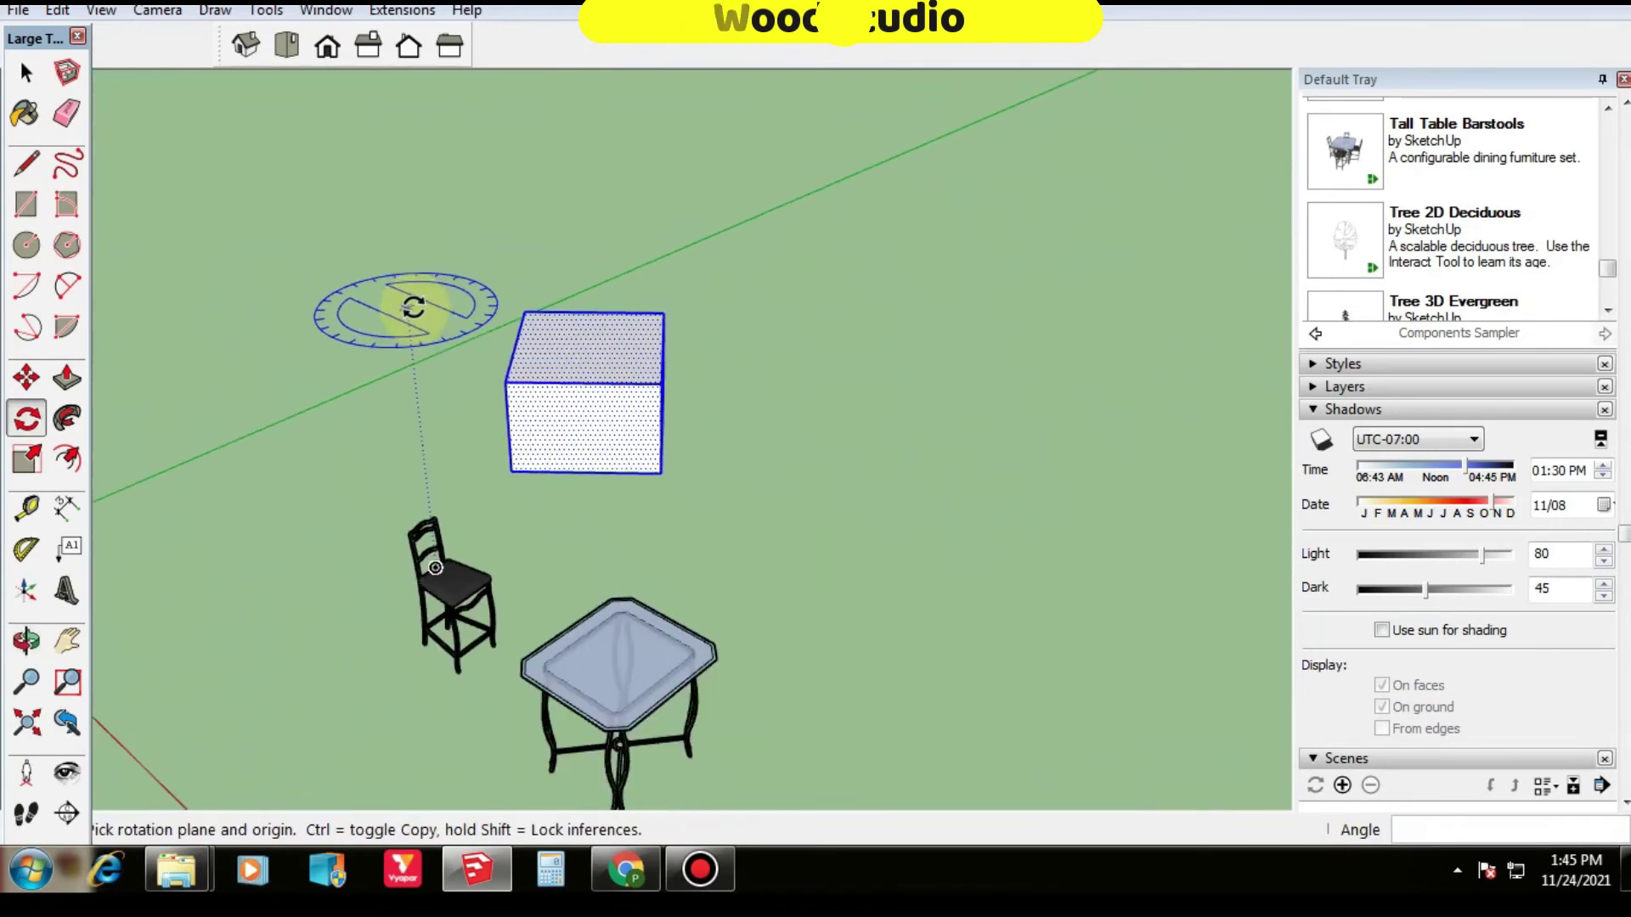
key("space")
Step: Make a rotated copy of the chair about a point on its seat, turned about 73.5 degrees from the original
middle_click_drag(486, 559, 451, 648)
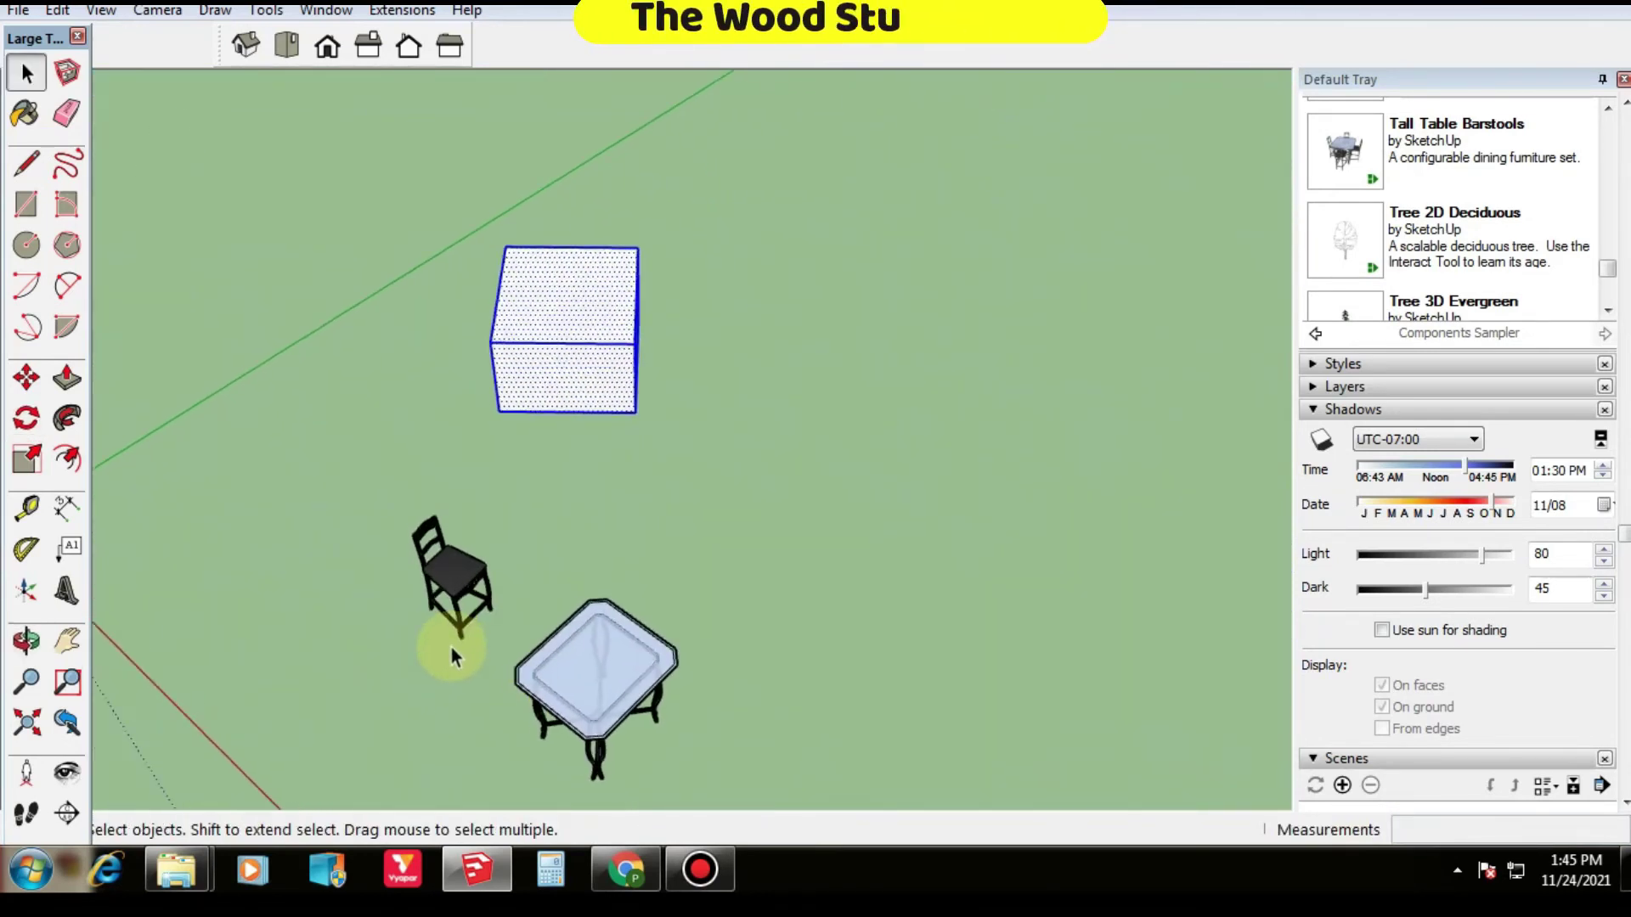
scroll(451, 648, "up", 2)
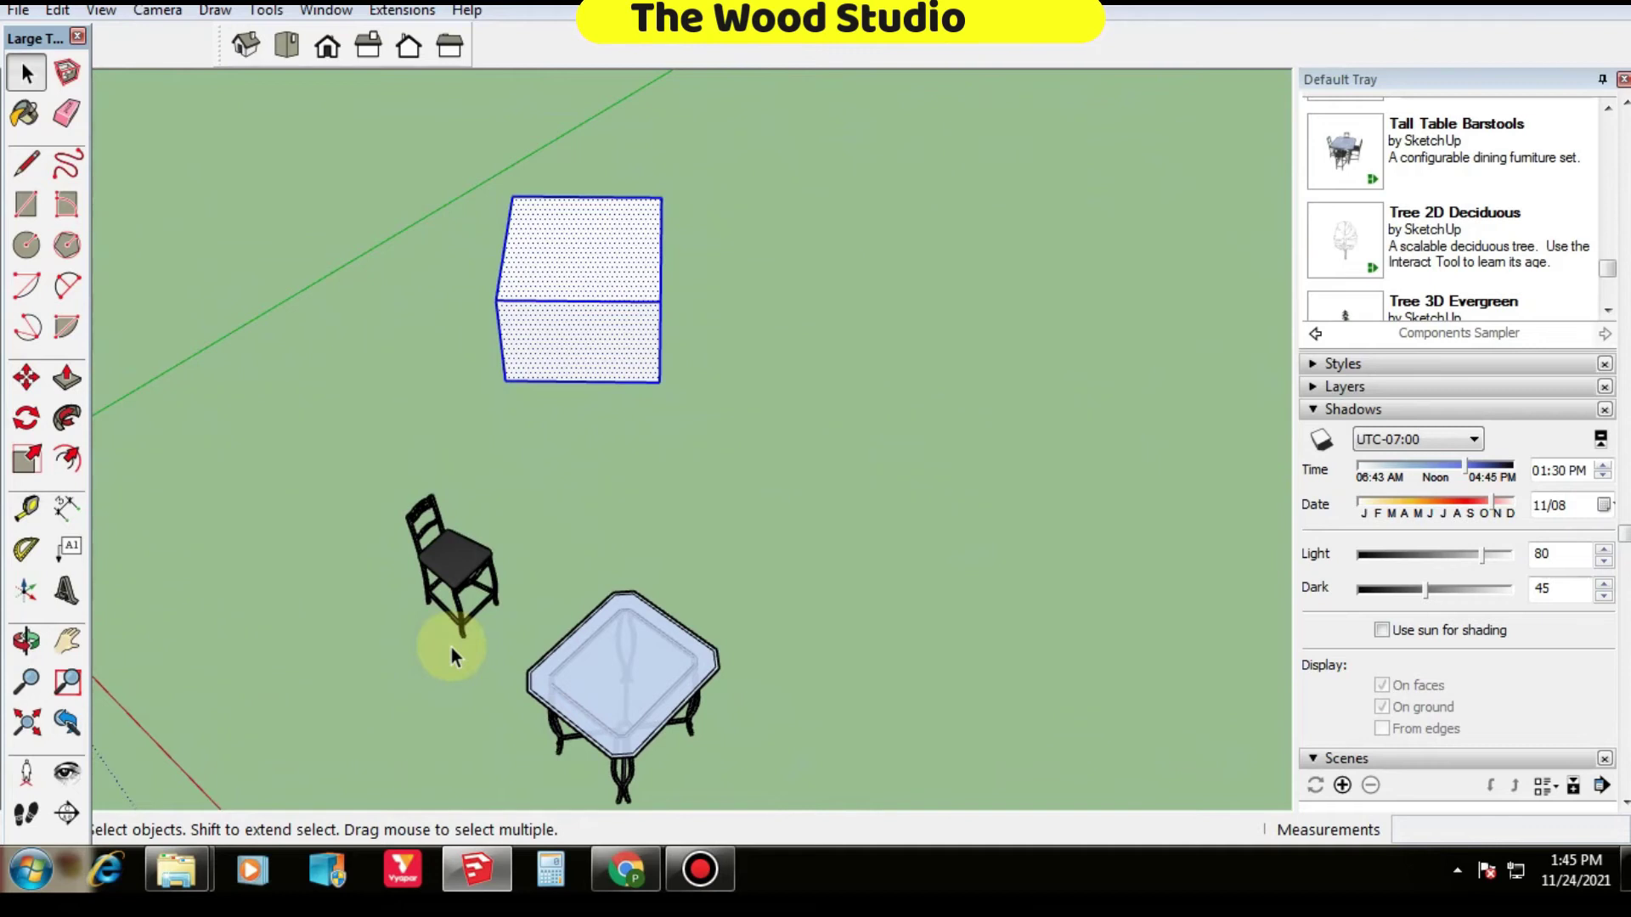
mouse_move(451, 647)
middle_mouse_down()
mouse_move(445, 489)
mouse_move(444, 600)
mouse_move(464, 626)
mouse_move(465, 579)
middle_mouse_up()
left_click(465, 584)
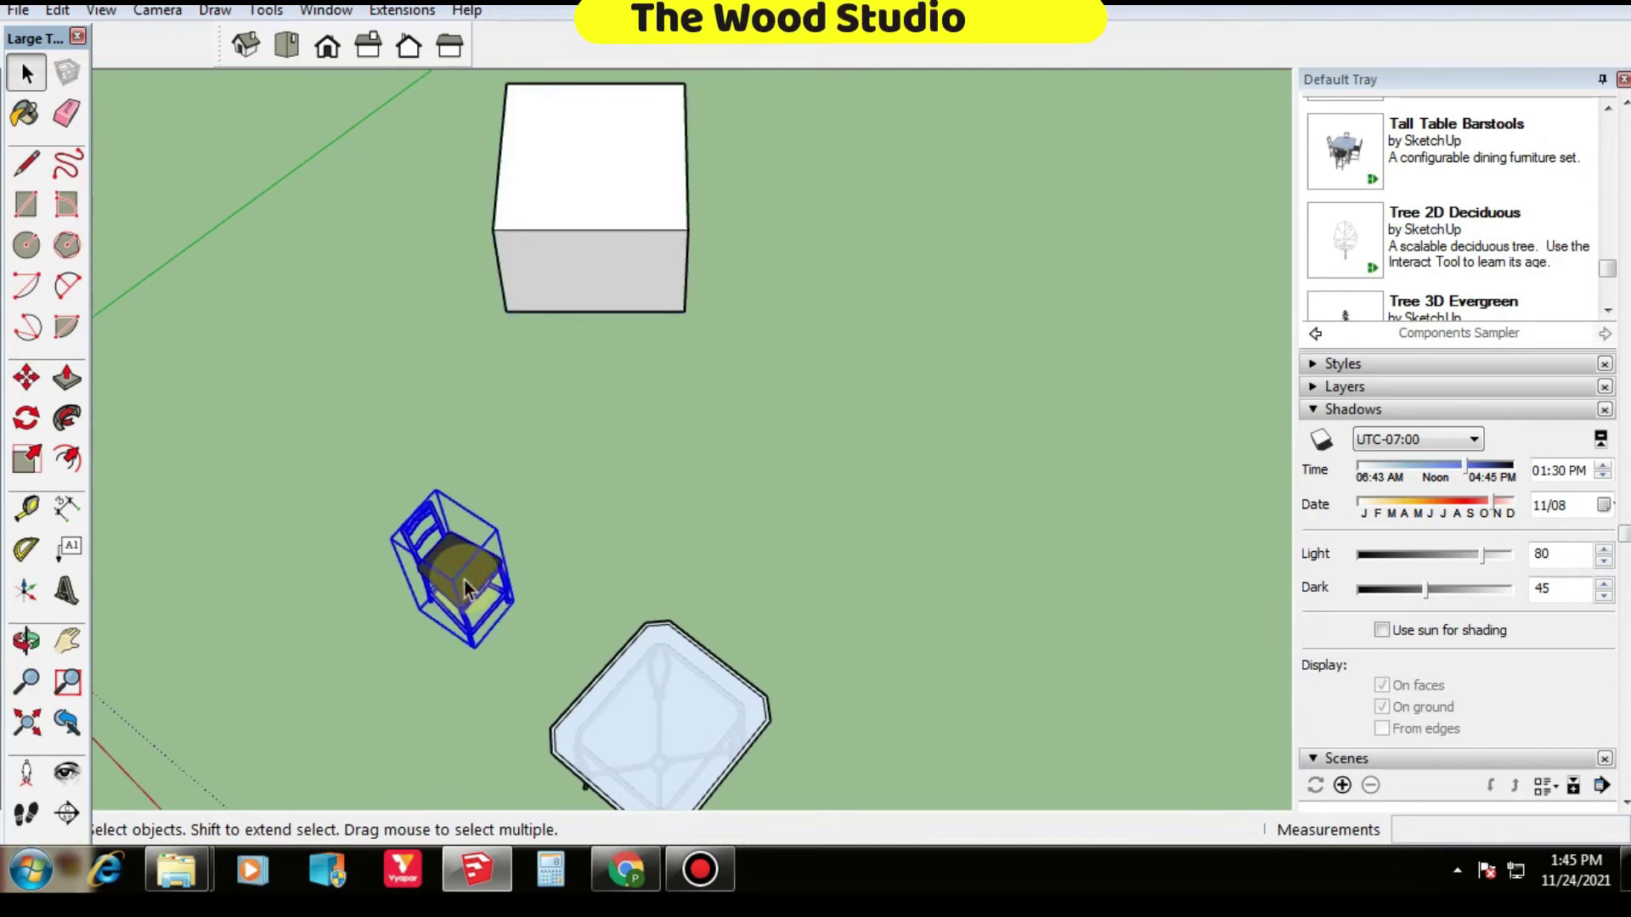
key("q")
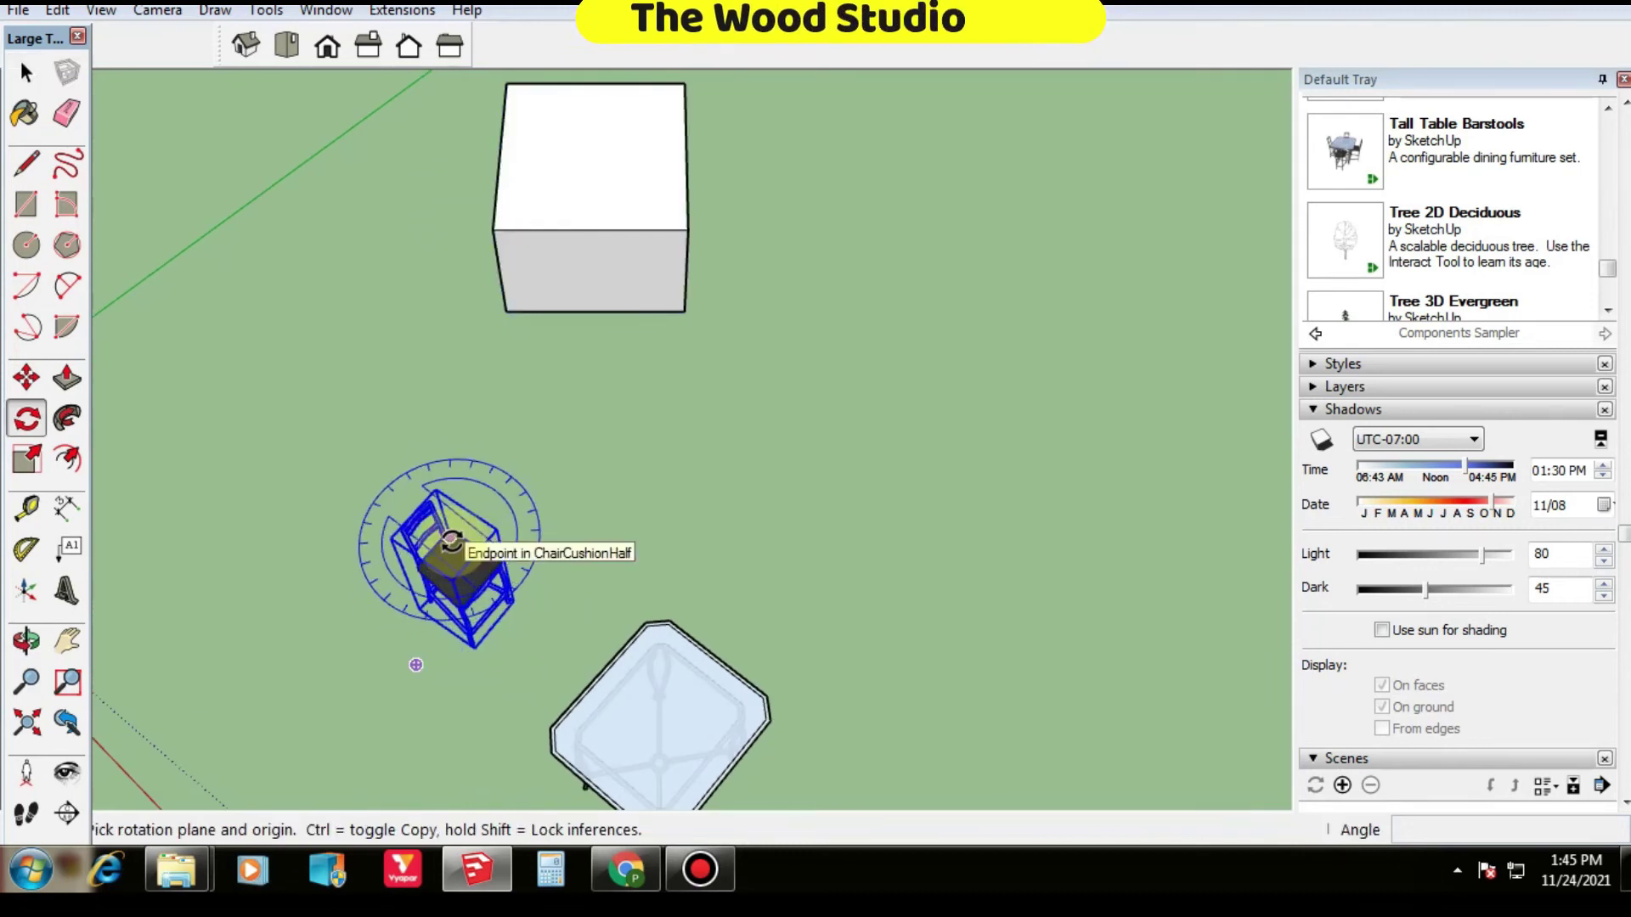
left_click_drag(450, 537, 519, 592)
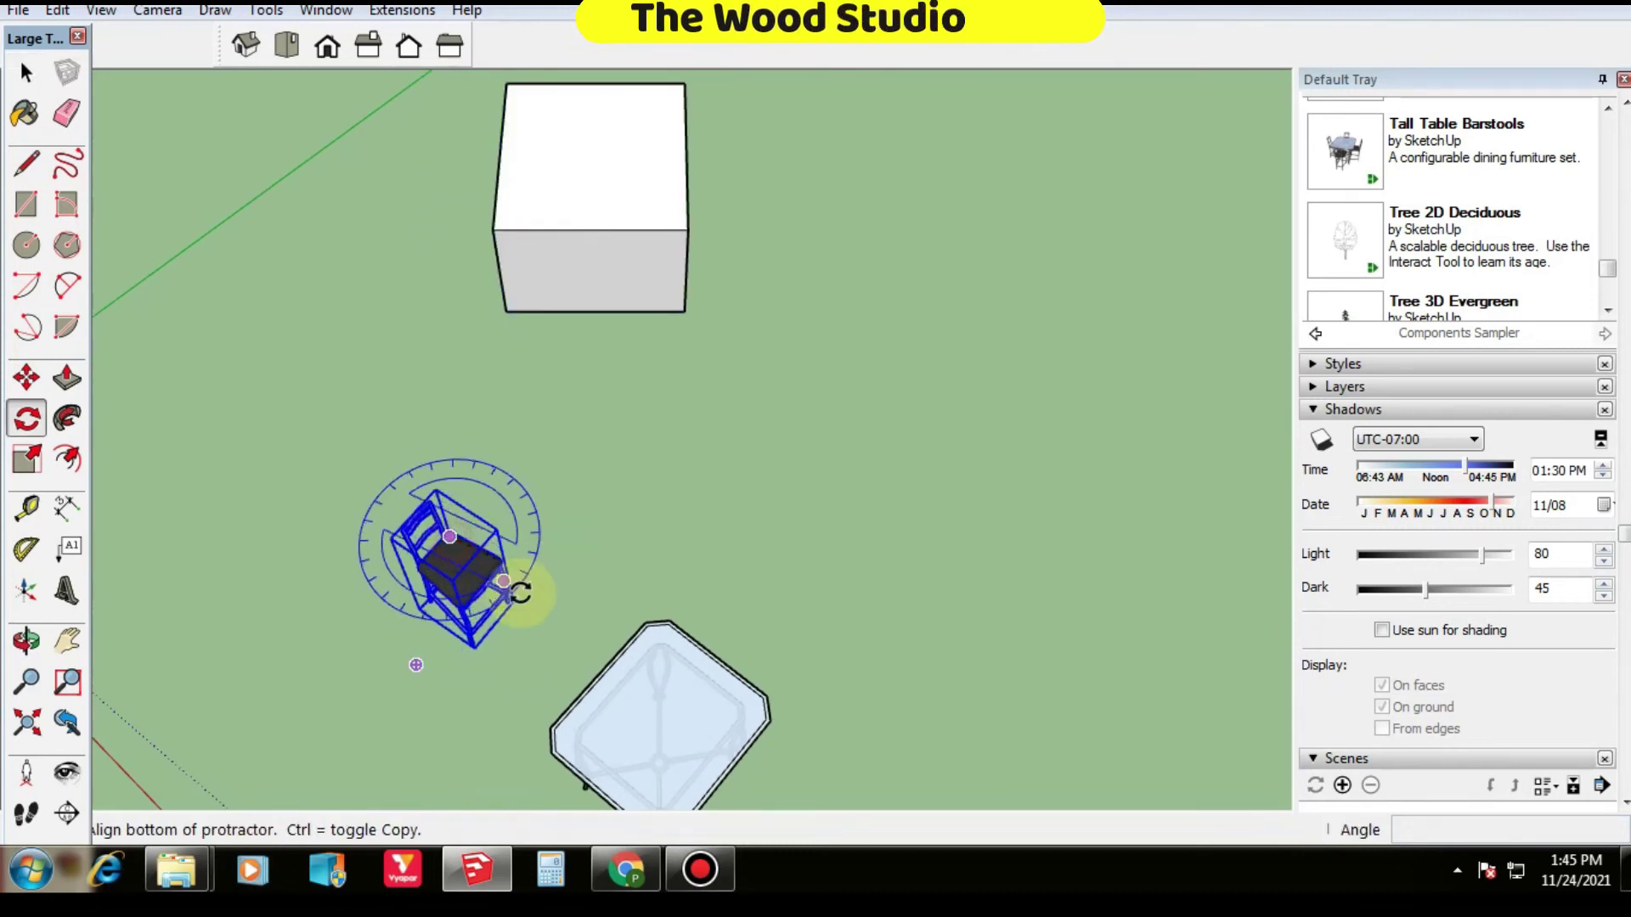
left_click(570, 622)
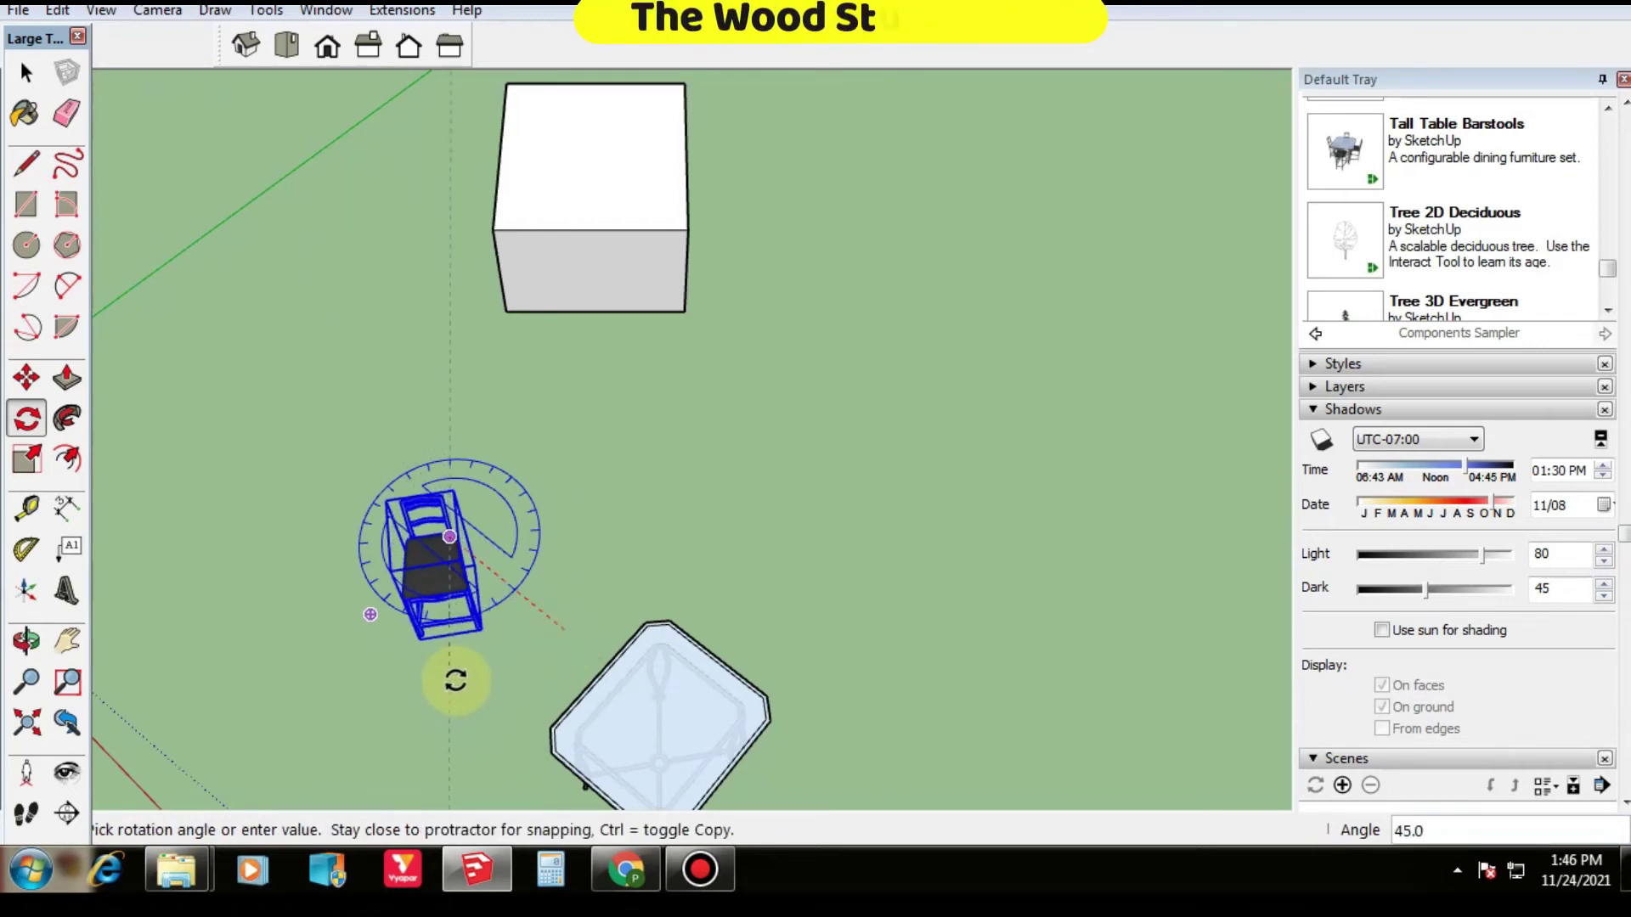
key("ctrl")
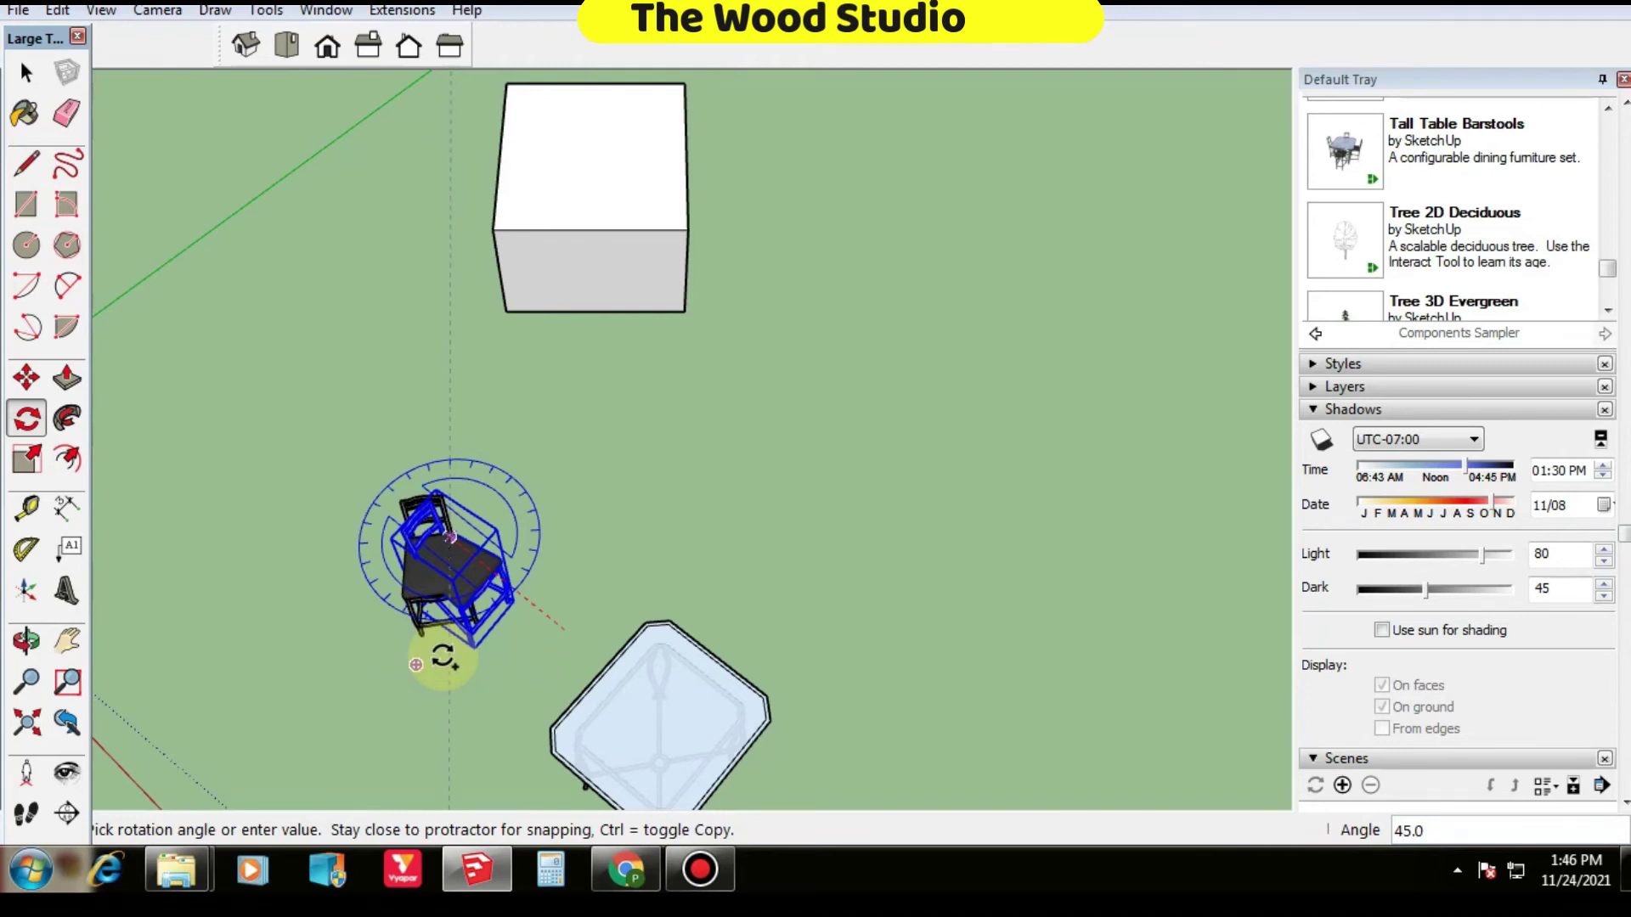
left_click(413, 661)
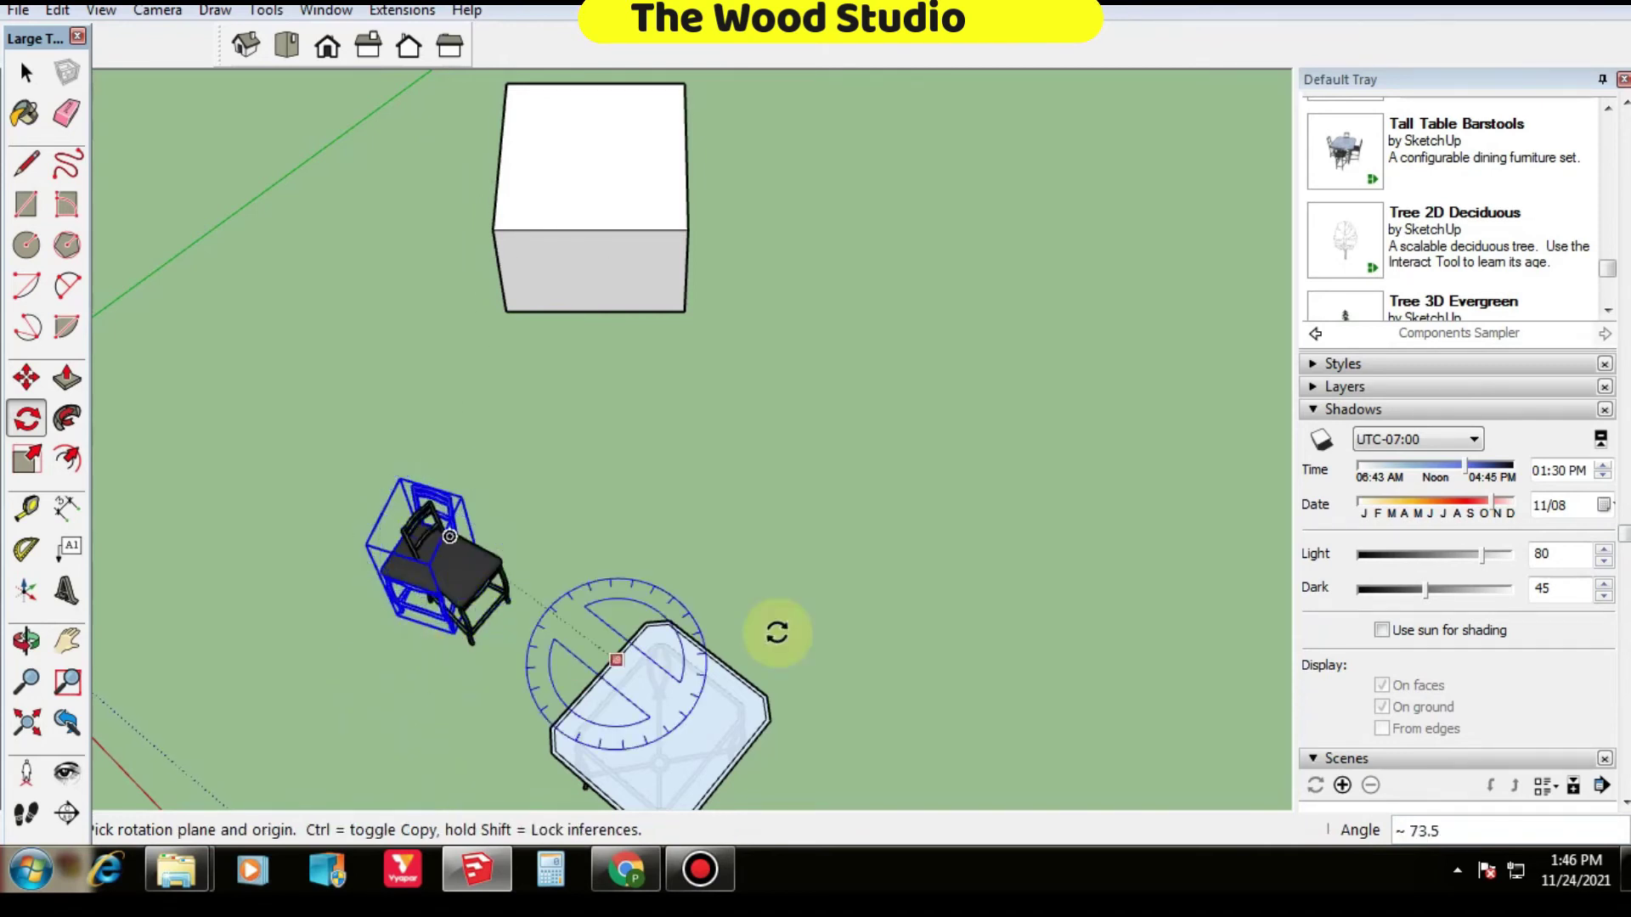
Step: Delete the rotated chair copy that overlaps the original
scroll(448, 379, "down", 2)
scroll(480, 574, "up", 4)
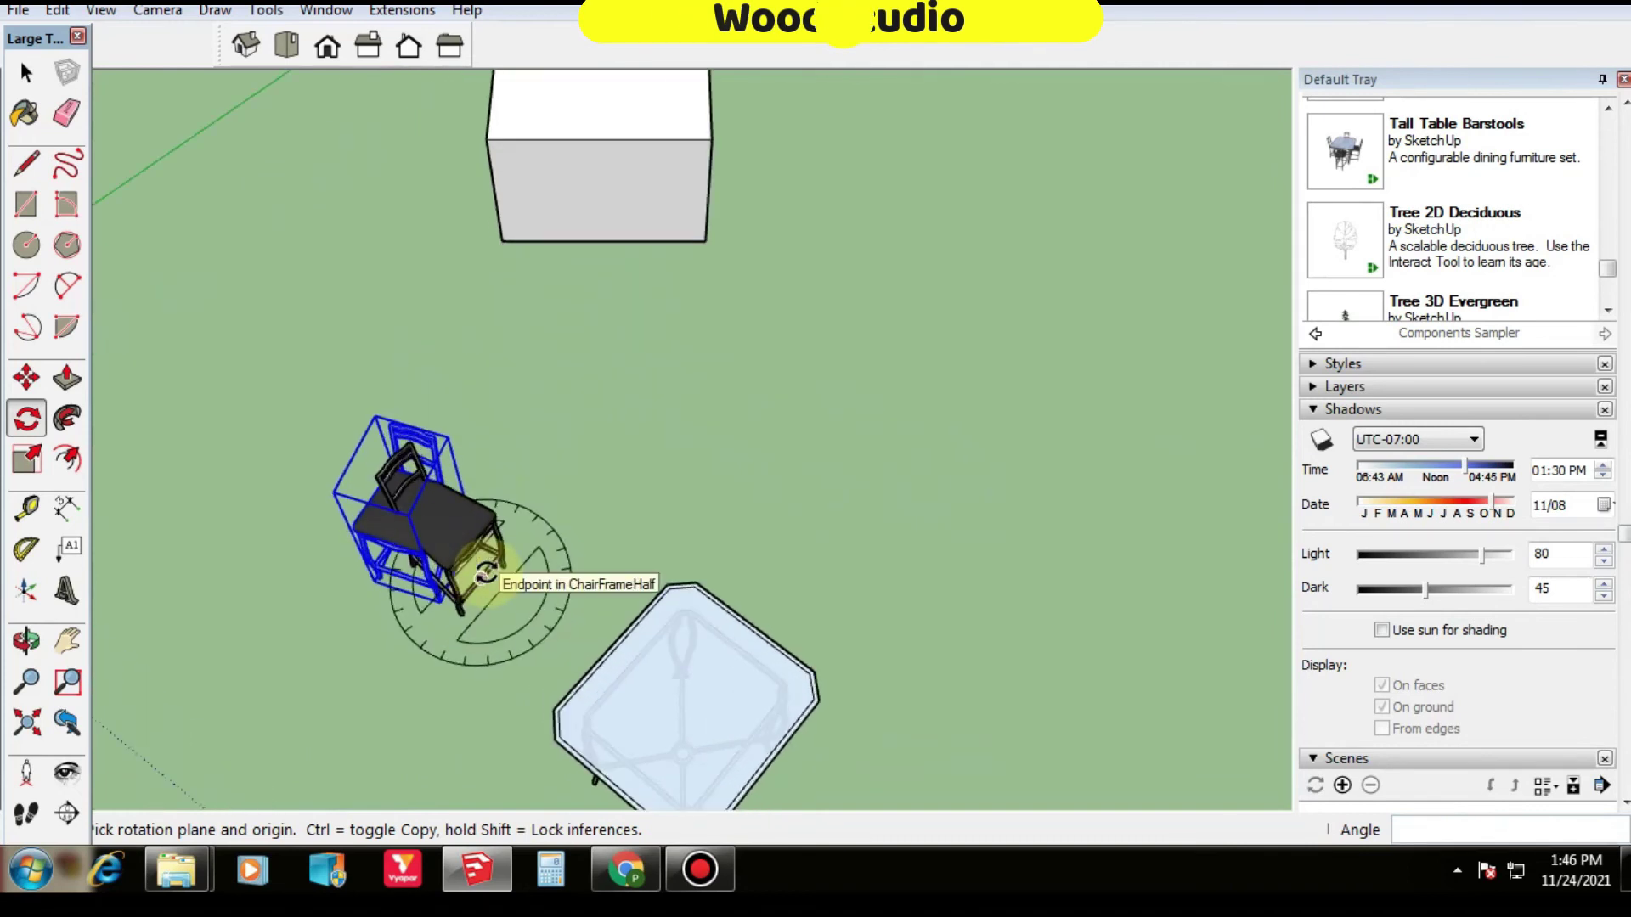
key("space")
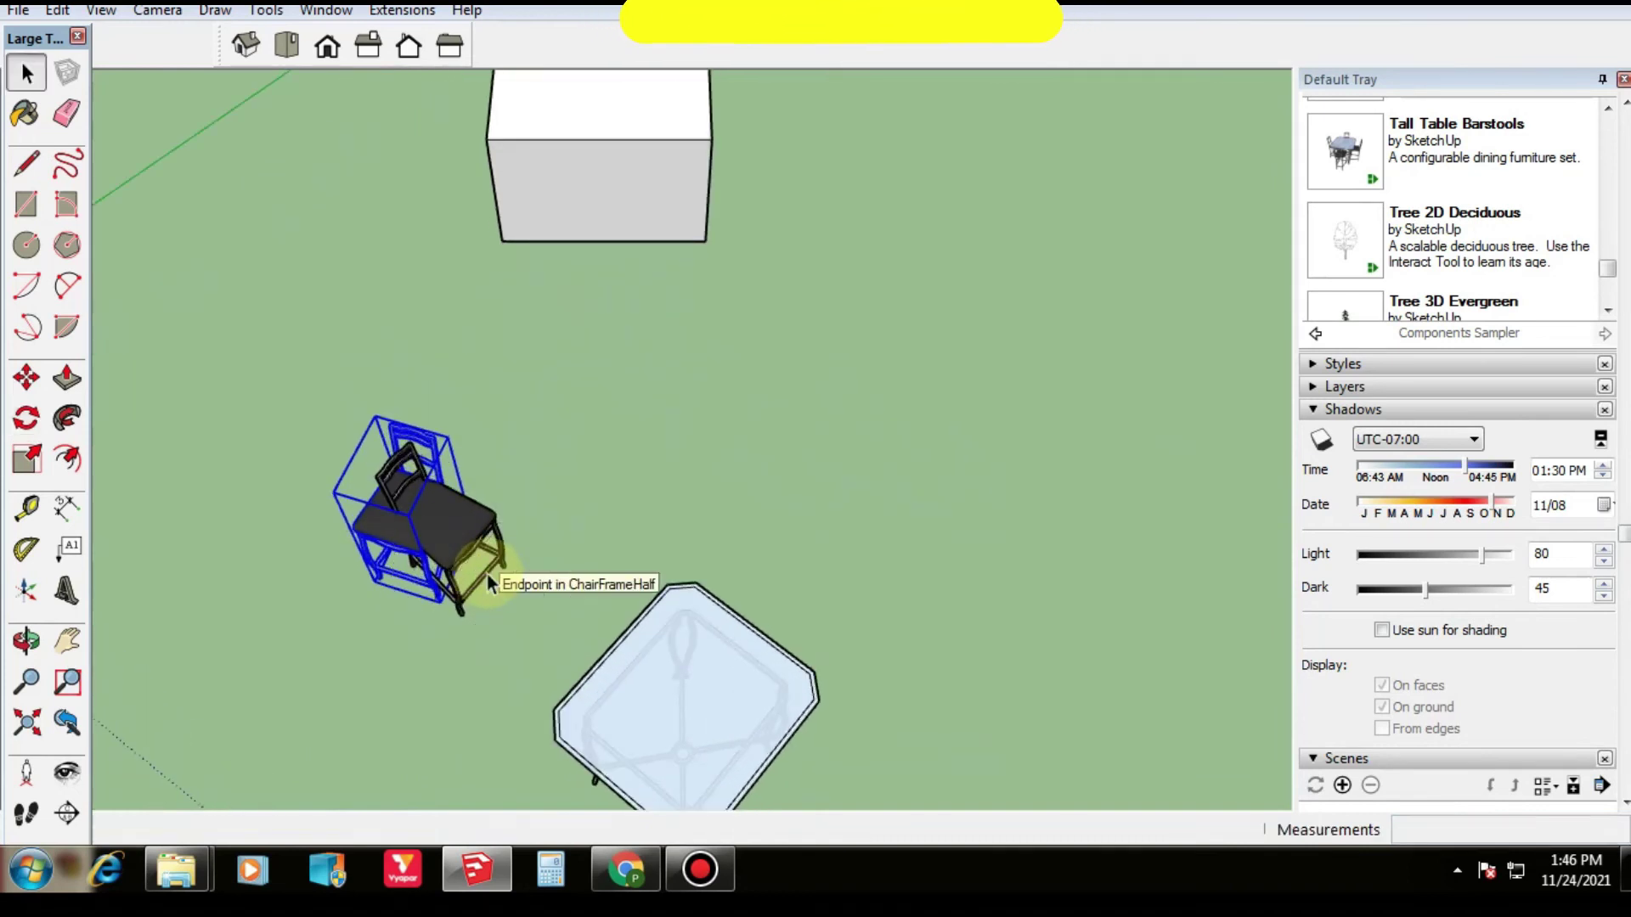
key("Delete")
Step: Select the remaining chair and move it about 1' 10 5/8" towards the nearest side of the table
left_click(428, 522)
scroll(321, 334, "down", 1)
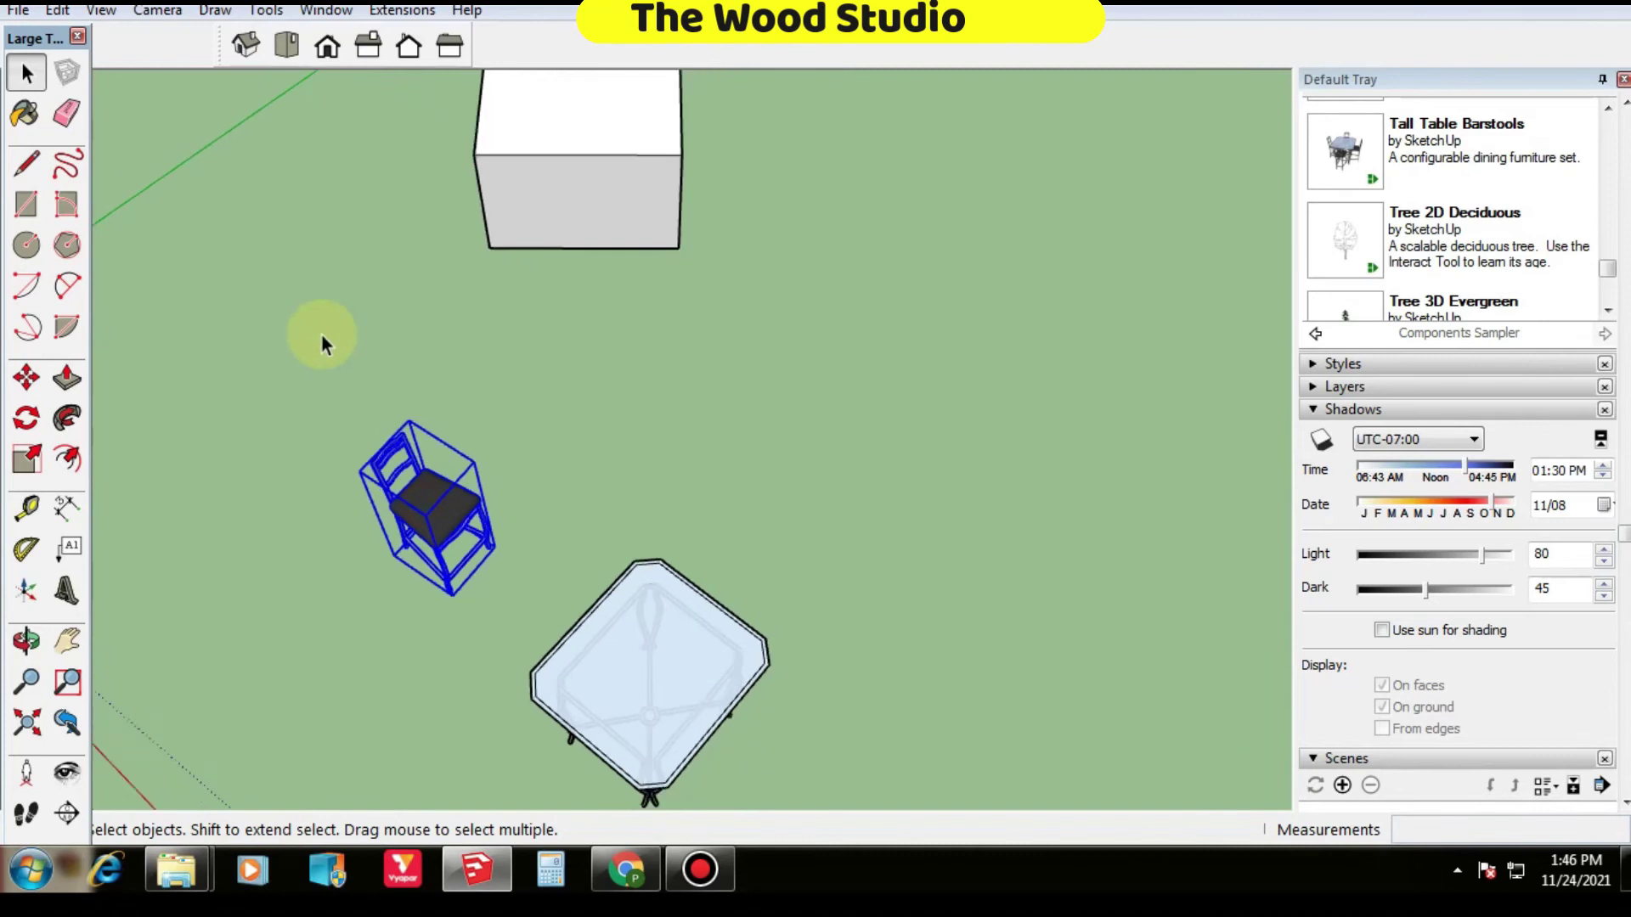
scroll(399, 399, "down", 1)
middle_click_drag(488, 475, 442, 400)
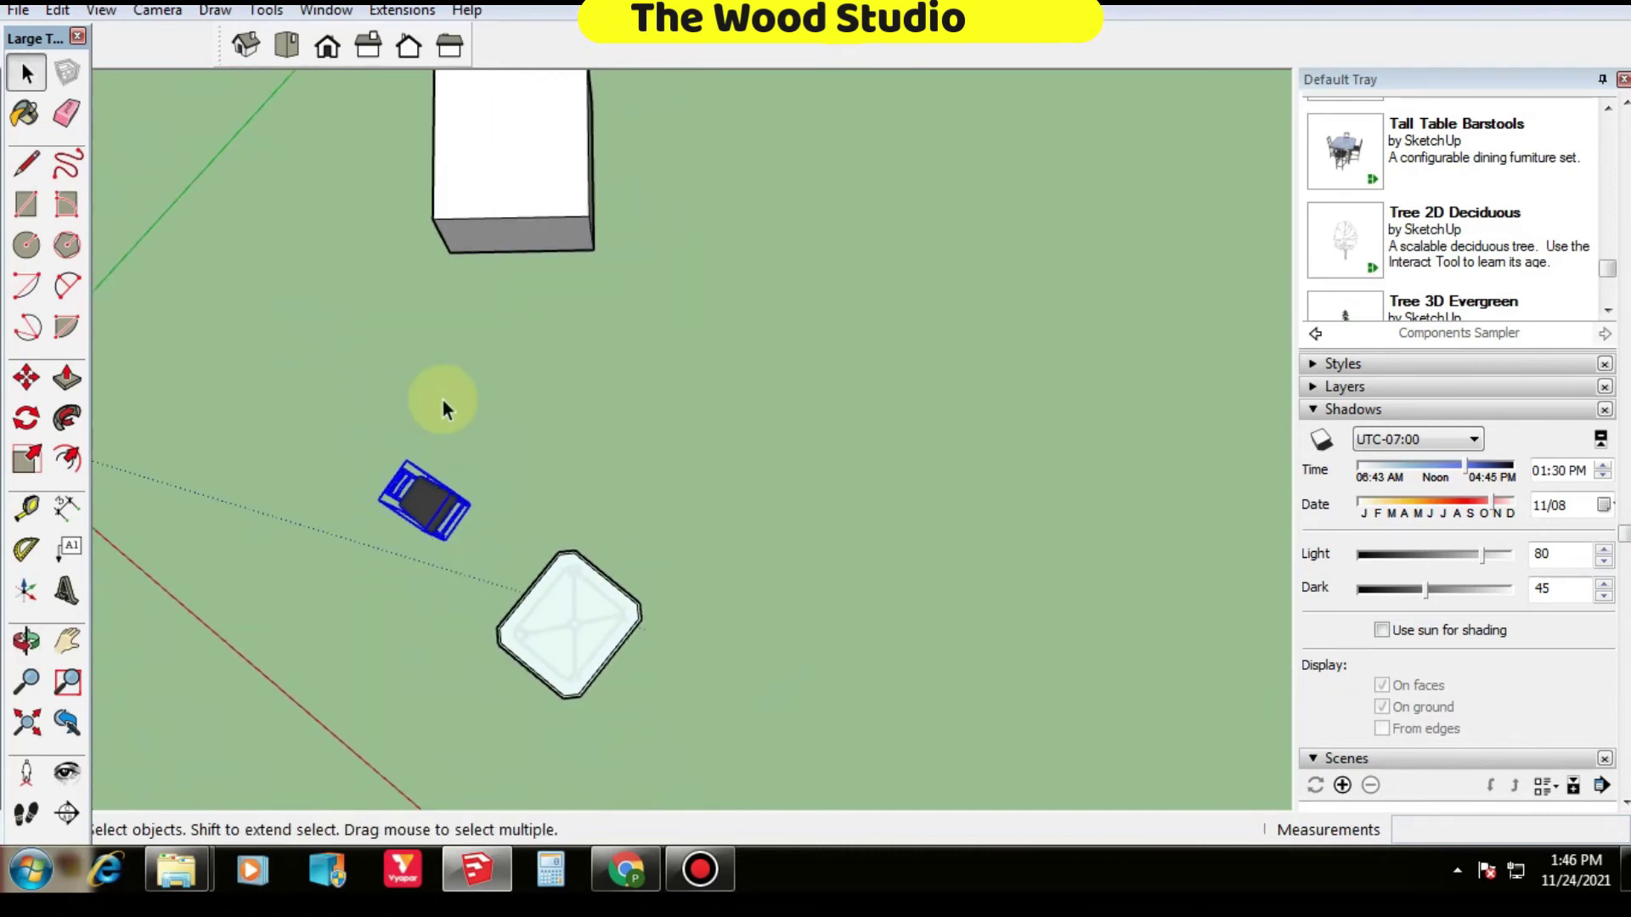
middle_click_drag(465, 544, 517, 472)
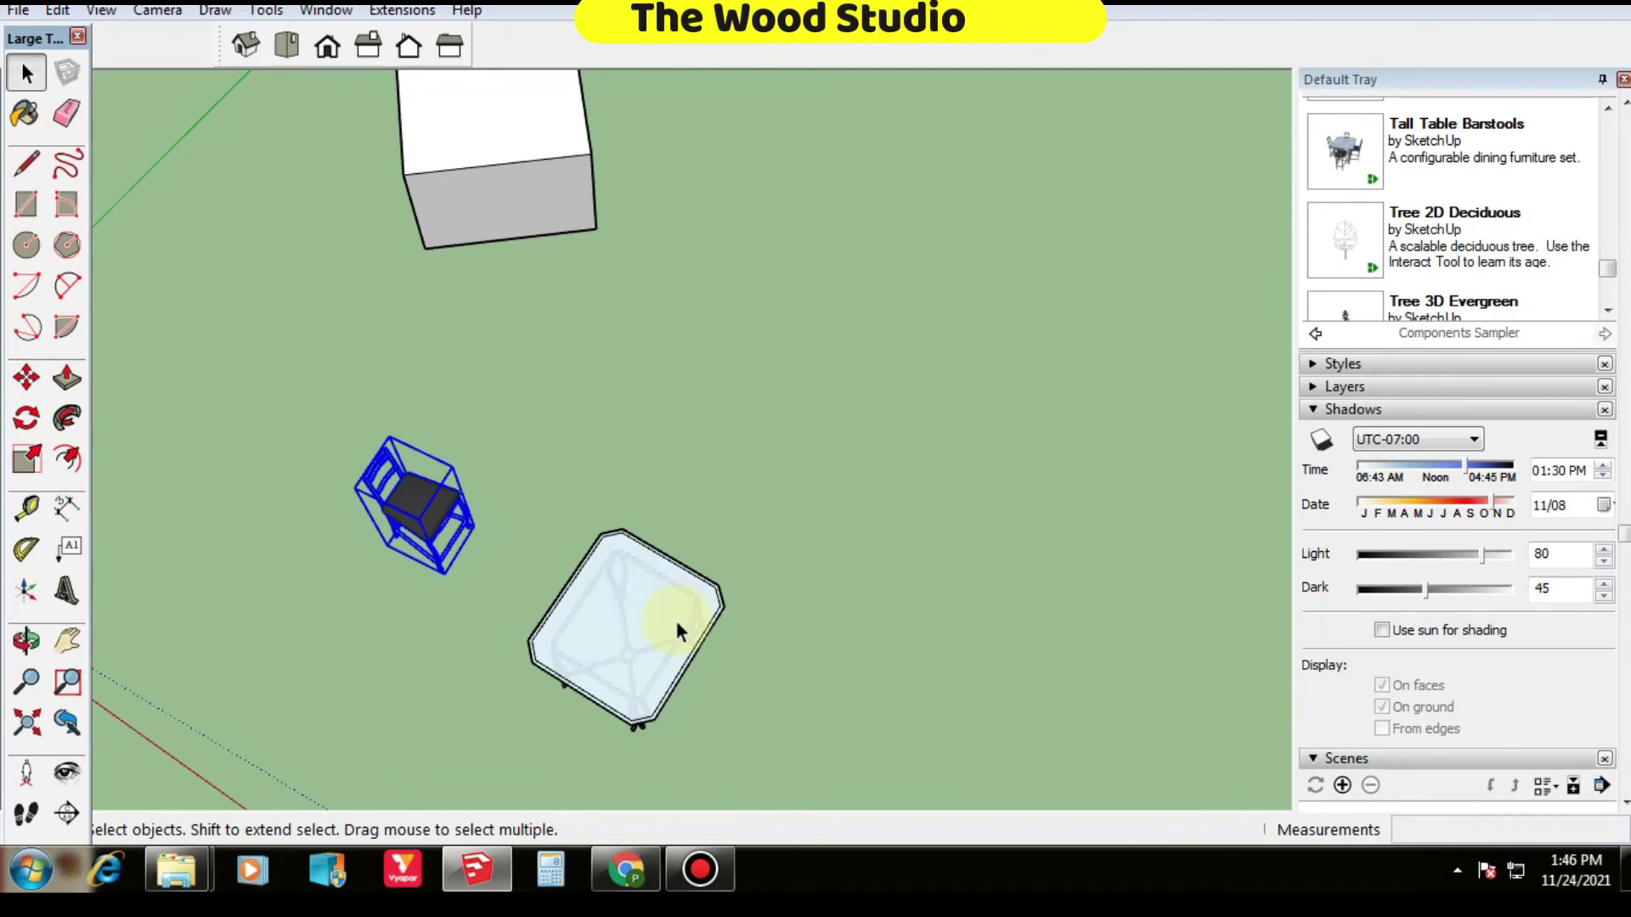
key("m")
left_click(480, 567)
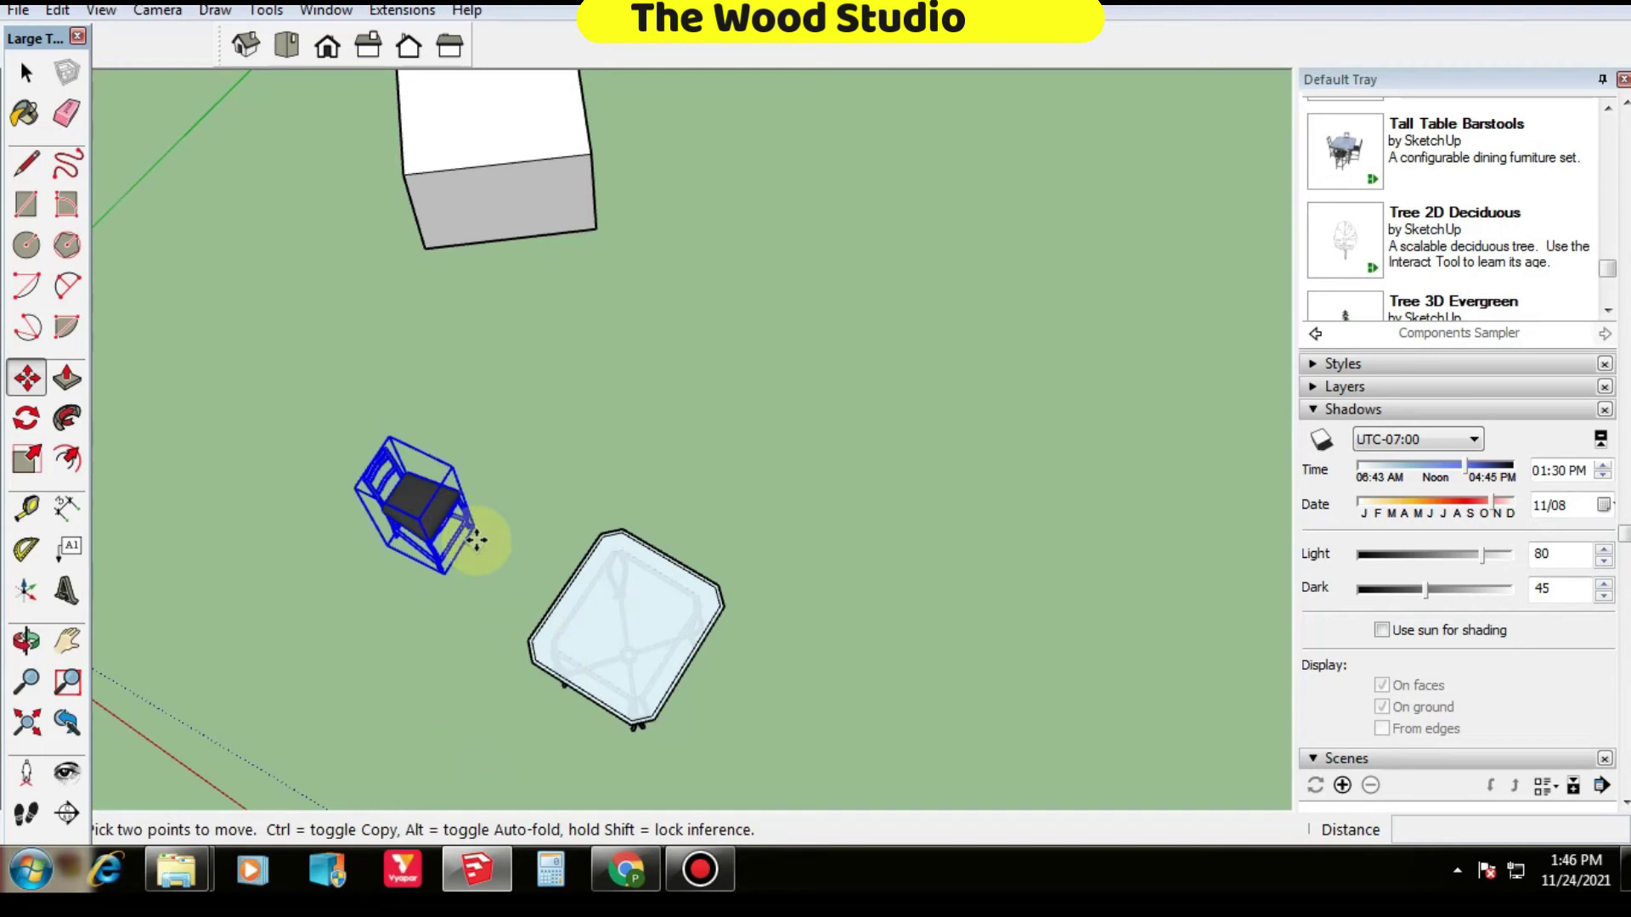
left_click(535, 576)
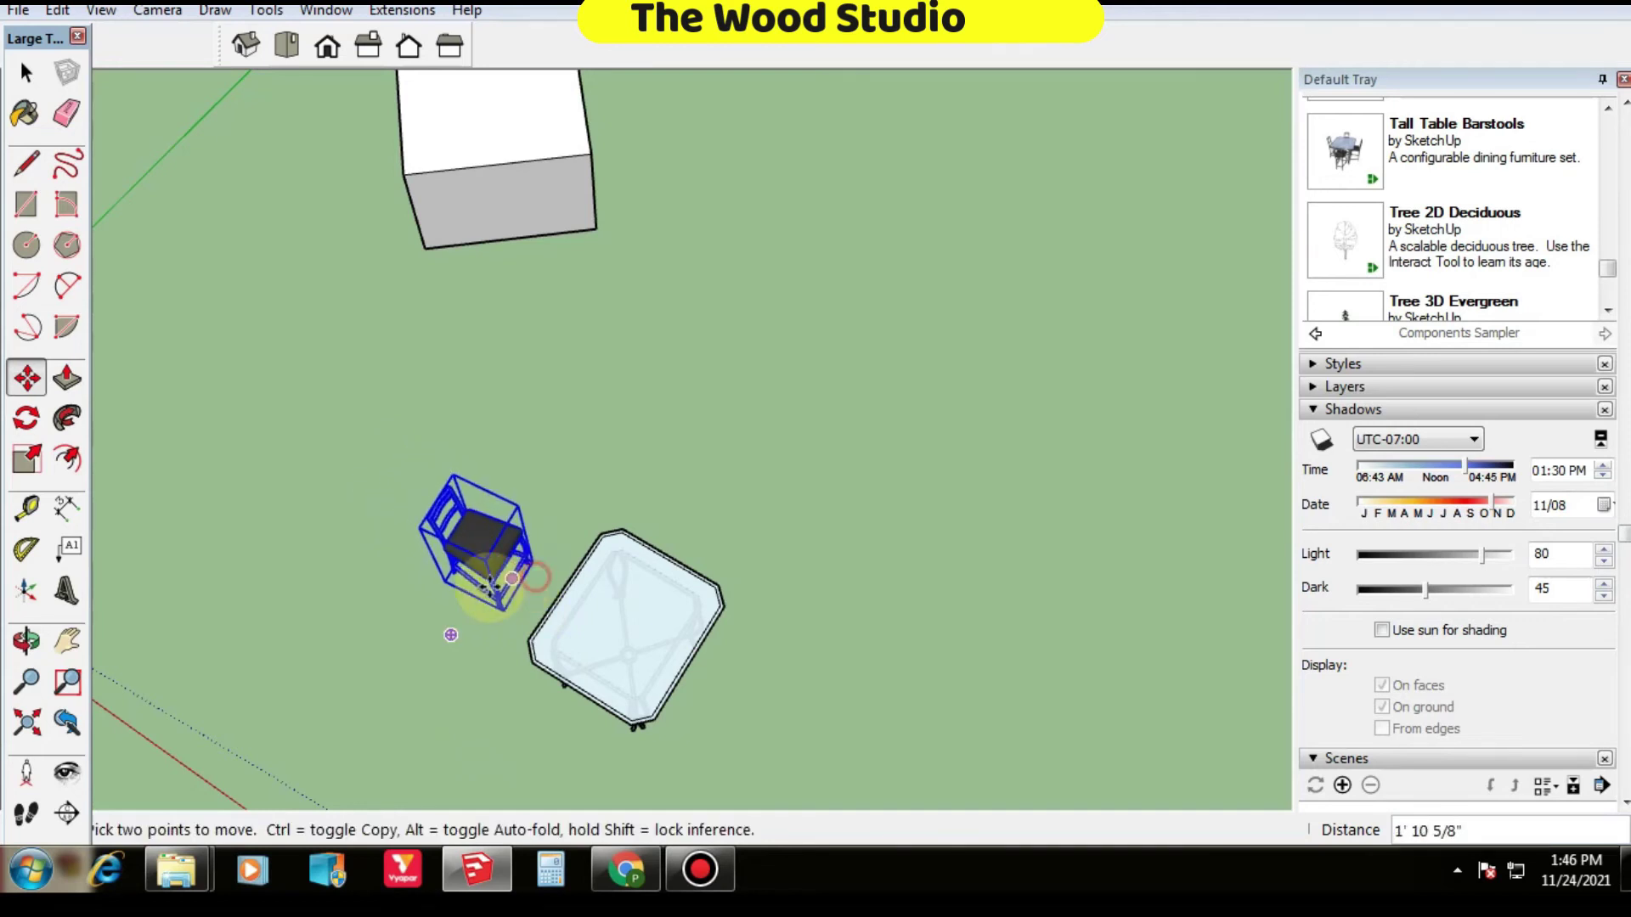
Step: Nudge the chair about 7 3/4" more to line it up with the side of the table
left_click(411, 576)
left_click(427, 591)
left_click(429, 595)
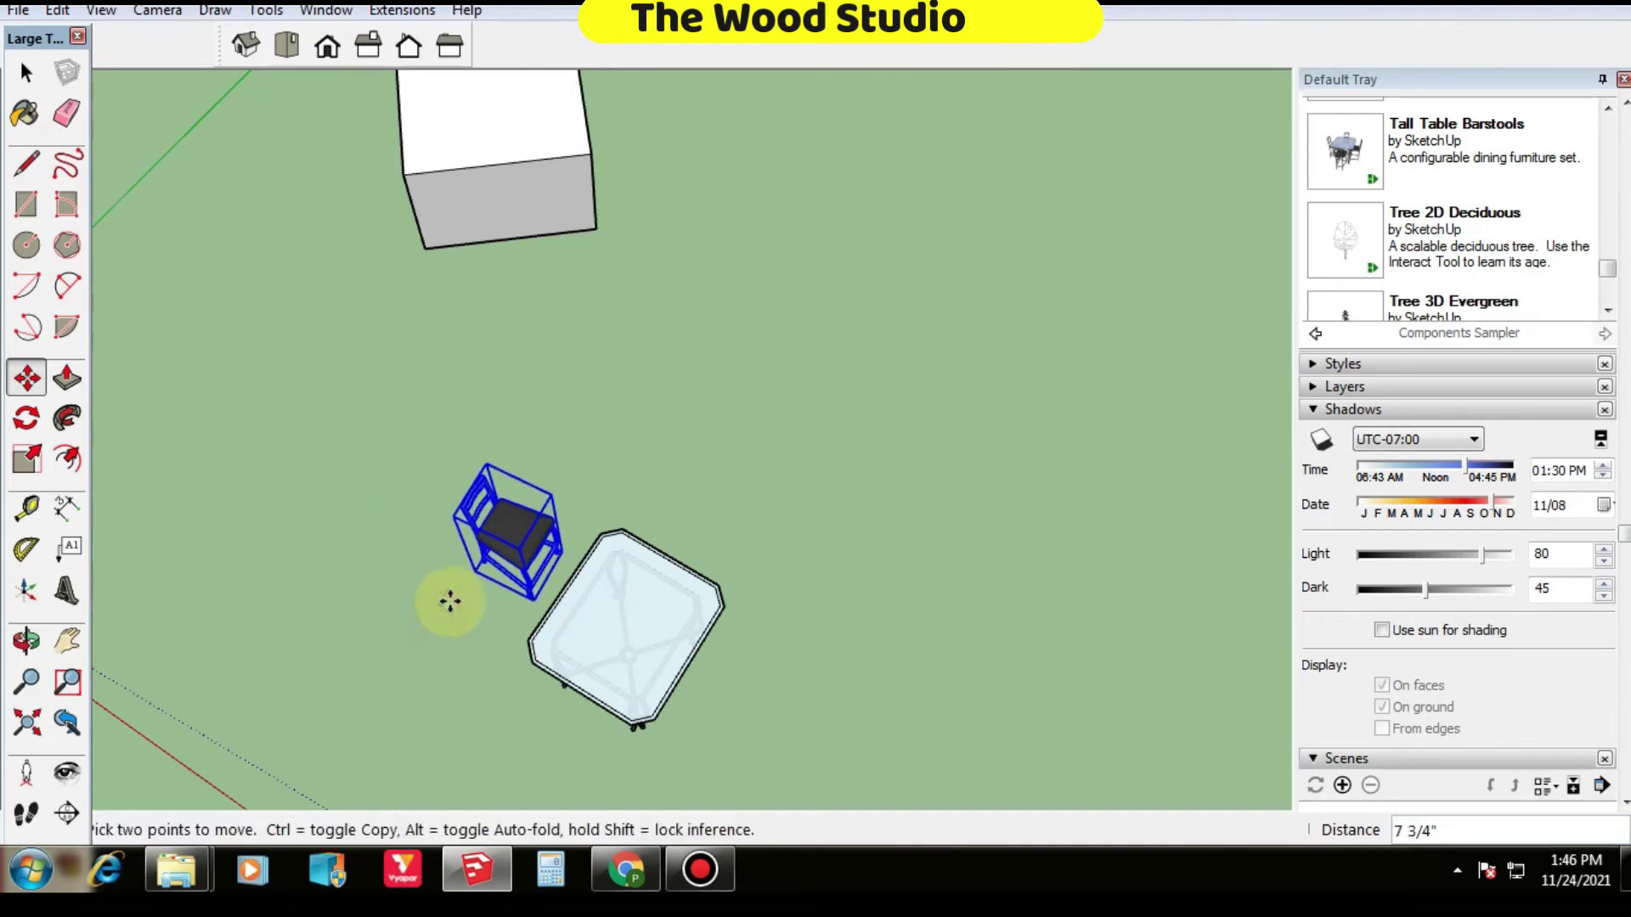
left_click(446, 607)
middle_click_drag(502, 451, 521, 406)
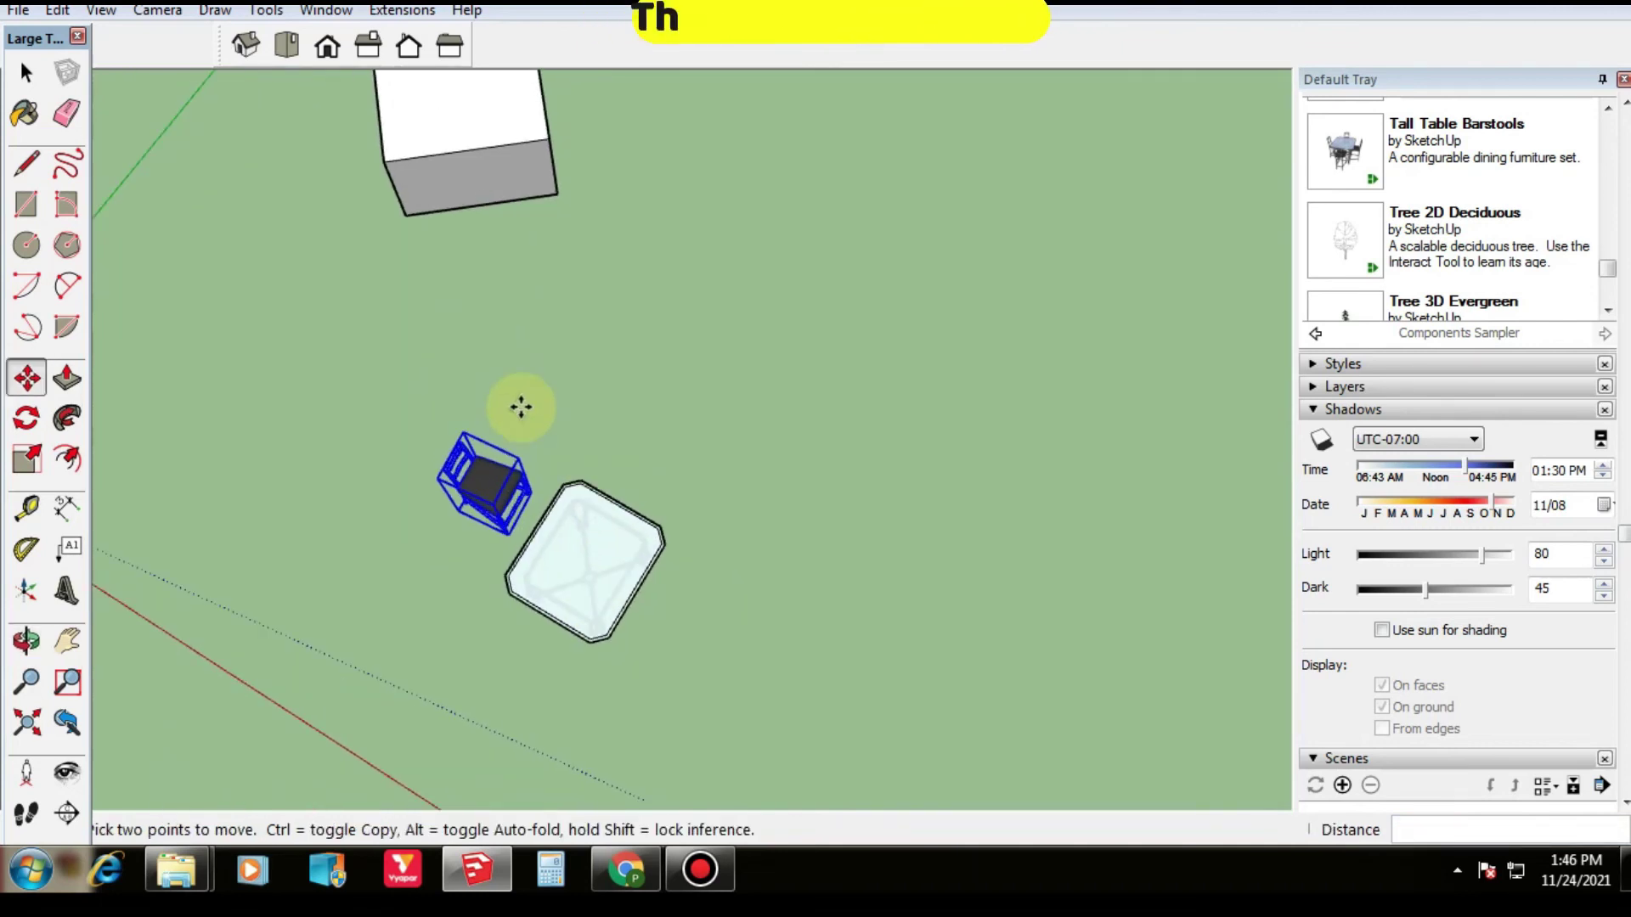
key("space")
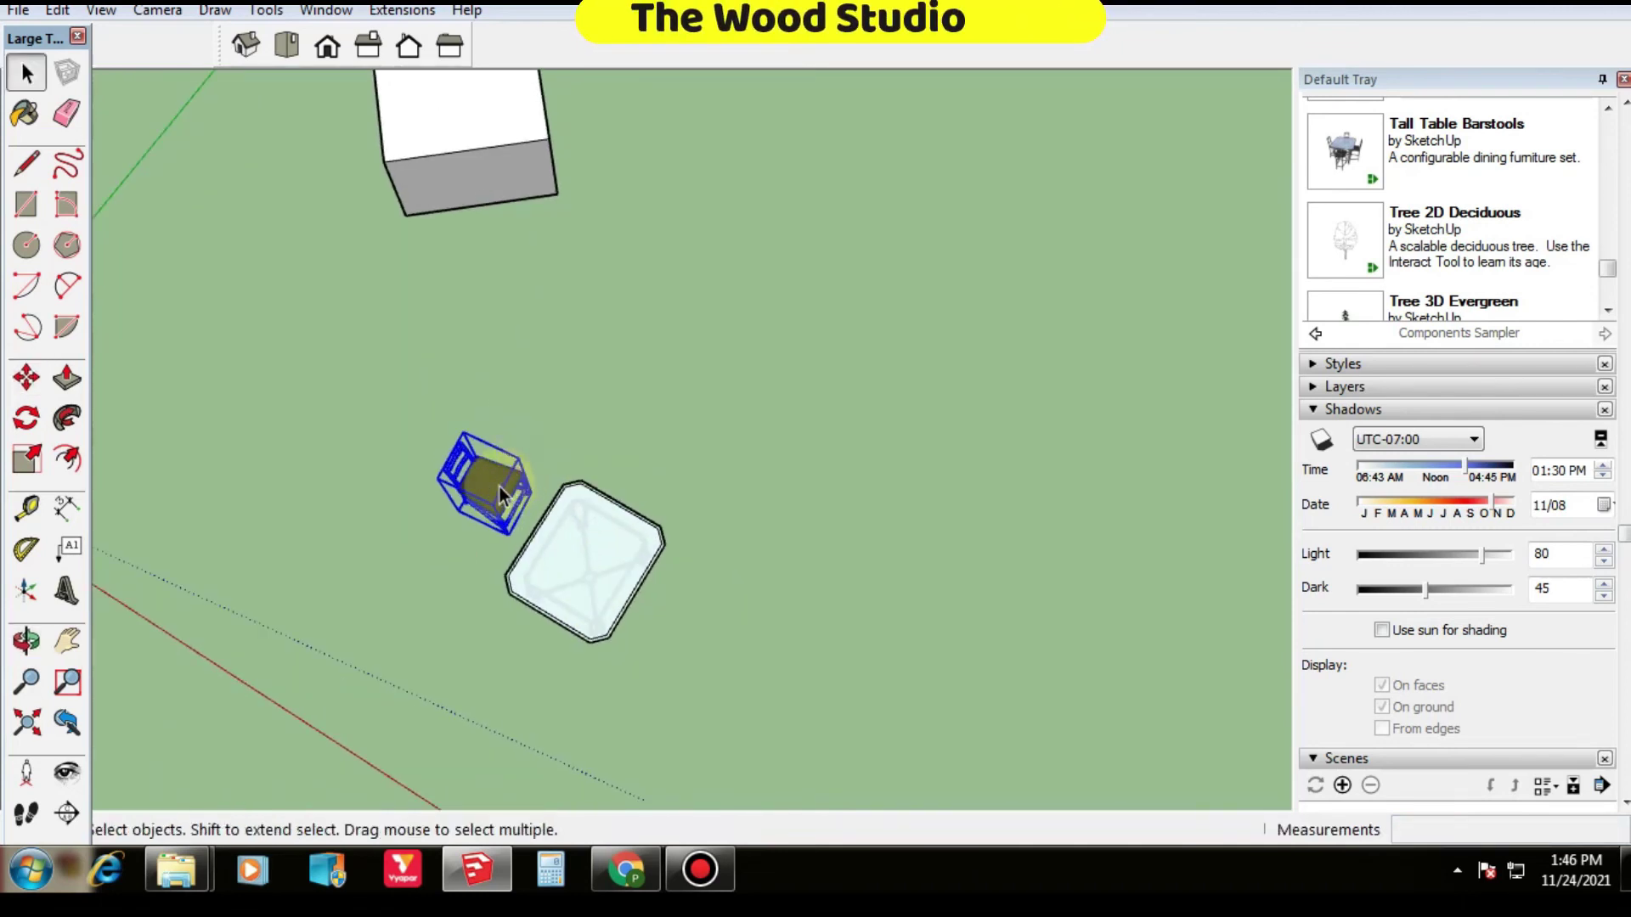
Step: Make a copy of the chair rotated 90 degrees about the centre of the table top
key("q")
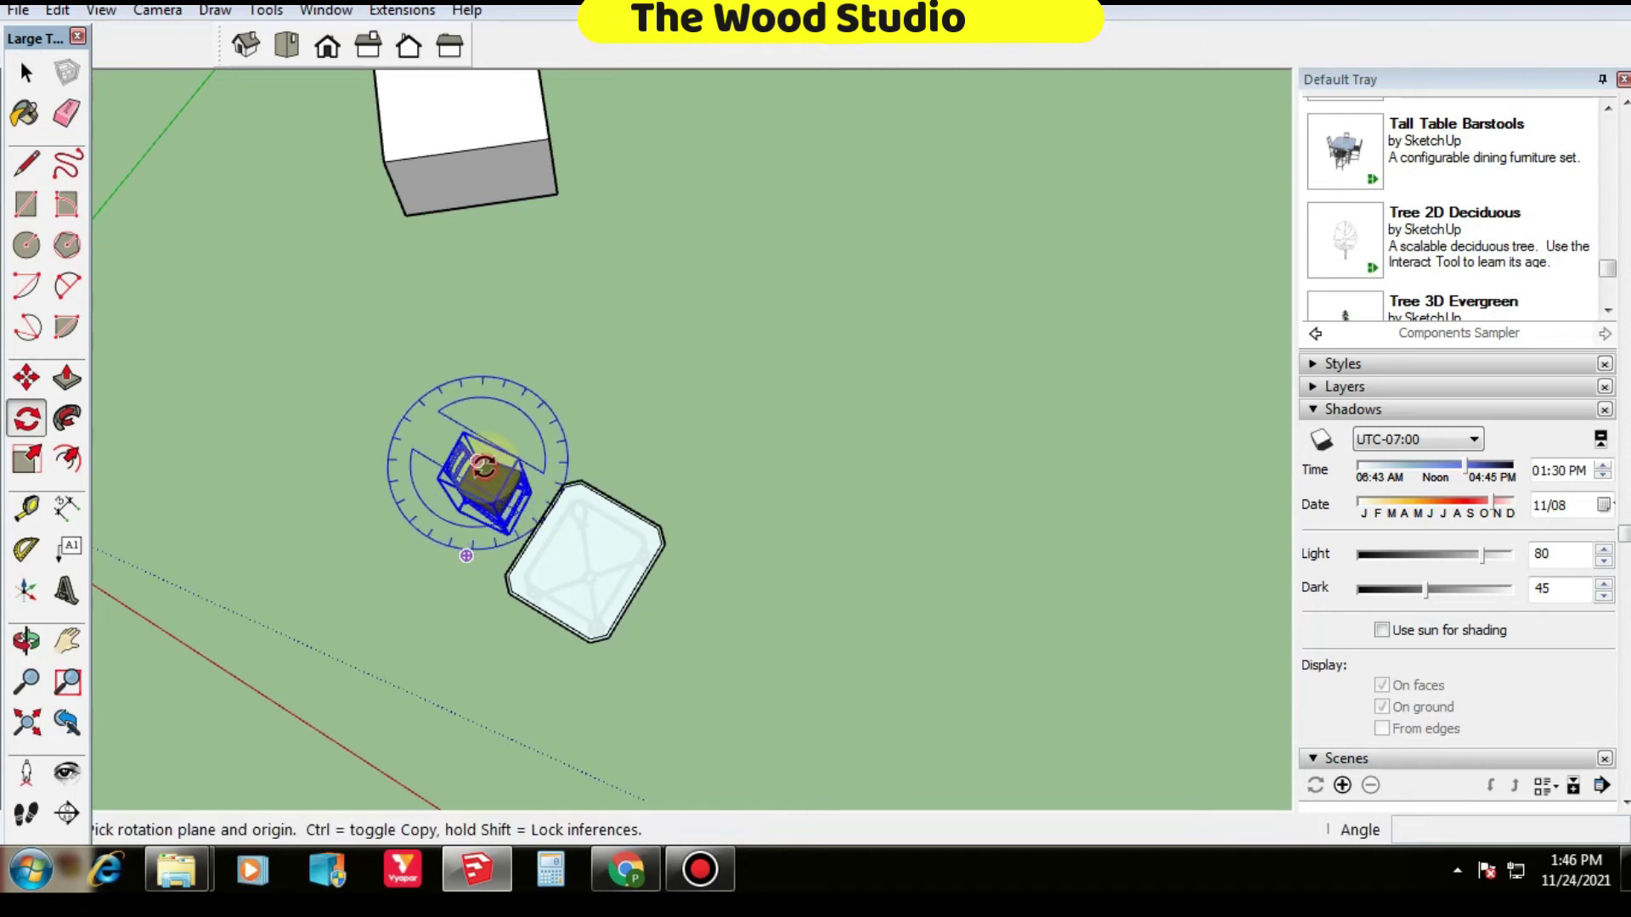
left_click(582, 553)
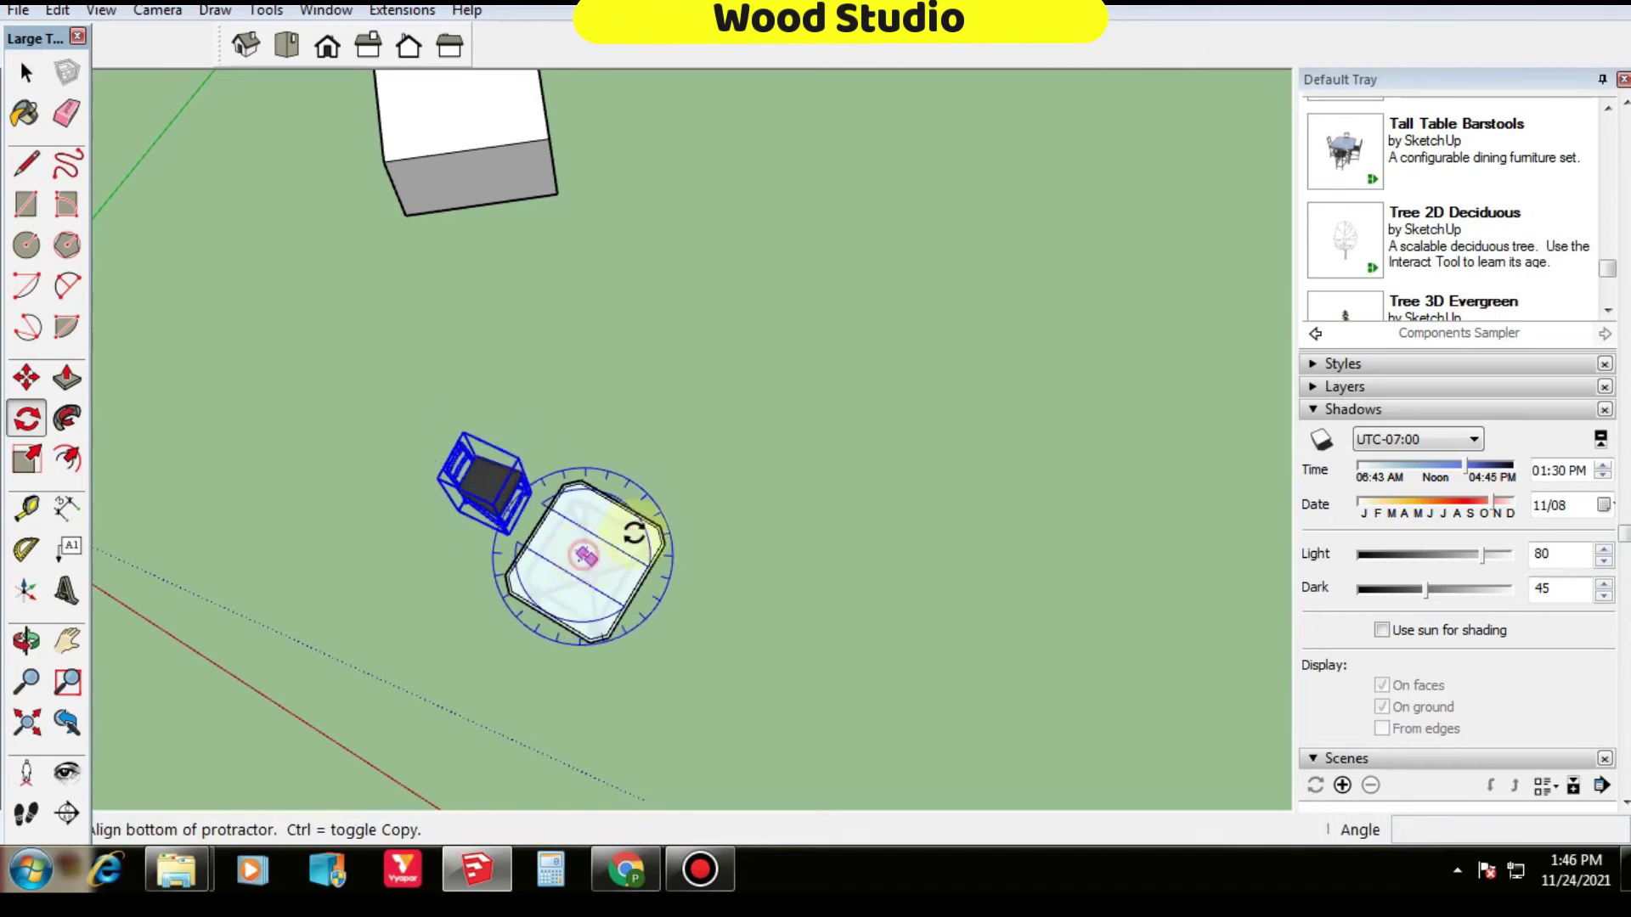
left_click(379, 438)
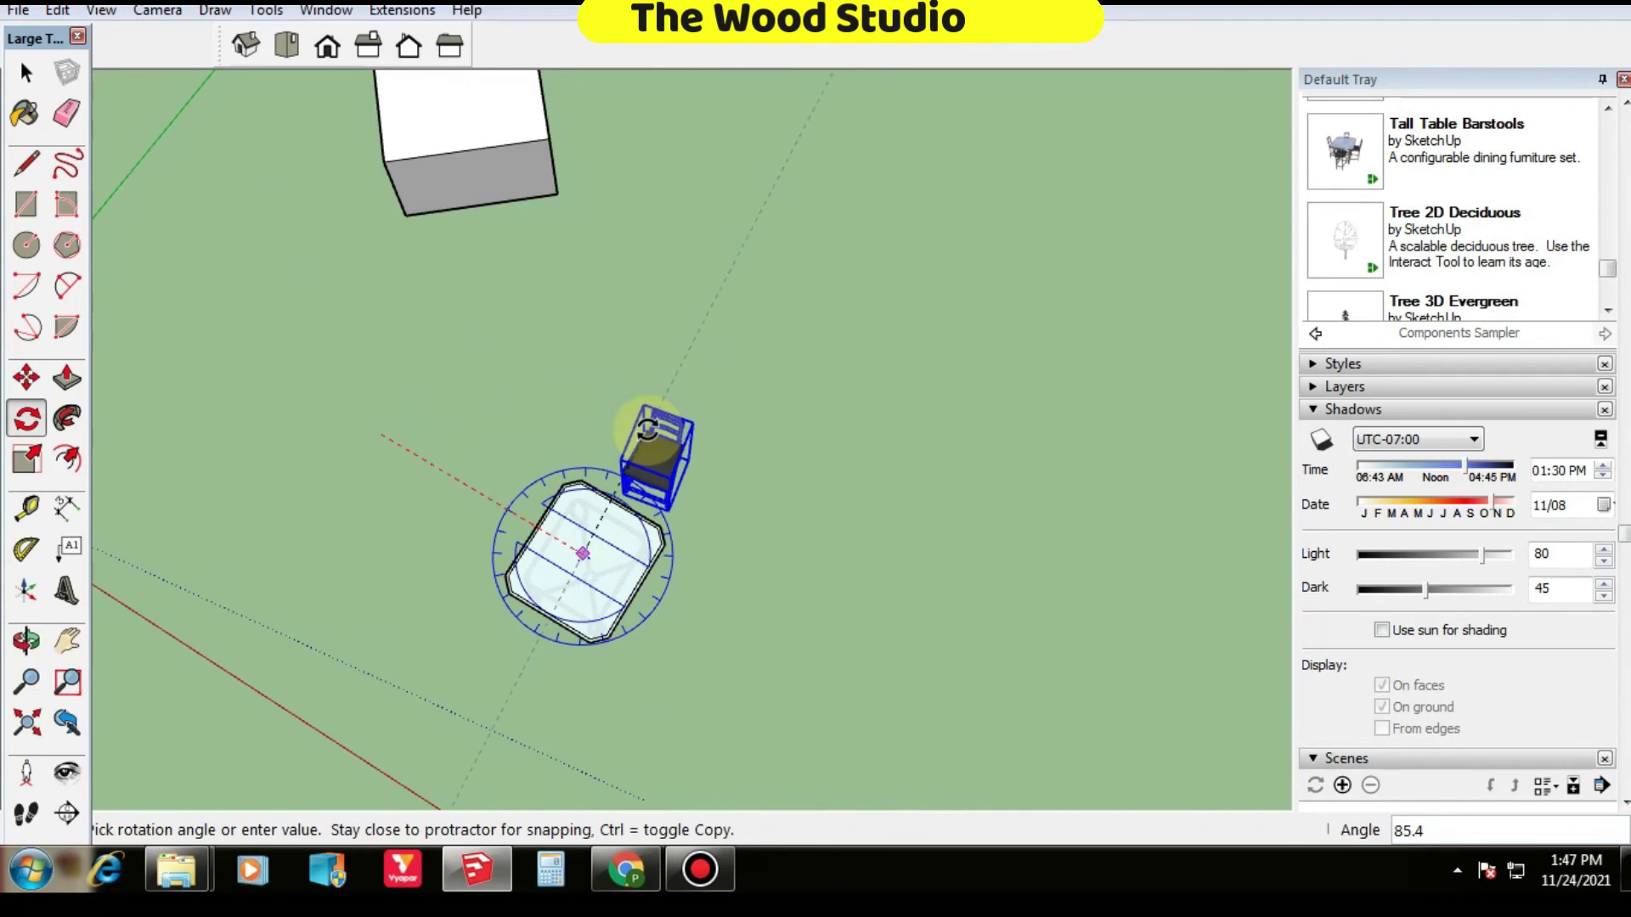
key("ctrl")
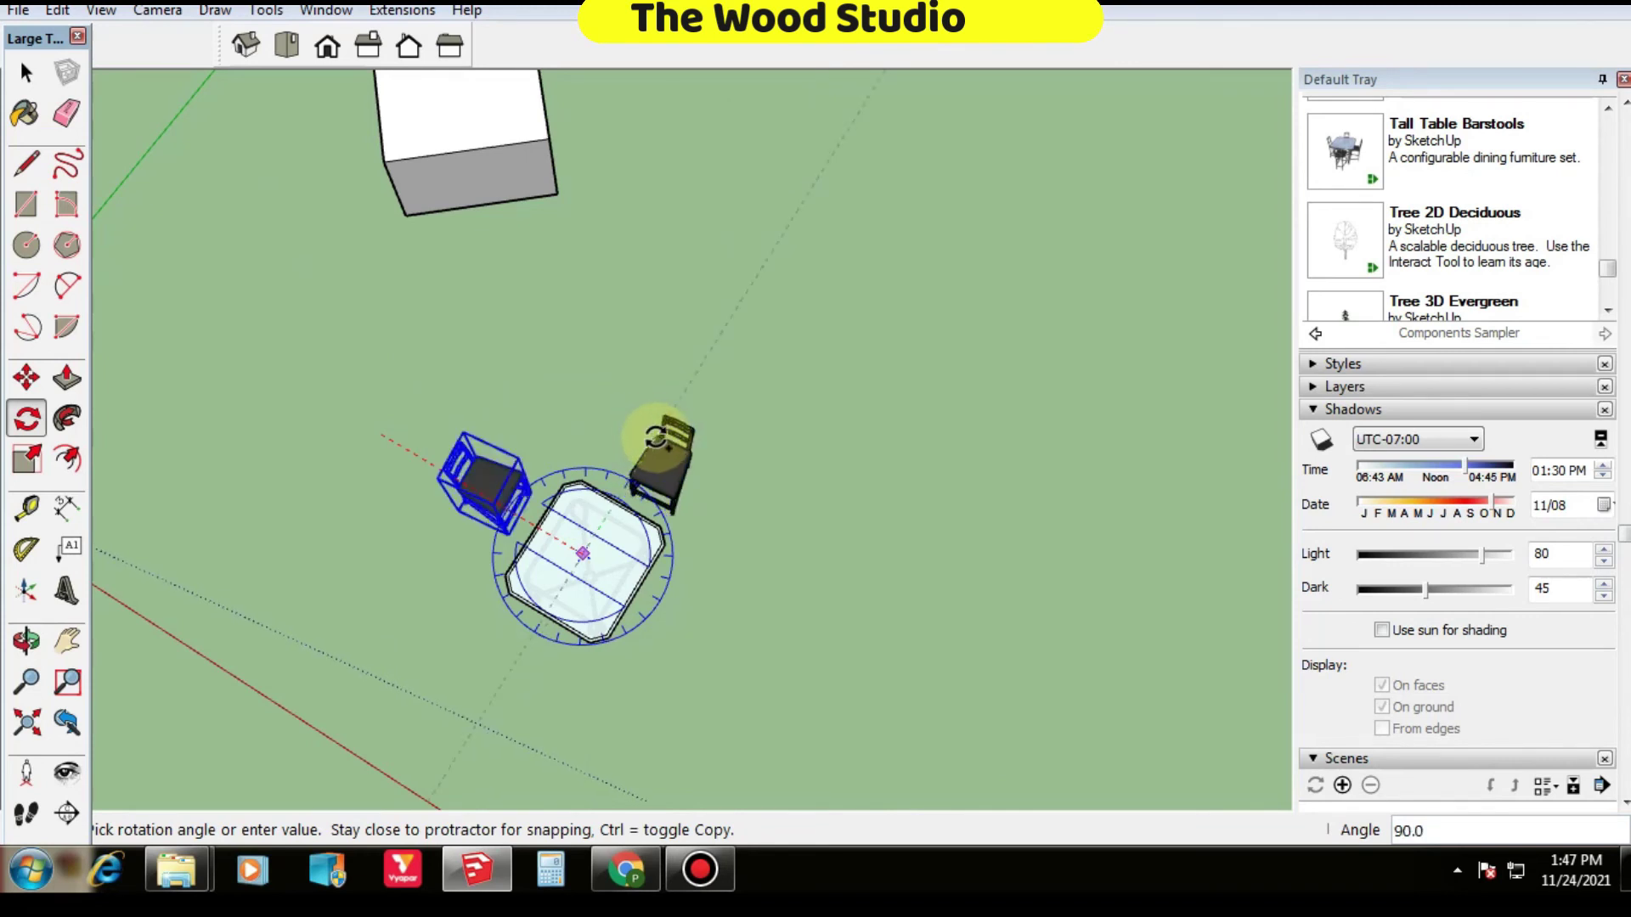
left_click(655, 437)
middle_click_drag(935, 569, 355, 269)
middle_click_drag(1067, 364, 509, 467)
scroll(662, 531, "down", 5)
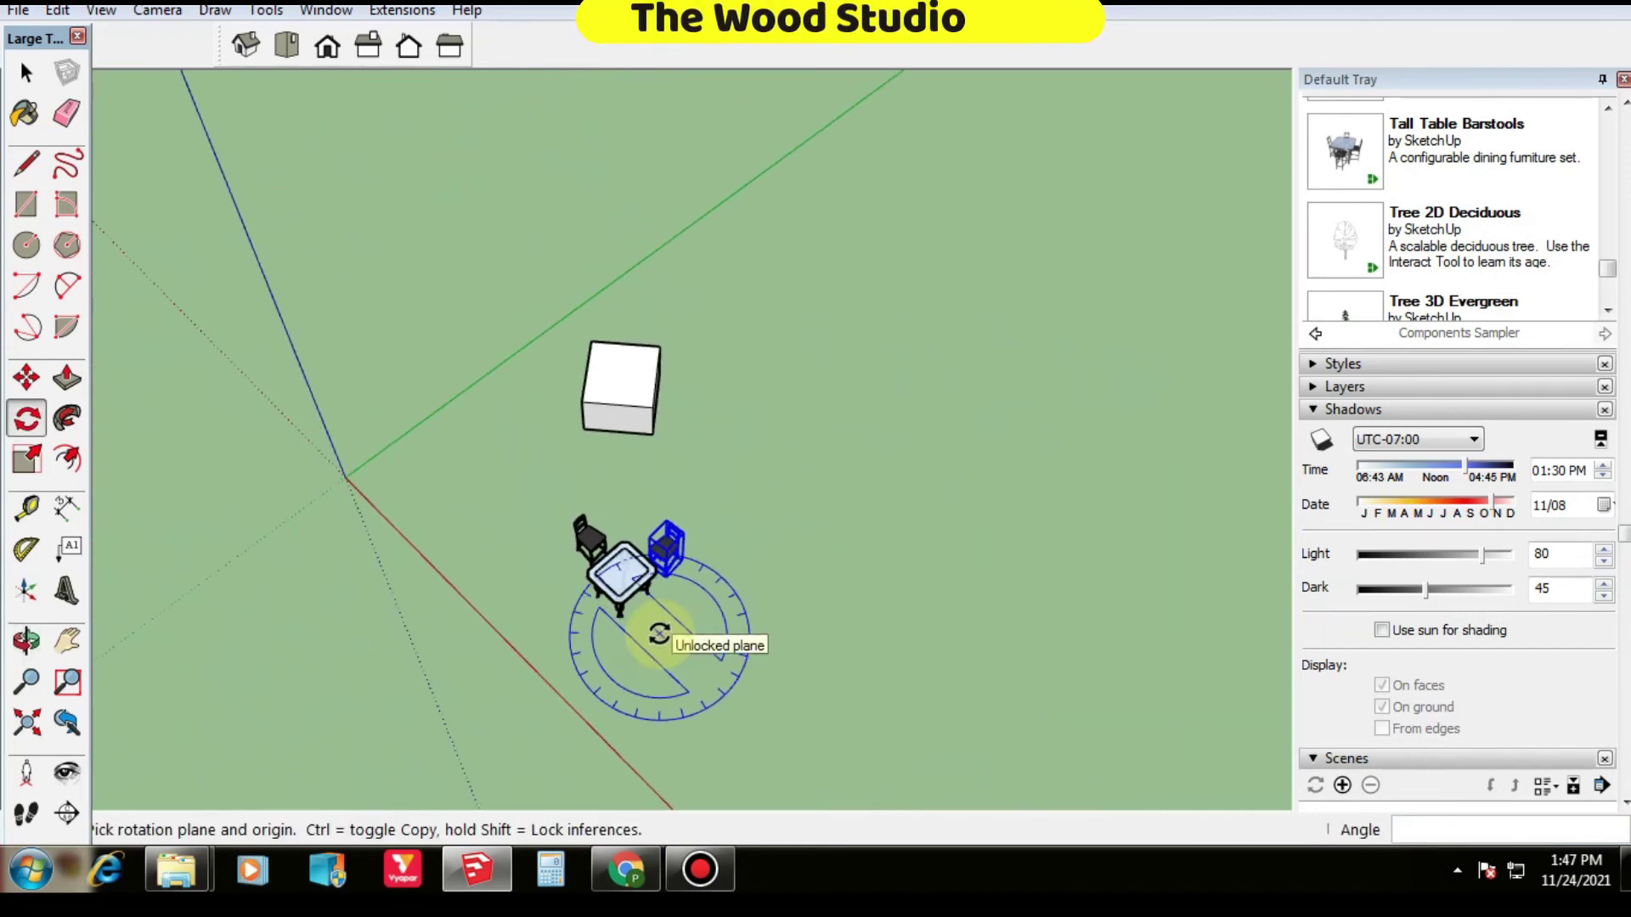
key("space")
Step: Delete the copied chair from the adjacent side of the table
scroll(619, 605, "up", 2)
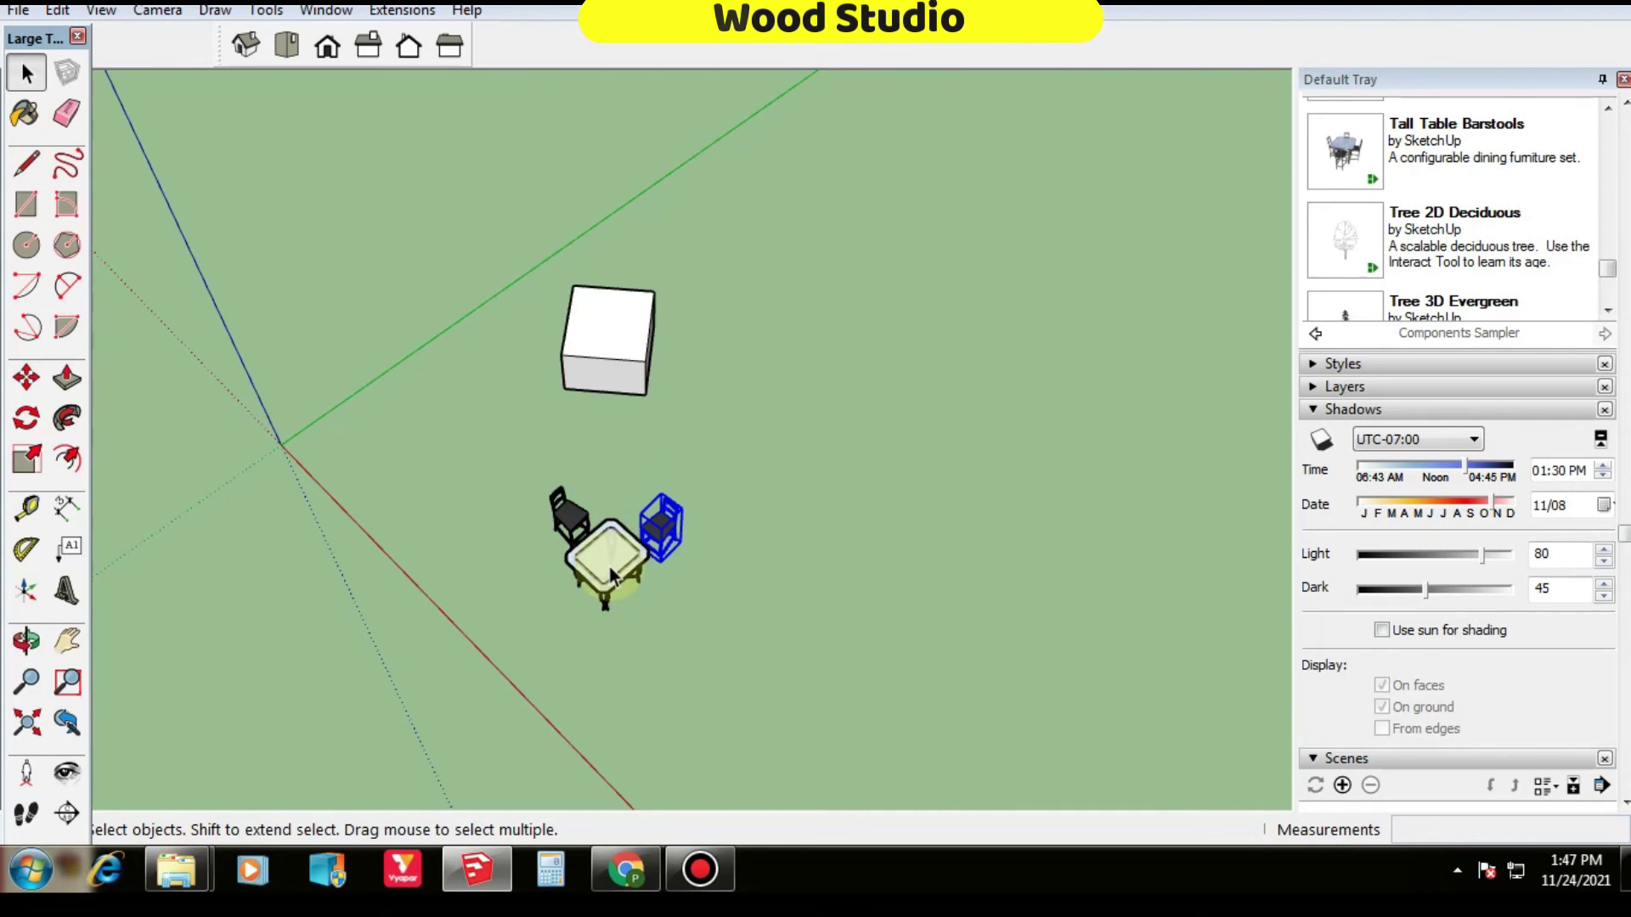
scroll(610, 574, "up", 2)
scroll(610, 574, "up", 1)
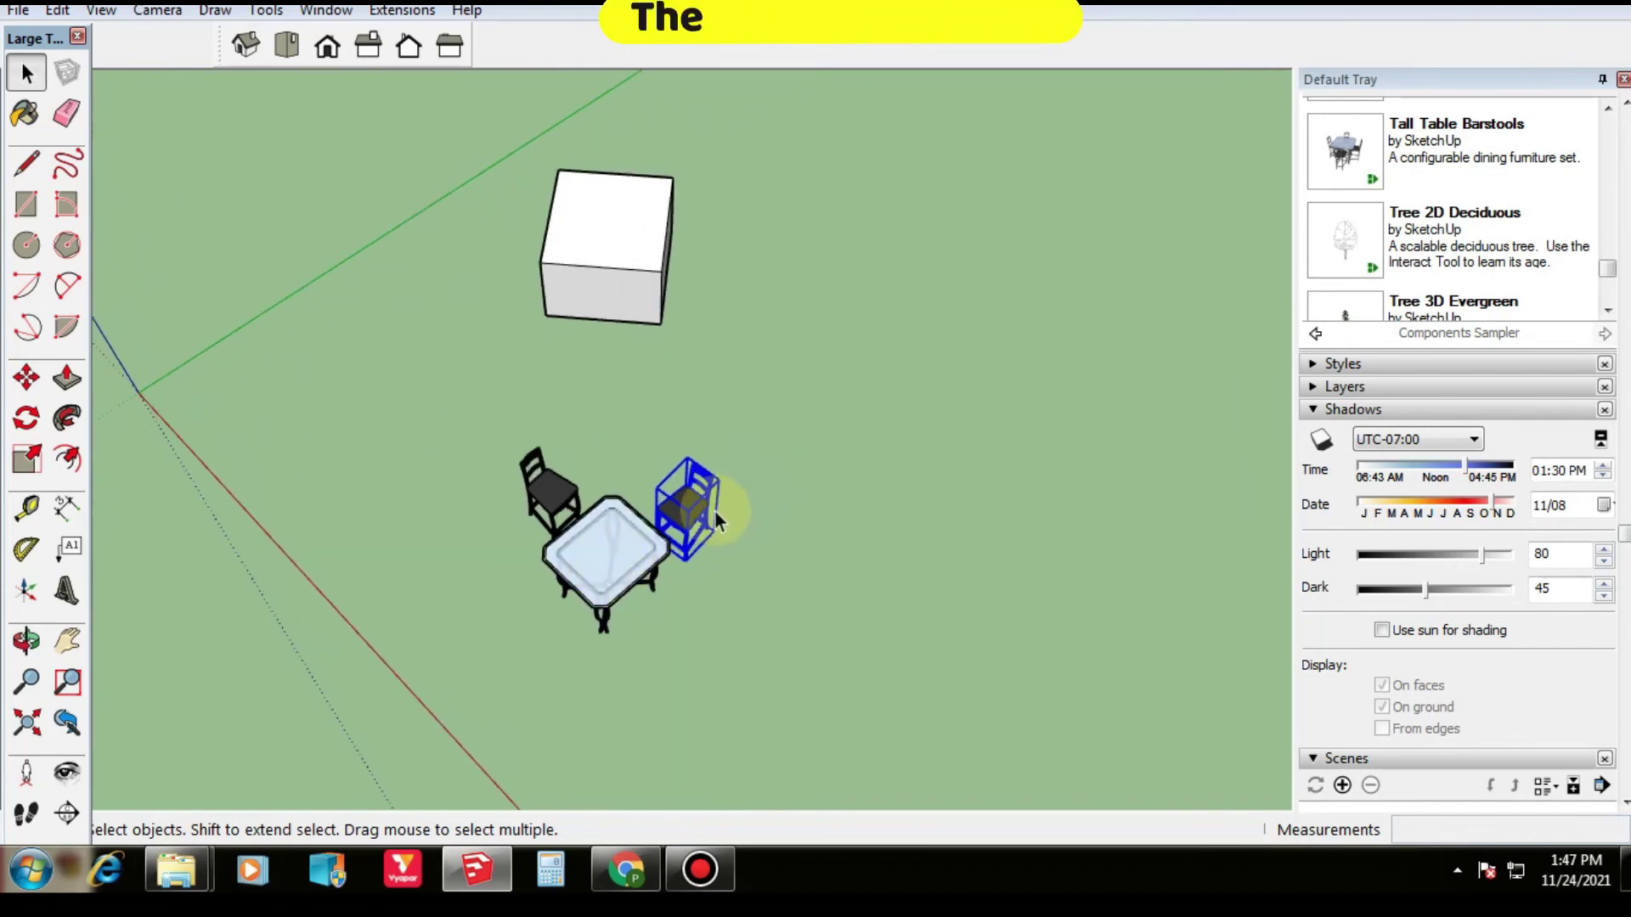
key("Delete")
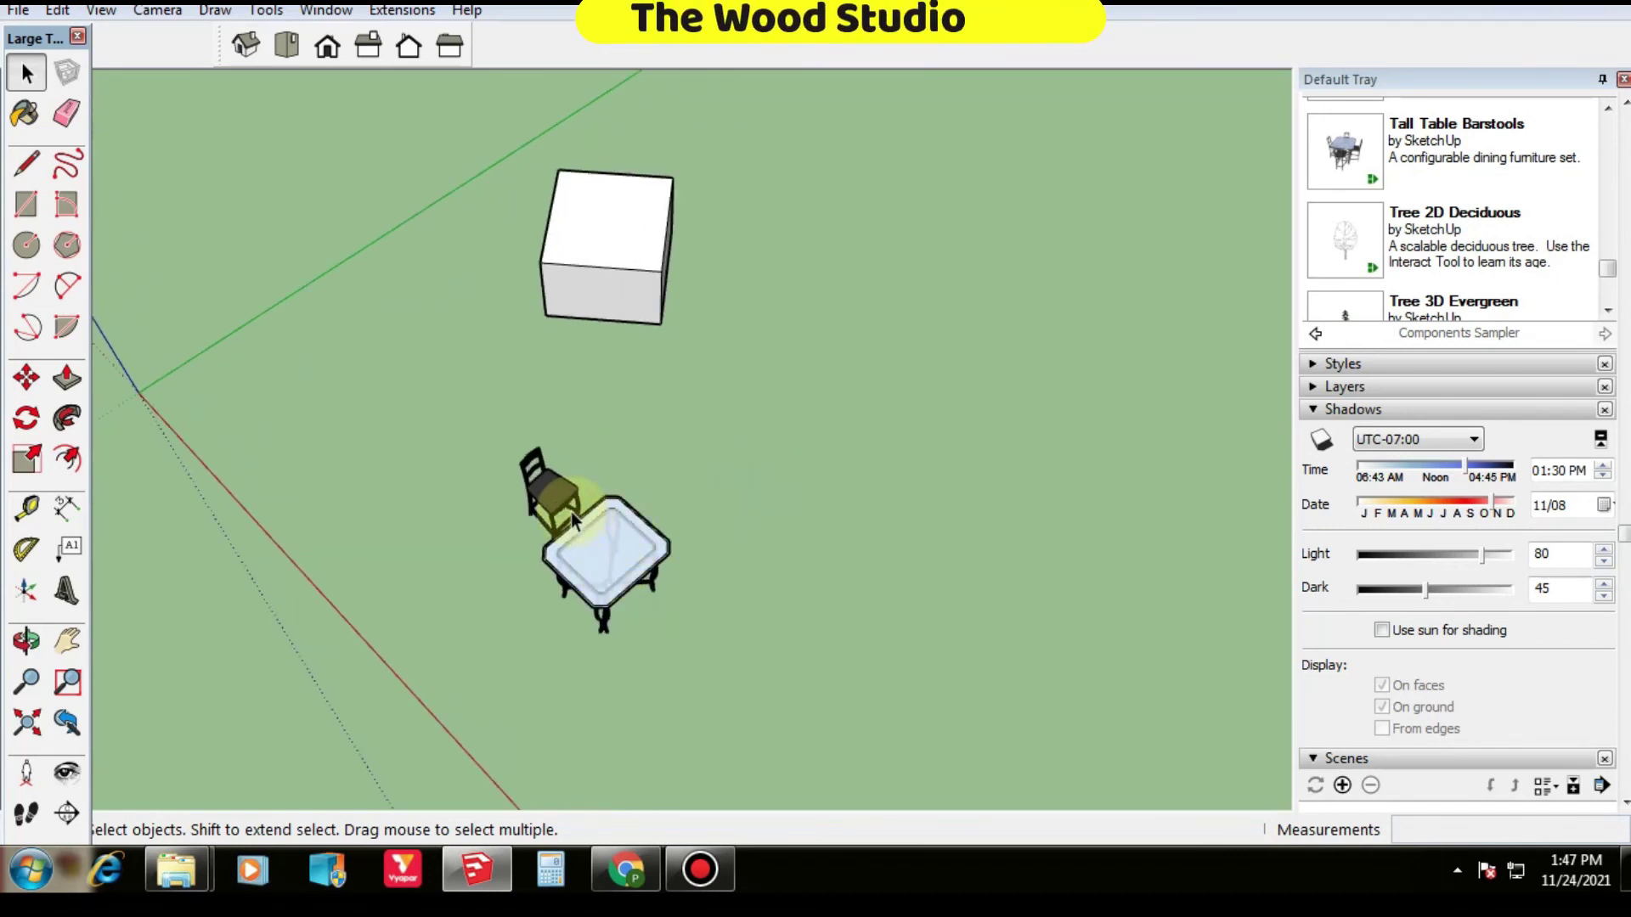
Step: Copy the remaining chair to the table's adjacent side by rotating it 90 degrees from the red axis about the table's centre
left_click(548, 505)
key("q")
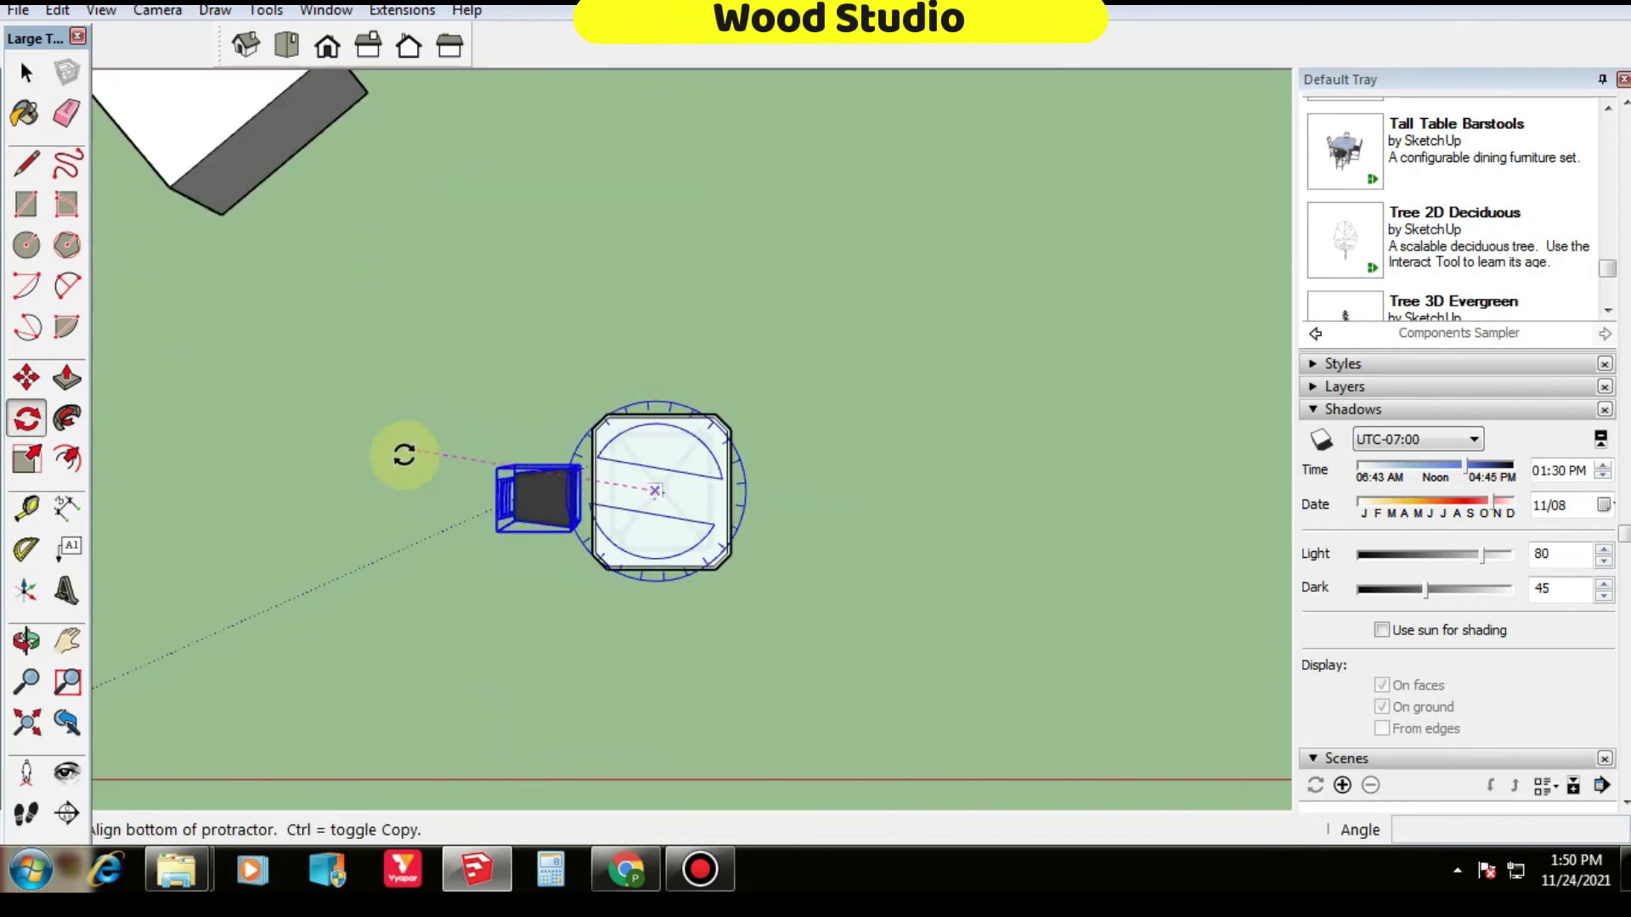
left_click(354, 488)
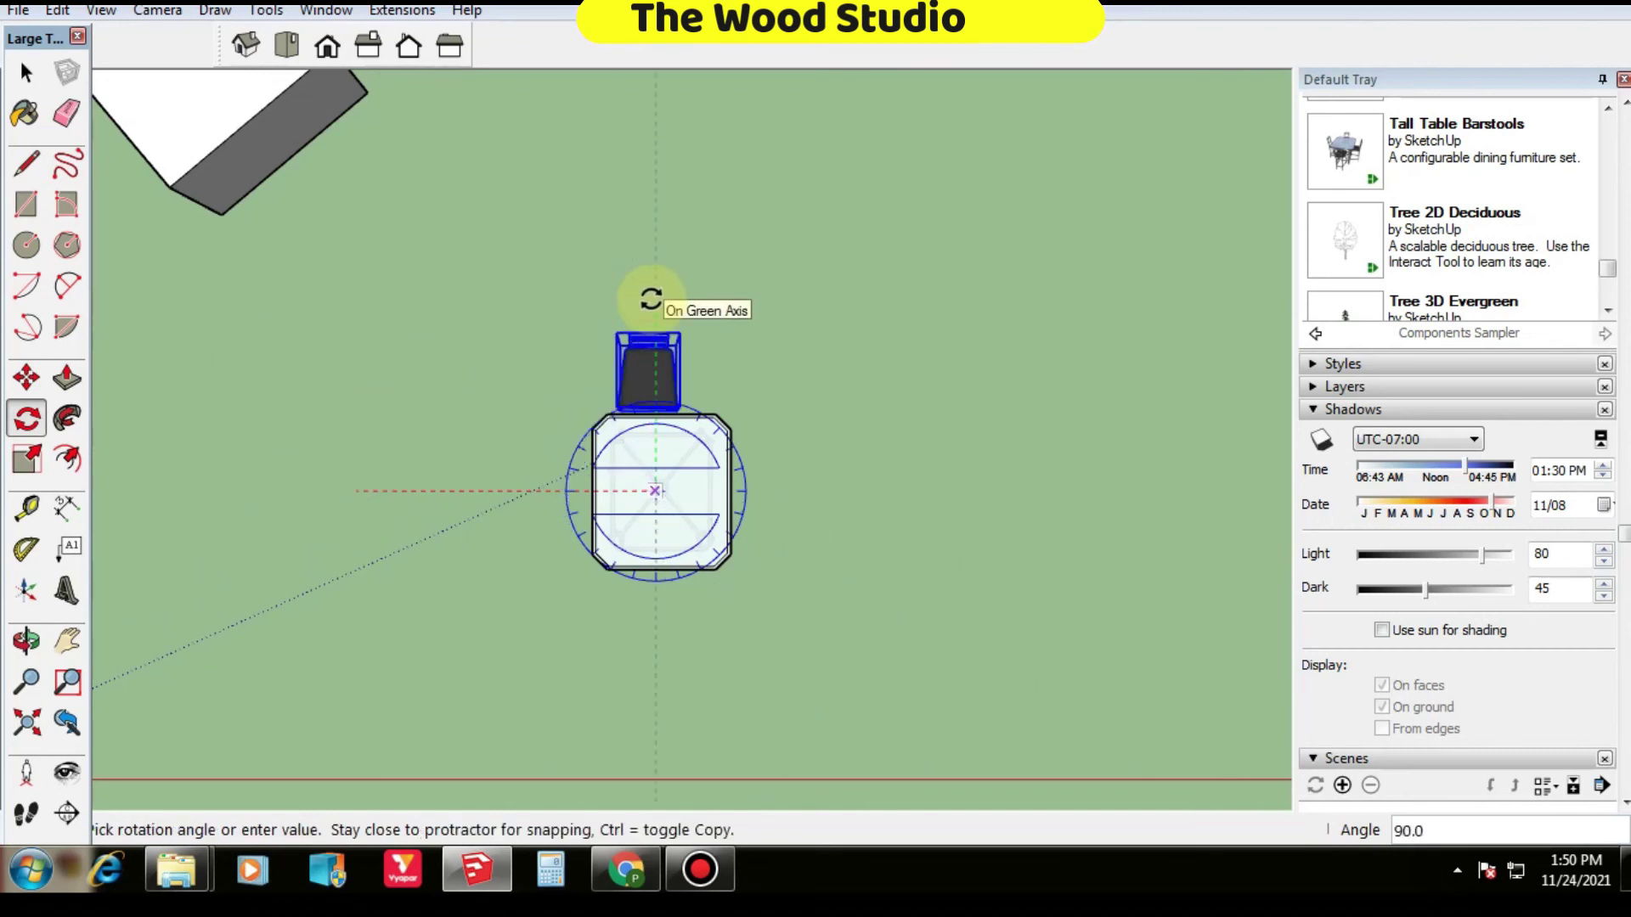
key("ctrl")
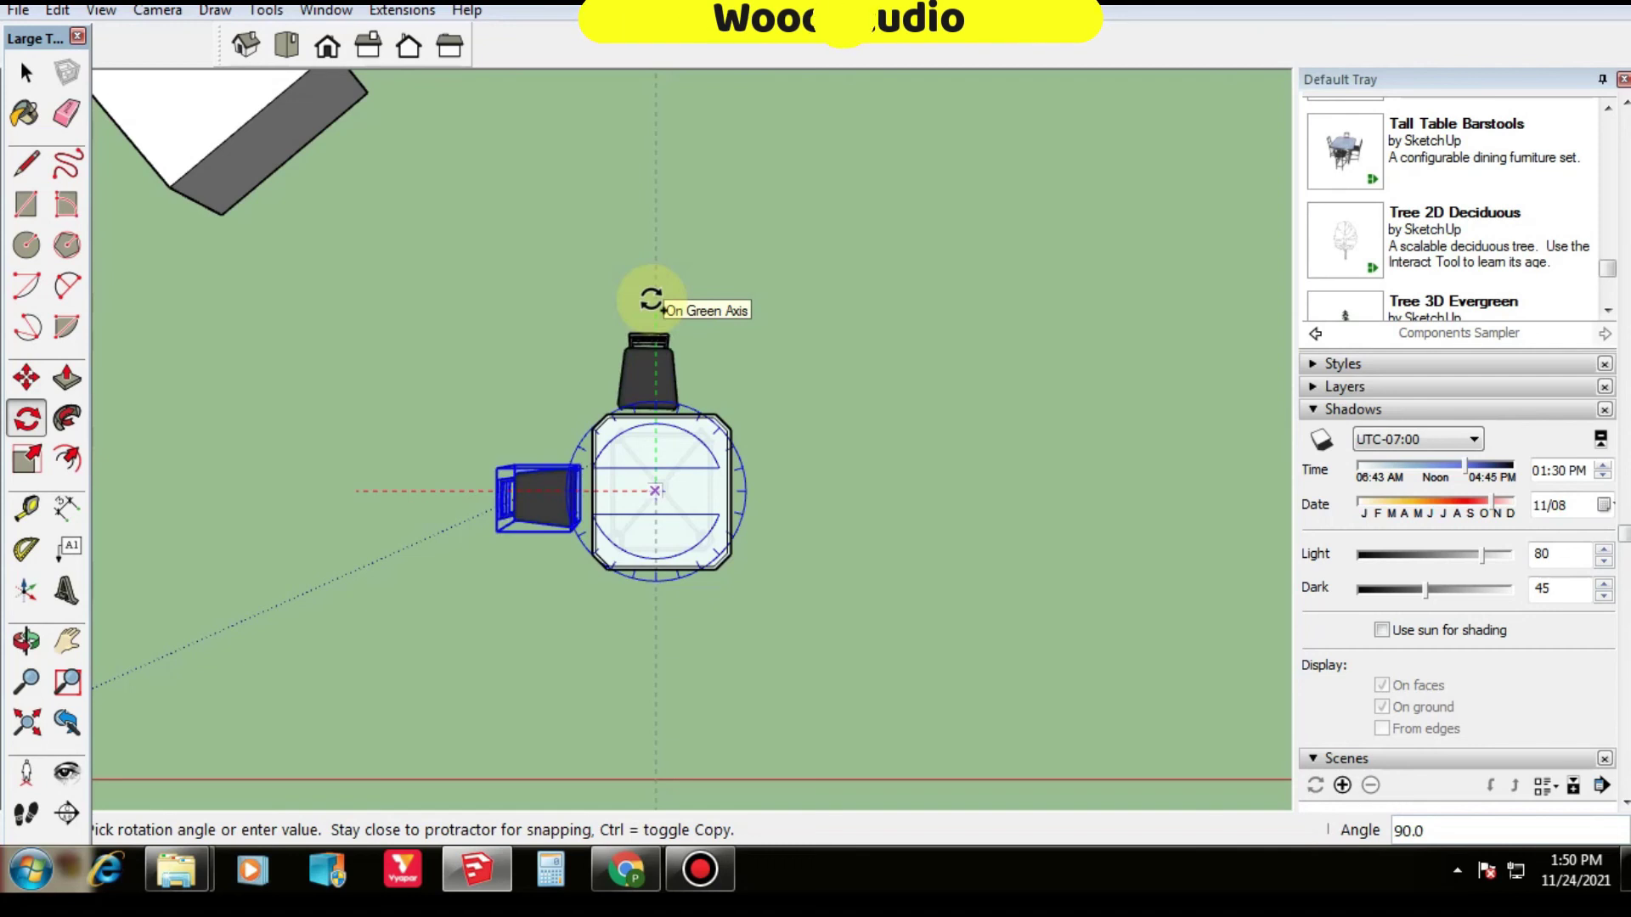
left_click(651, 300)
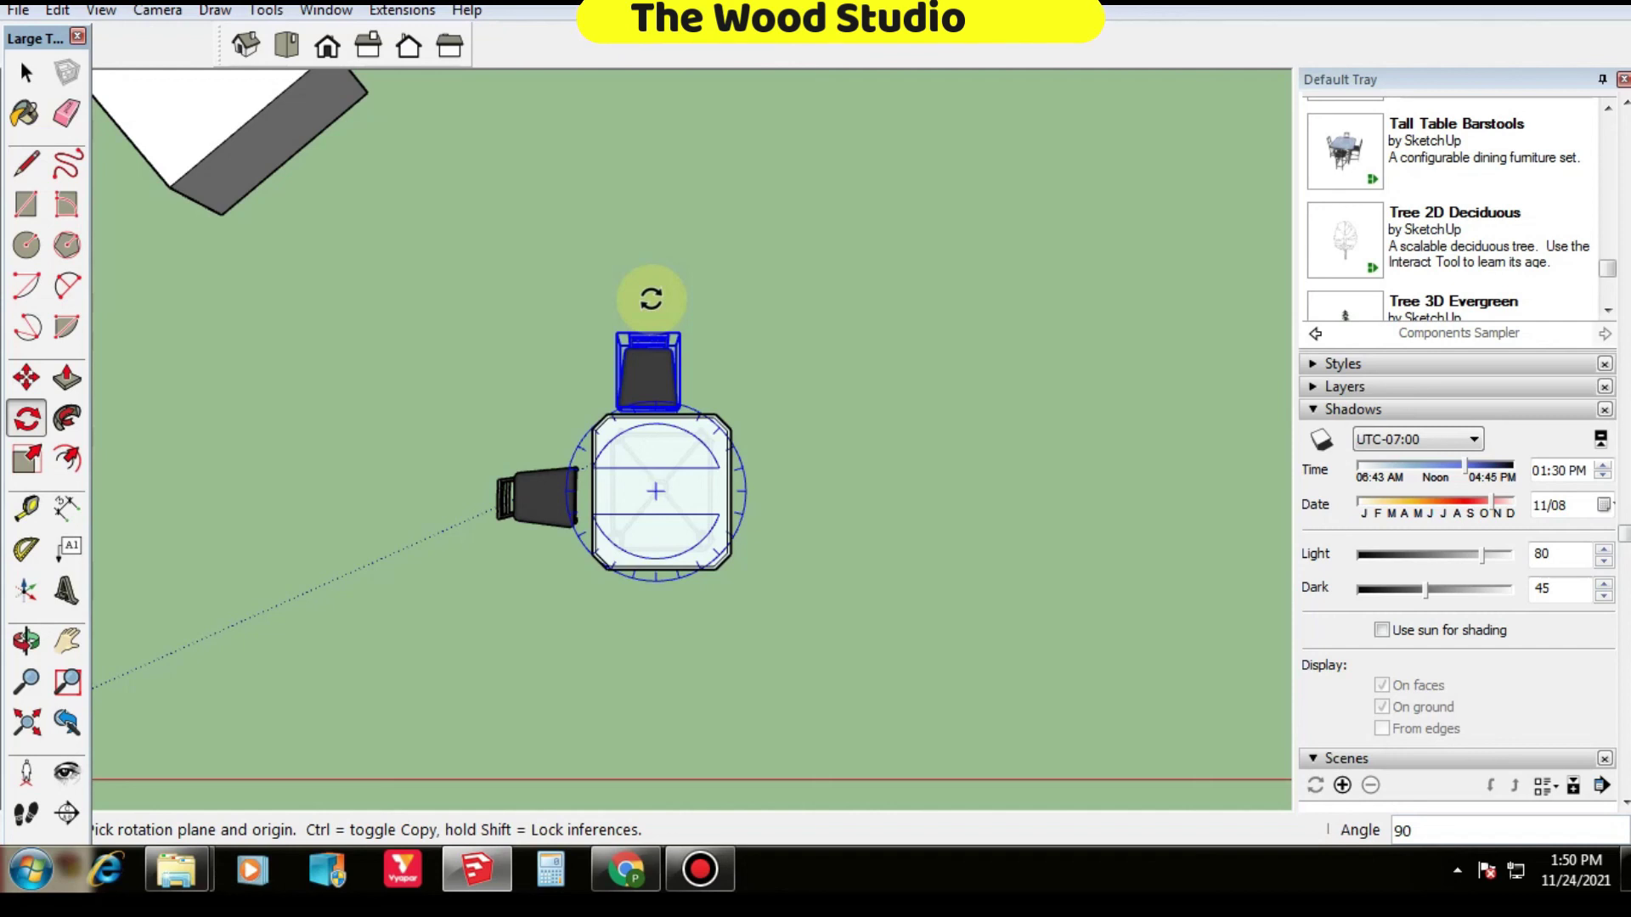
Step: Repeat the rotated chair copy with x3 to place chairs on all four sides of the table
key("Return")
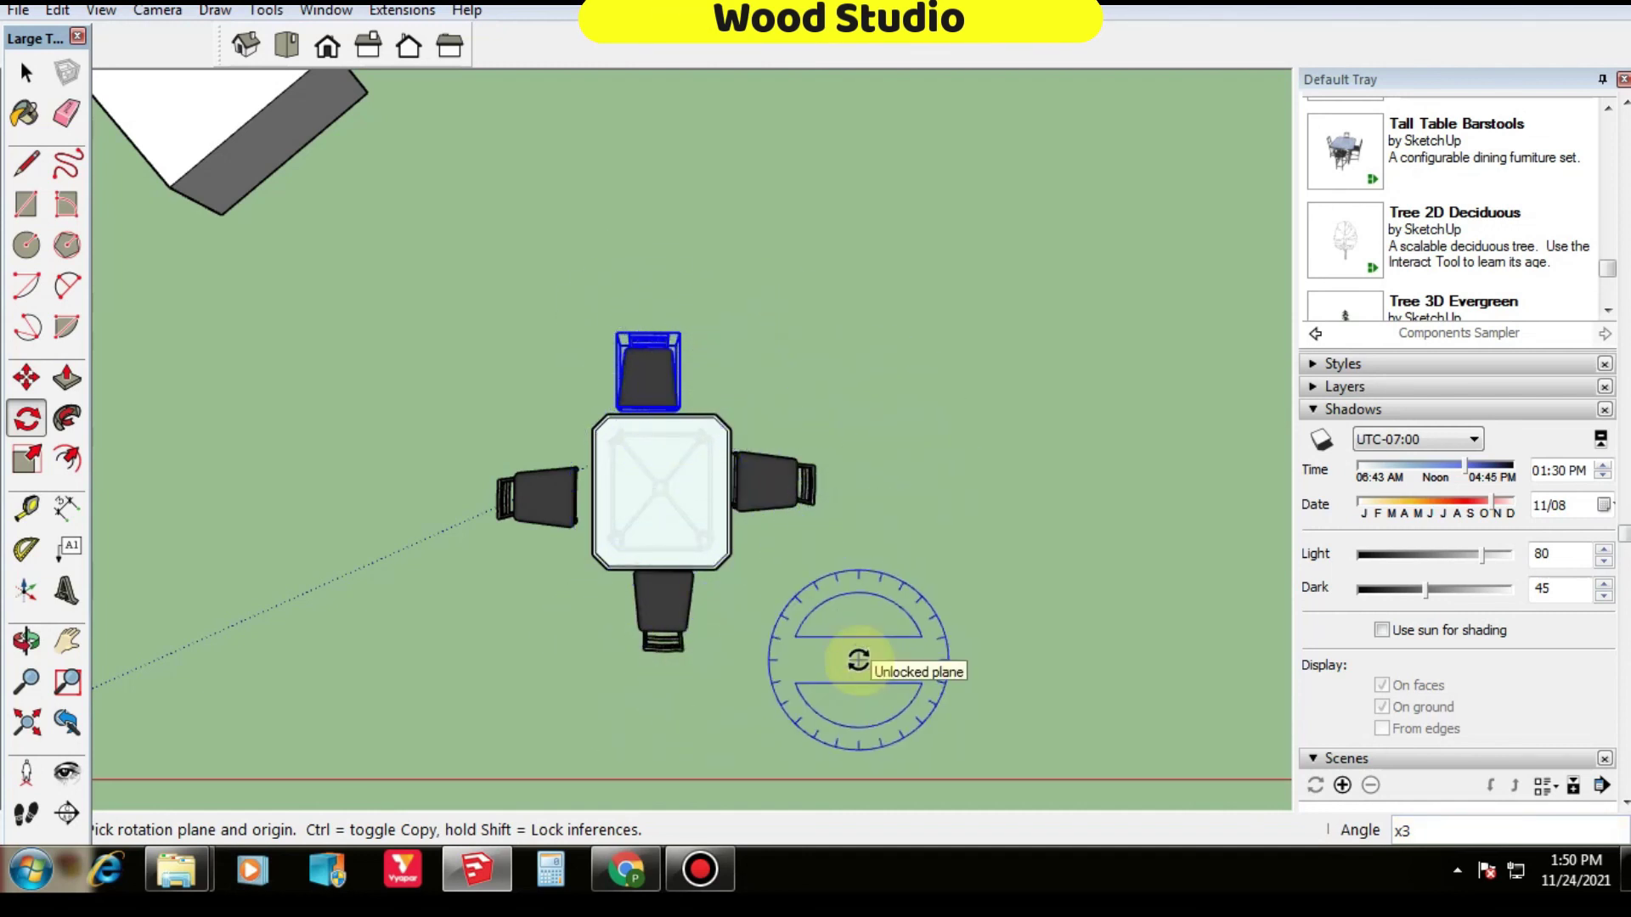
scroll(428, 544, "down", 1)
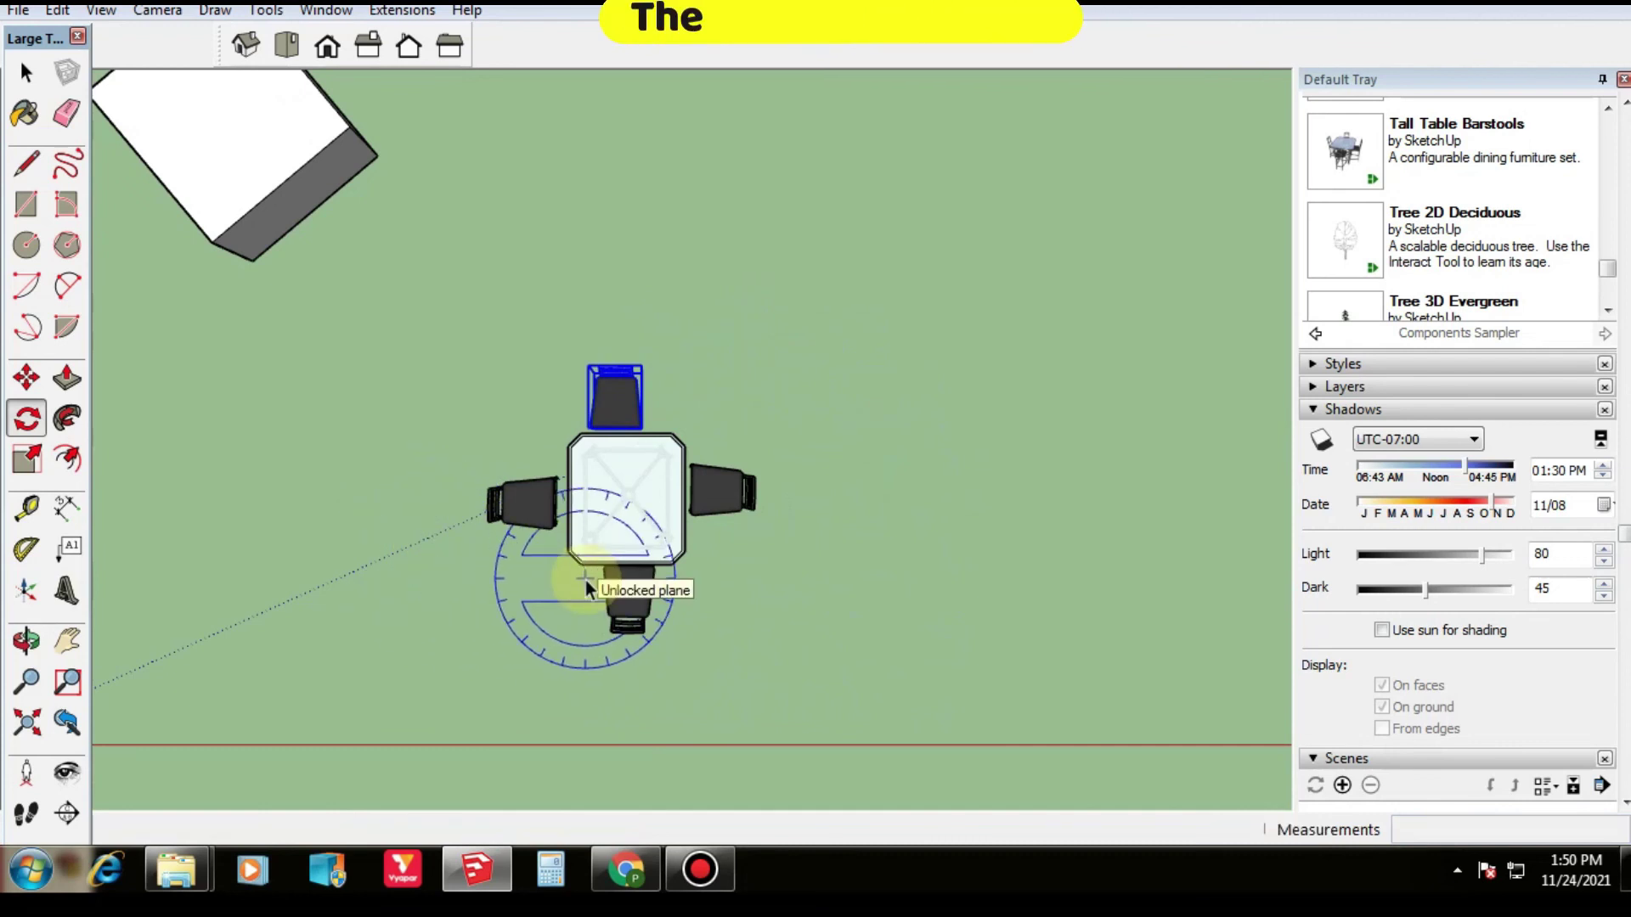
key("space")
scroll(304, 590, "down", 2)
scroll(516, 559, "down", 1)
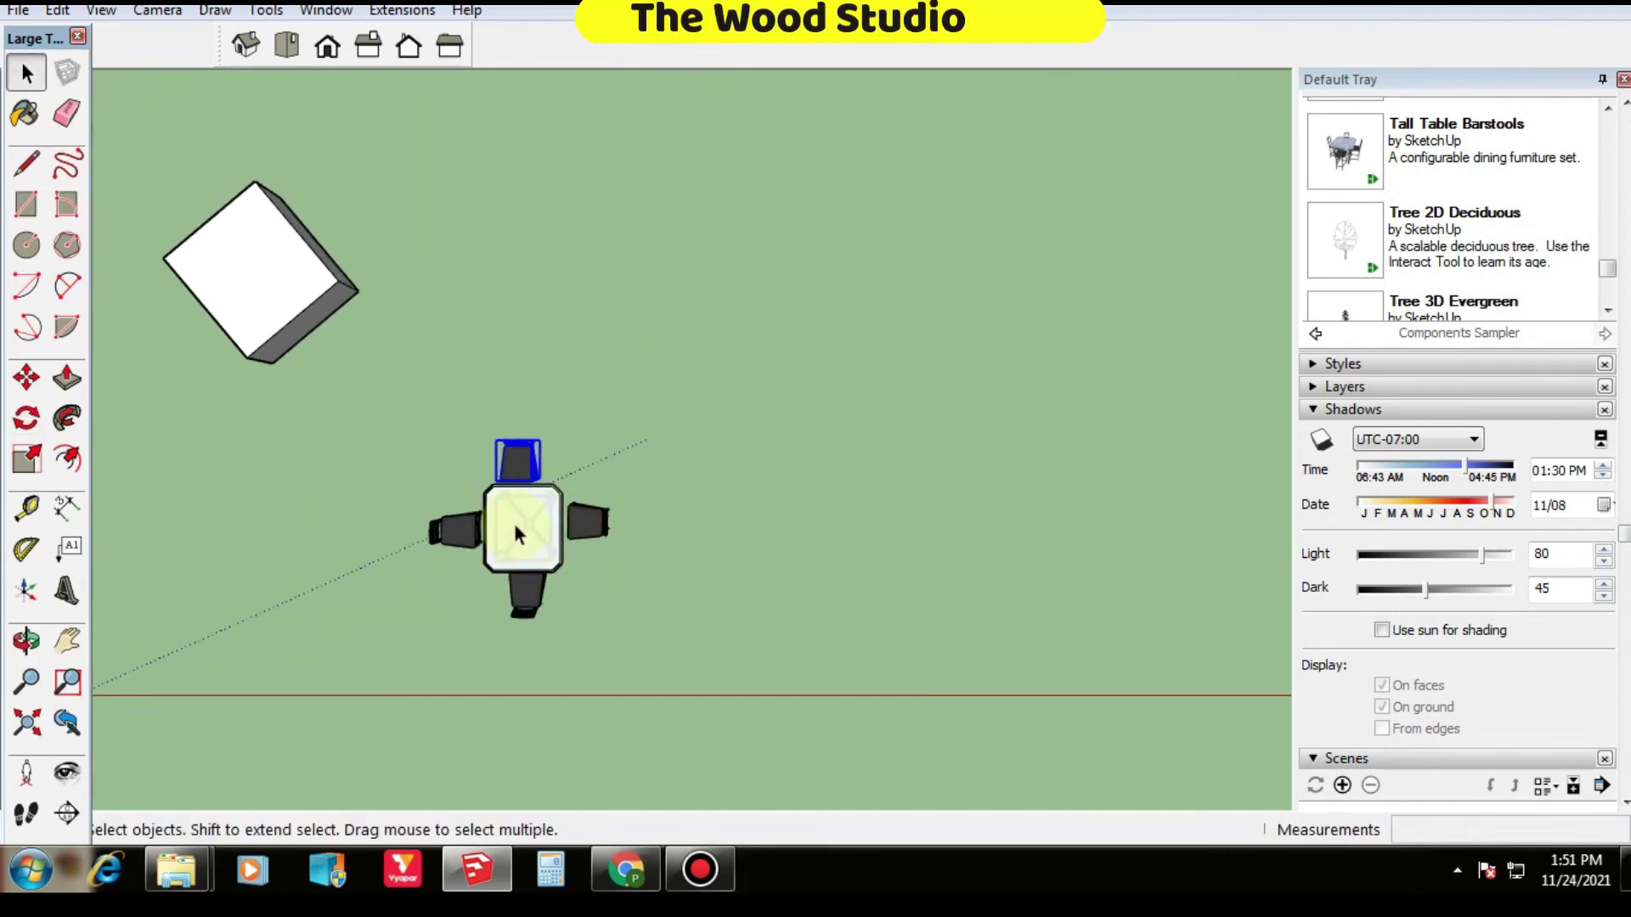